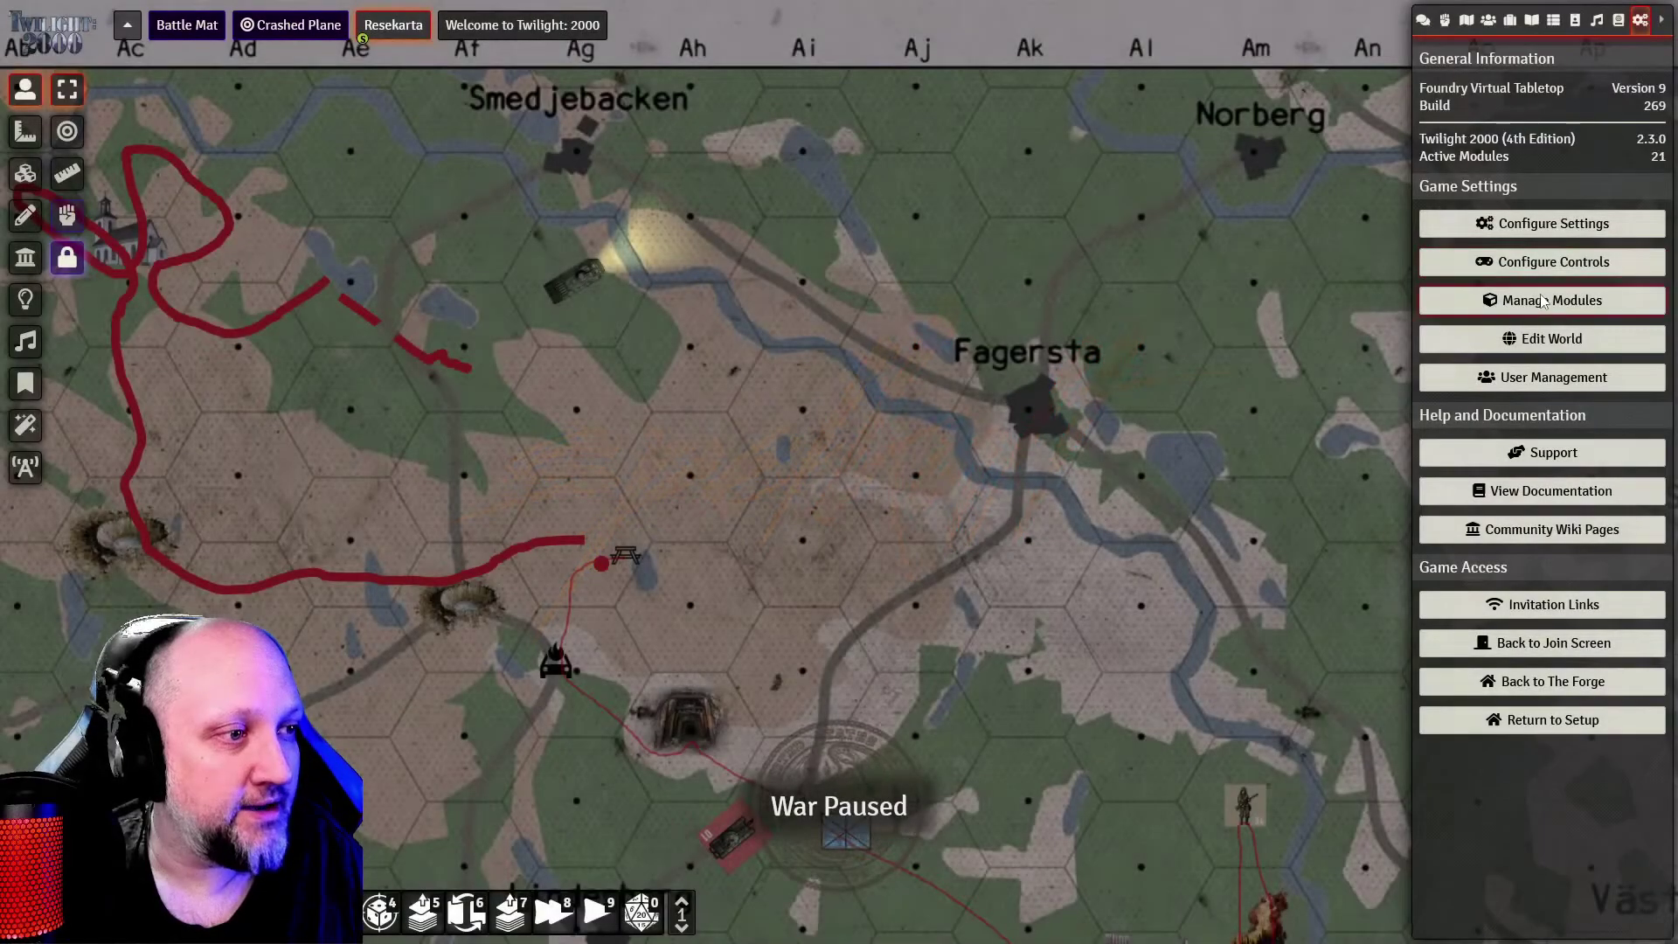
Open Module Management and reposition it to show the 21 active modules, including FXMaster.
left_click(1543, 302)
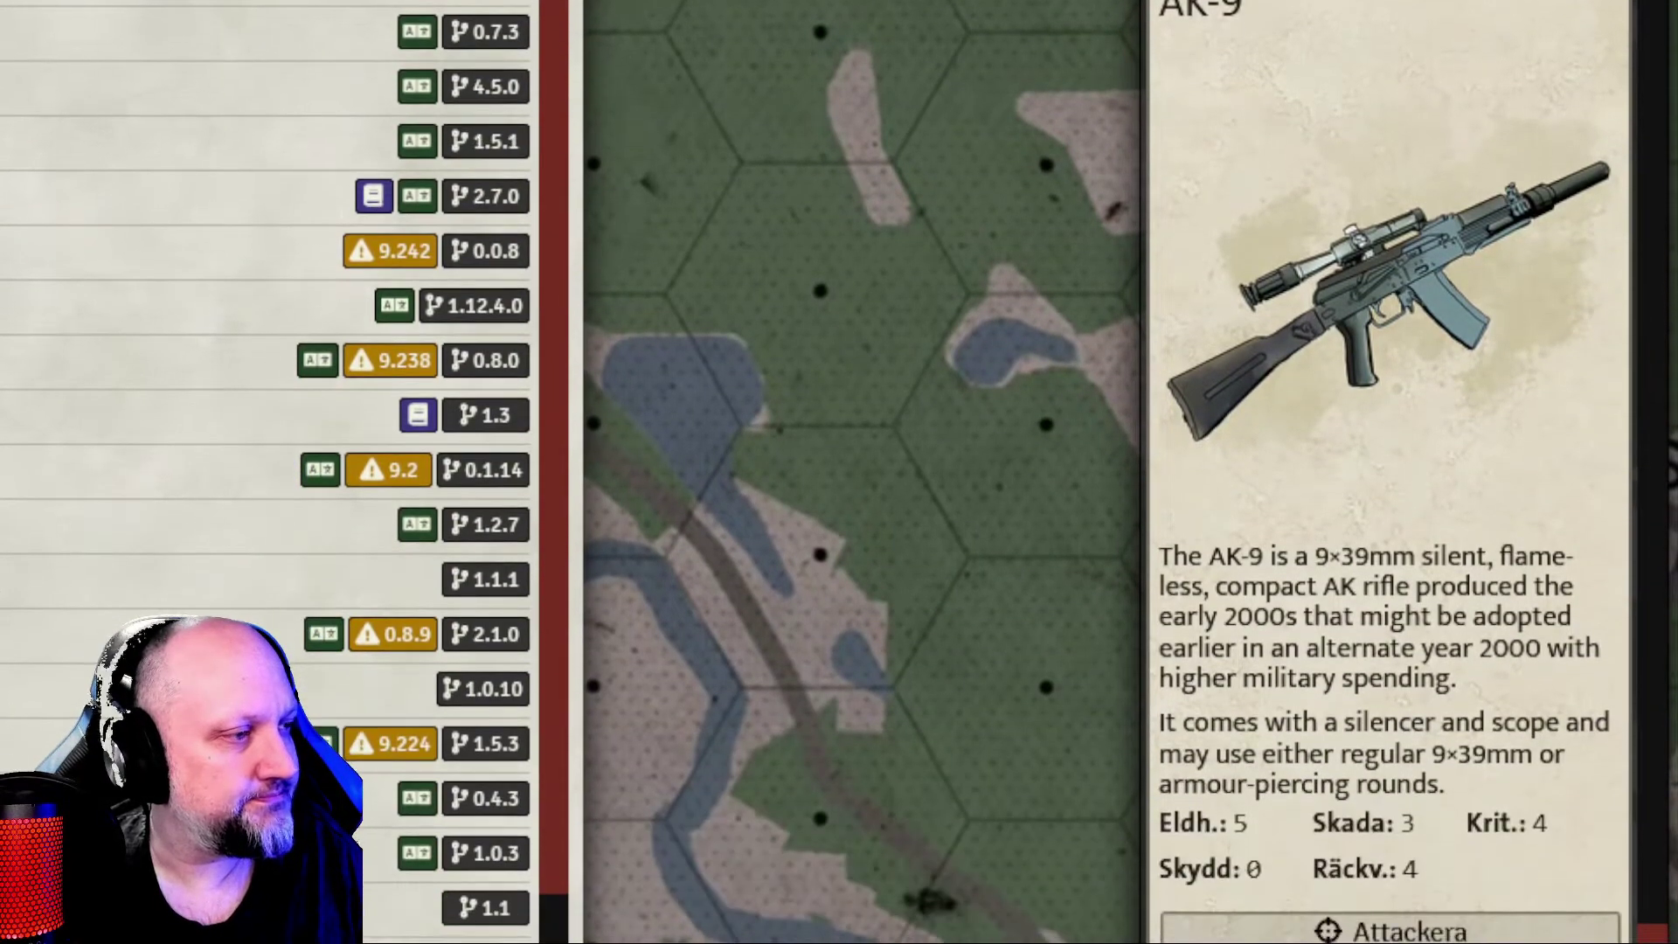
left_click_drag(1416, 507, 1256, 693)
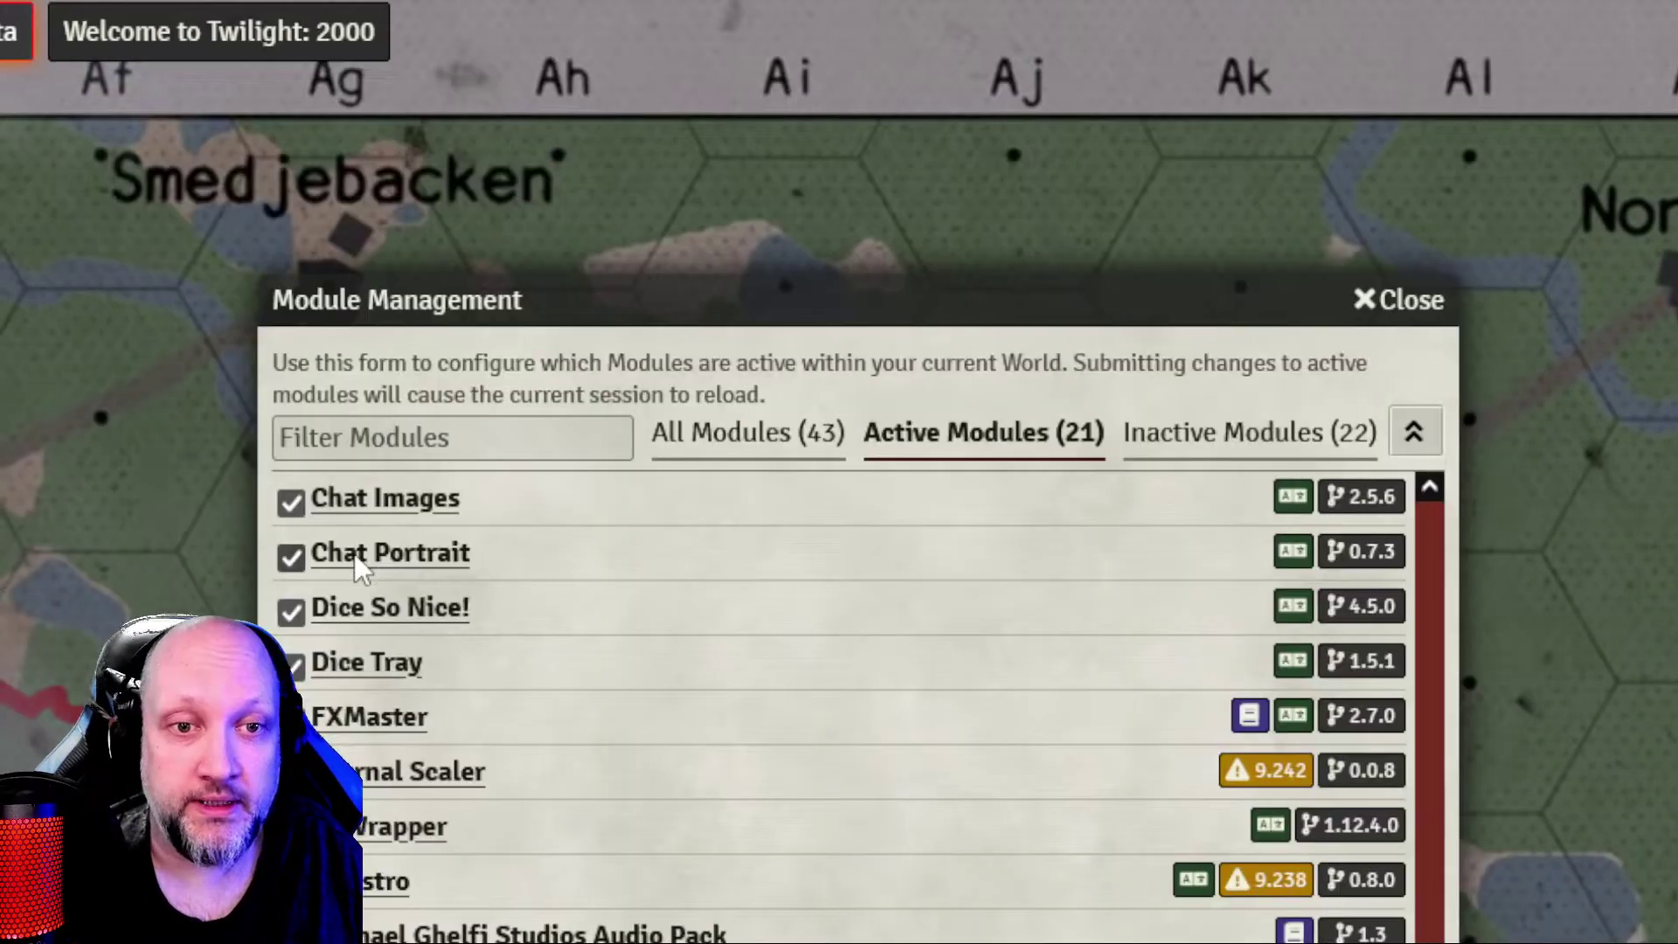
scroll(1298, 586, "up", 3)
scroll(1298, 586, "up", 5)
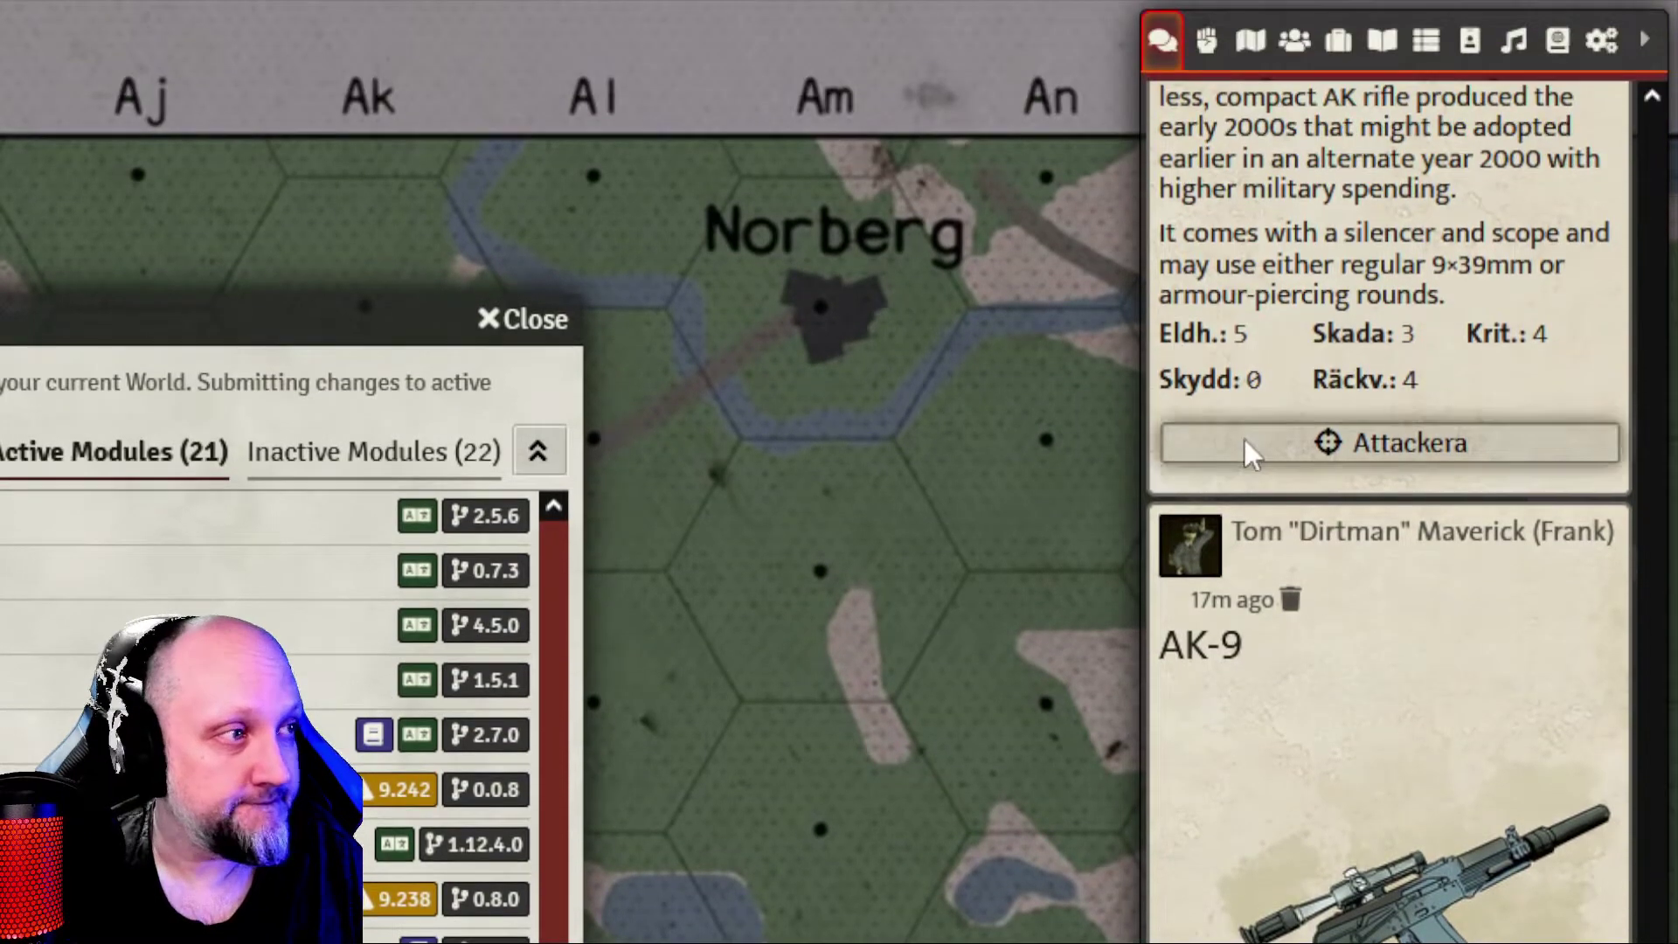
Roll the AK-9 attack from its chat card and scroll the chat to the 1d12 + 1d10 result.
left_click(1245, 252)
scroll(1273, 505, "up", 10)
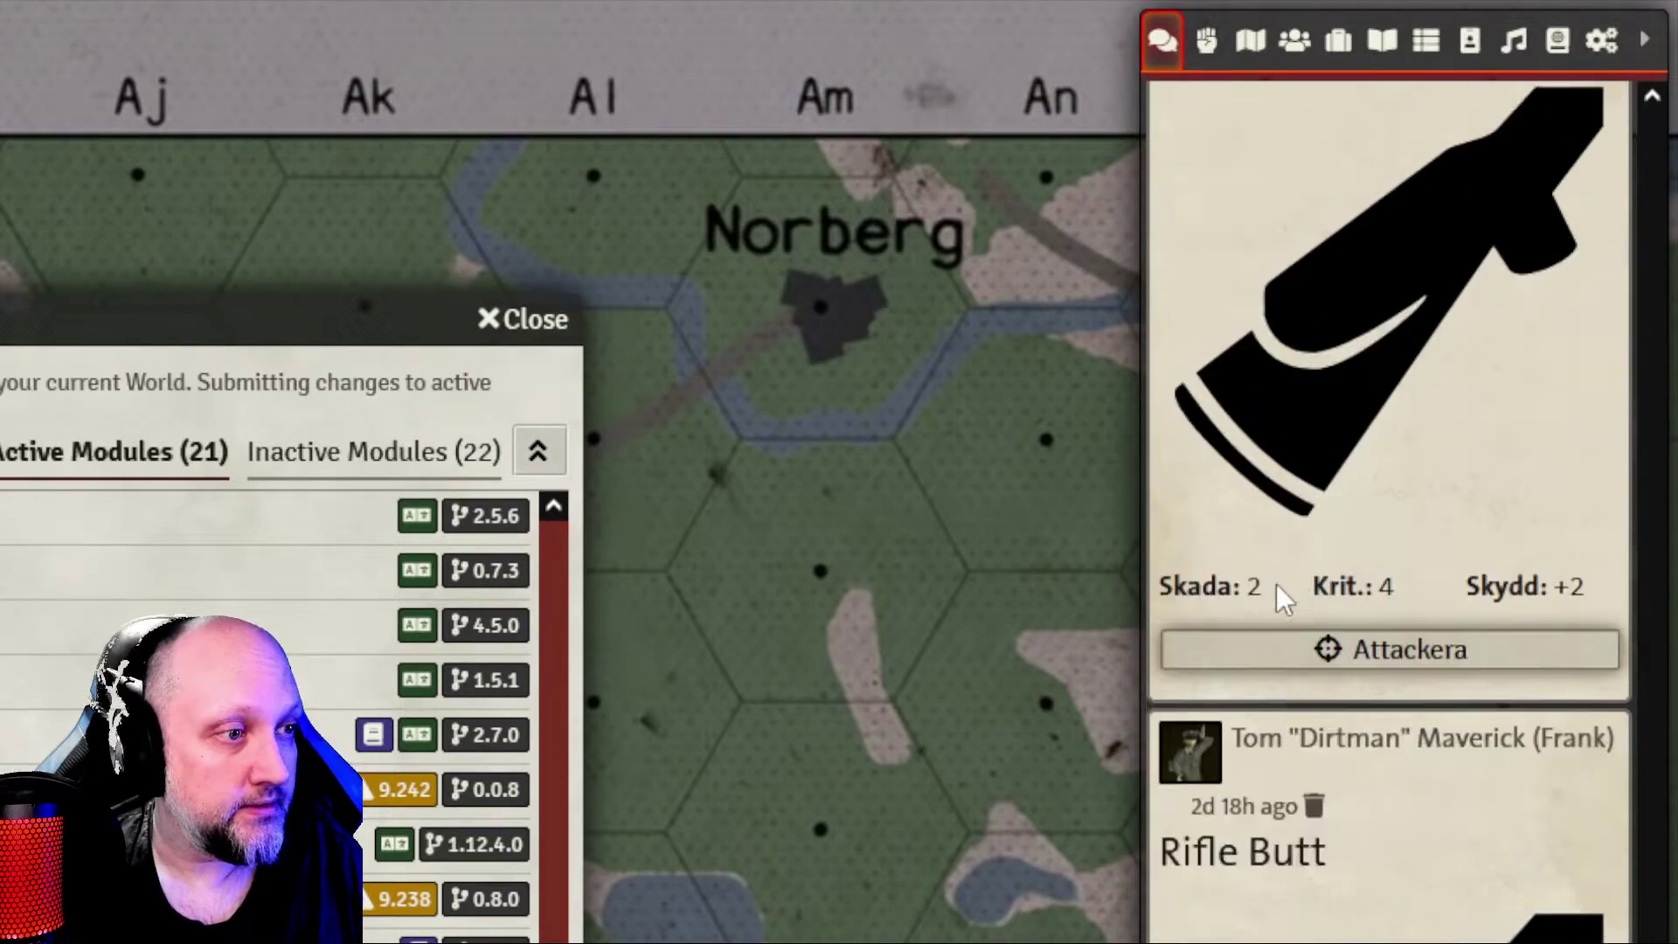
scroll(1274, 593, "up", 10)
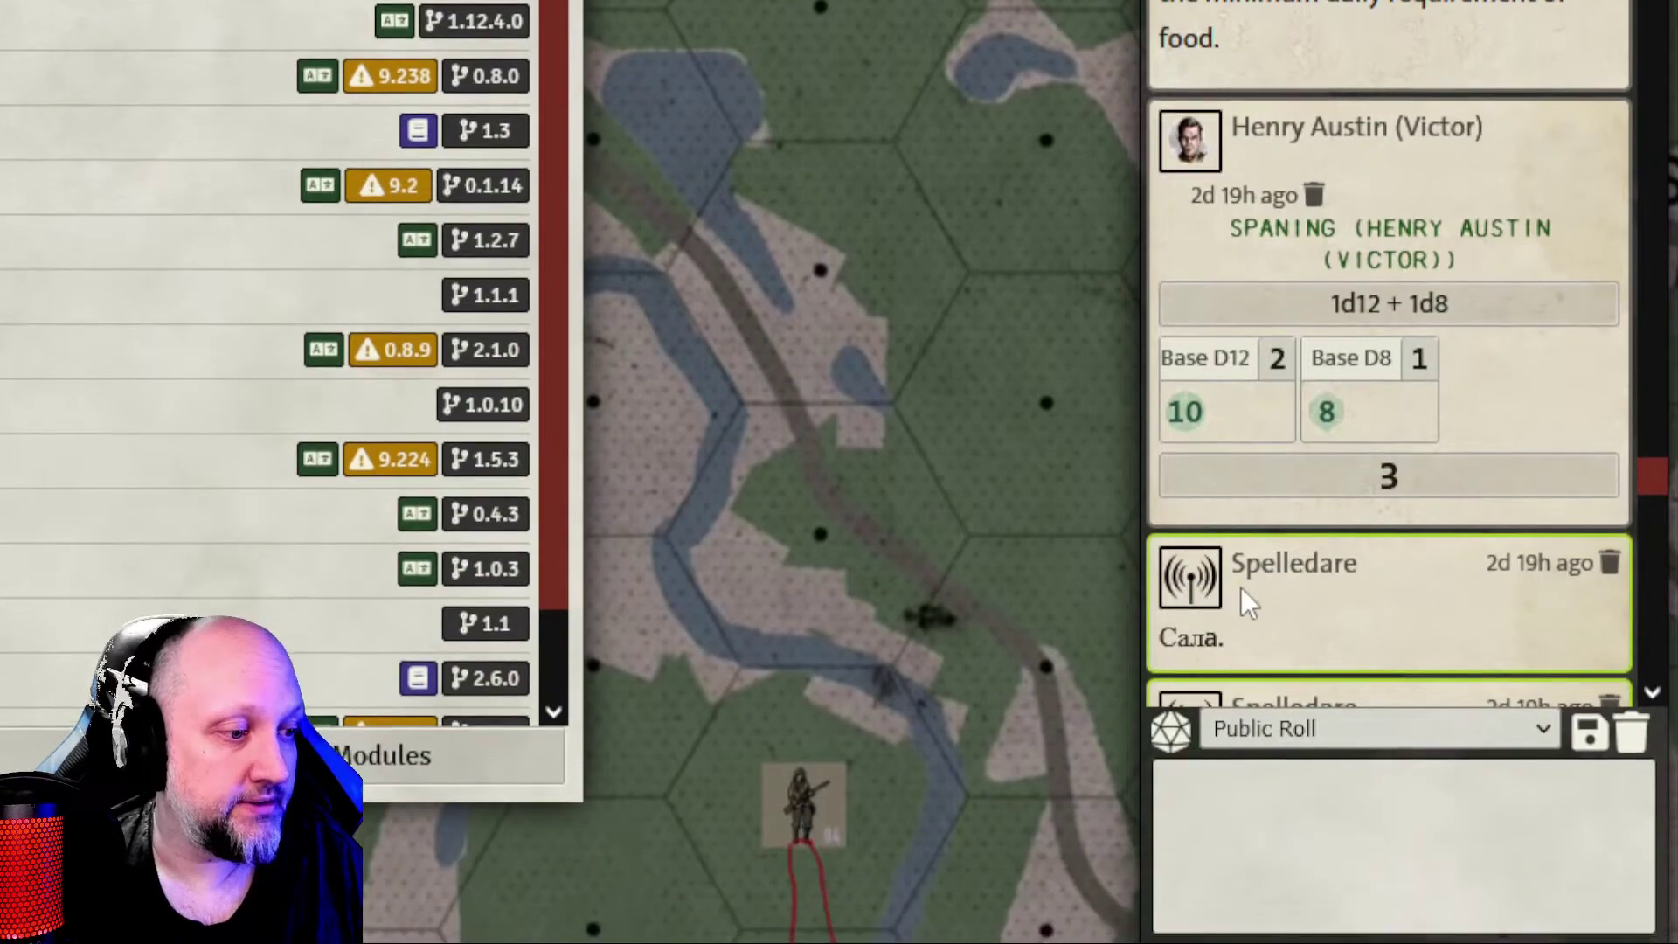
scroll(1283, 487, "up", 10)
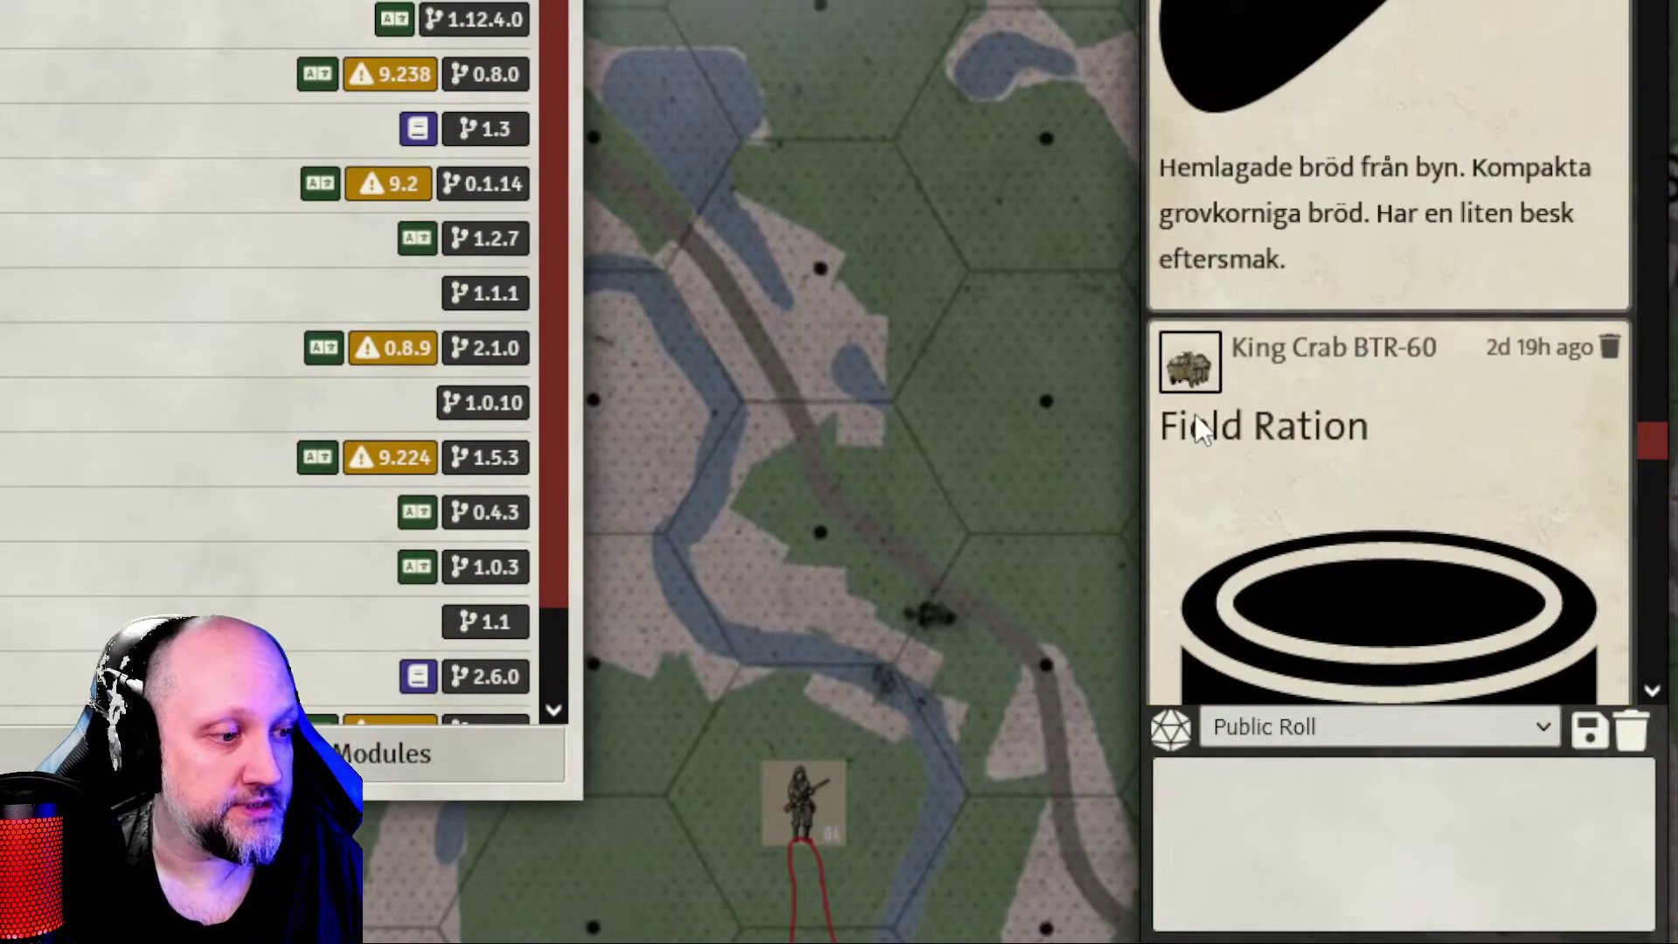
scroll(1198, 341, "up", 5)
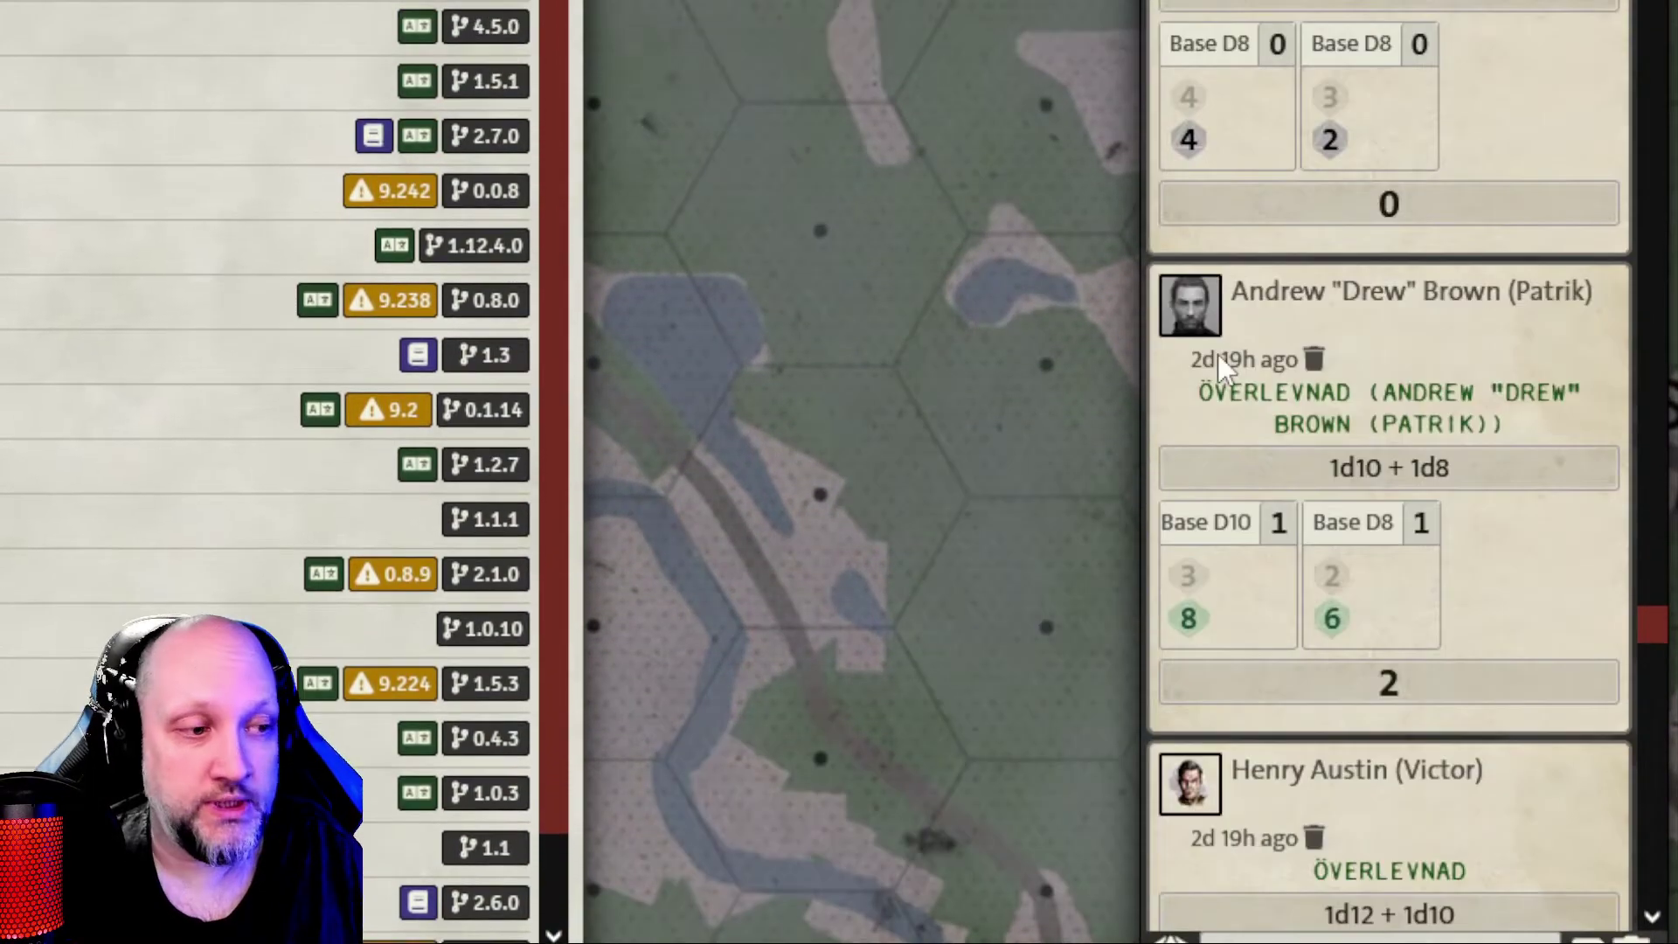
scroll(1218, 354, "up", 5)
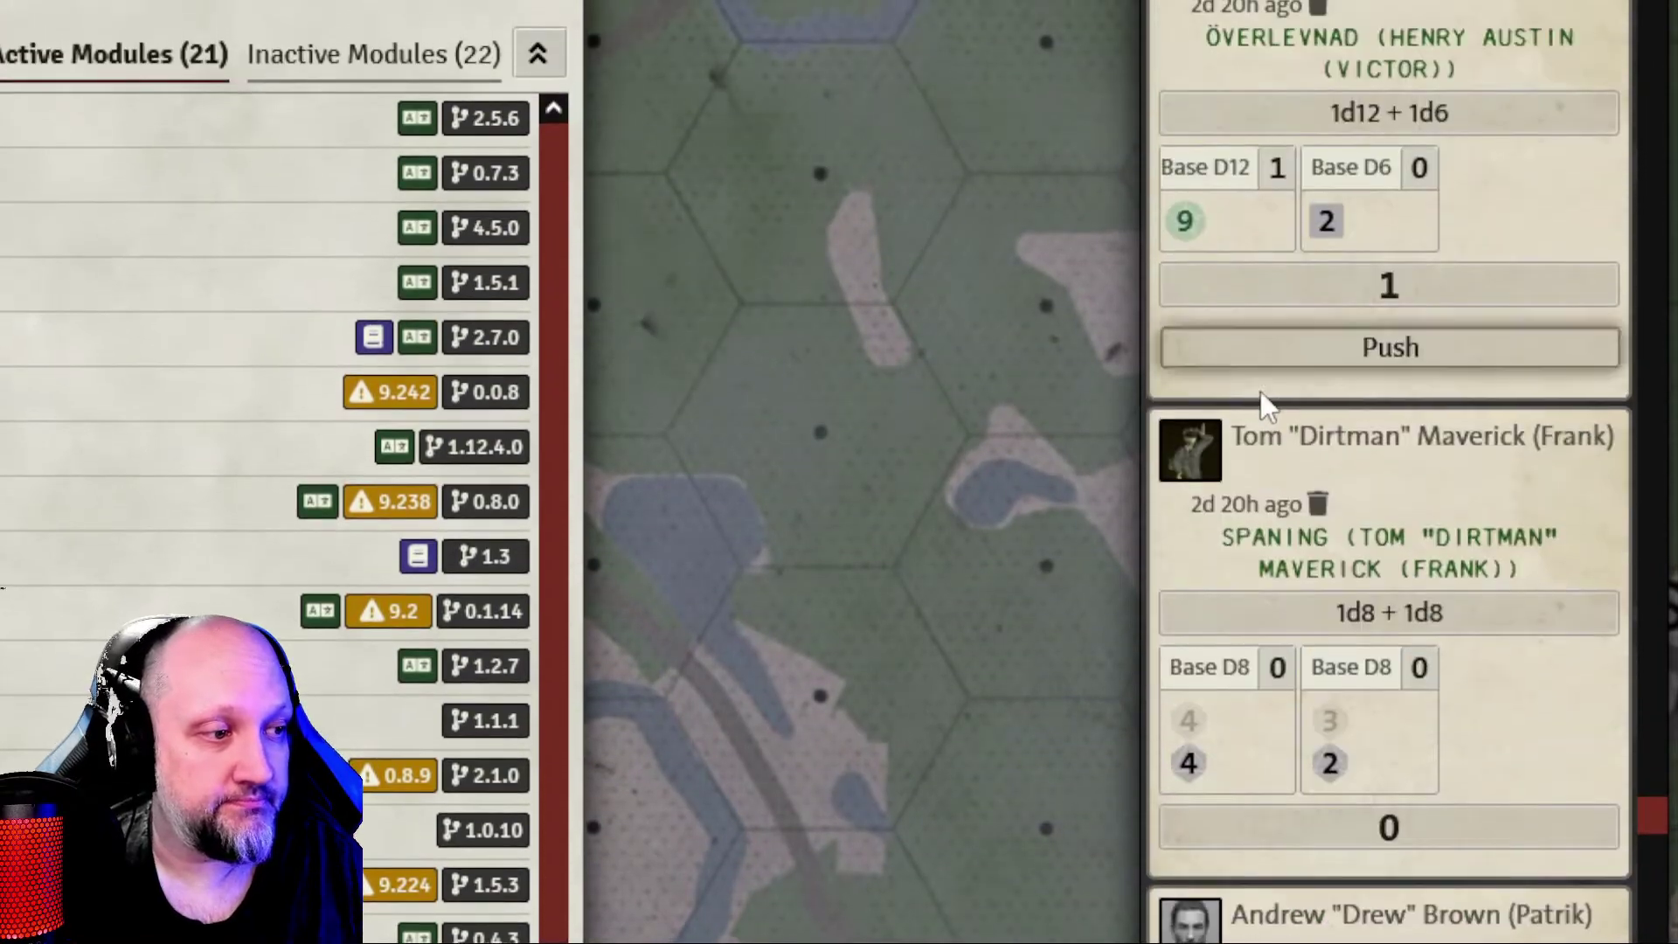
scroll(1267, 385, "down", 2)
scroll(1293, 463, "down", 5)
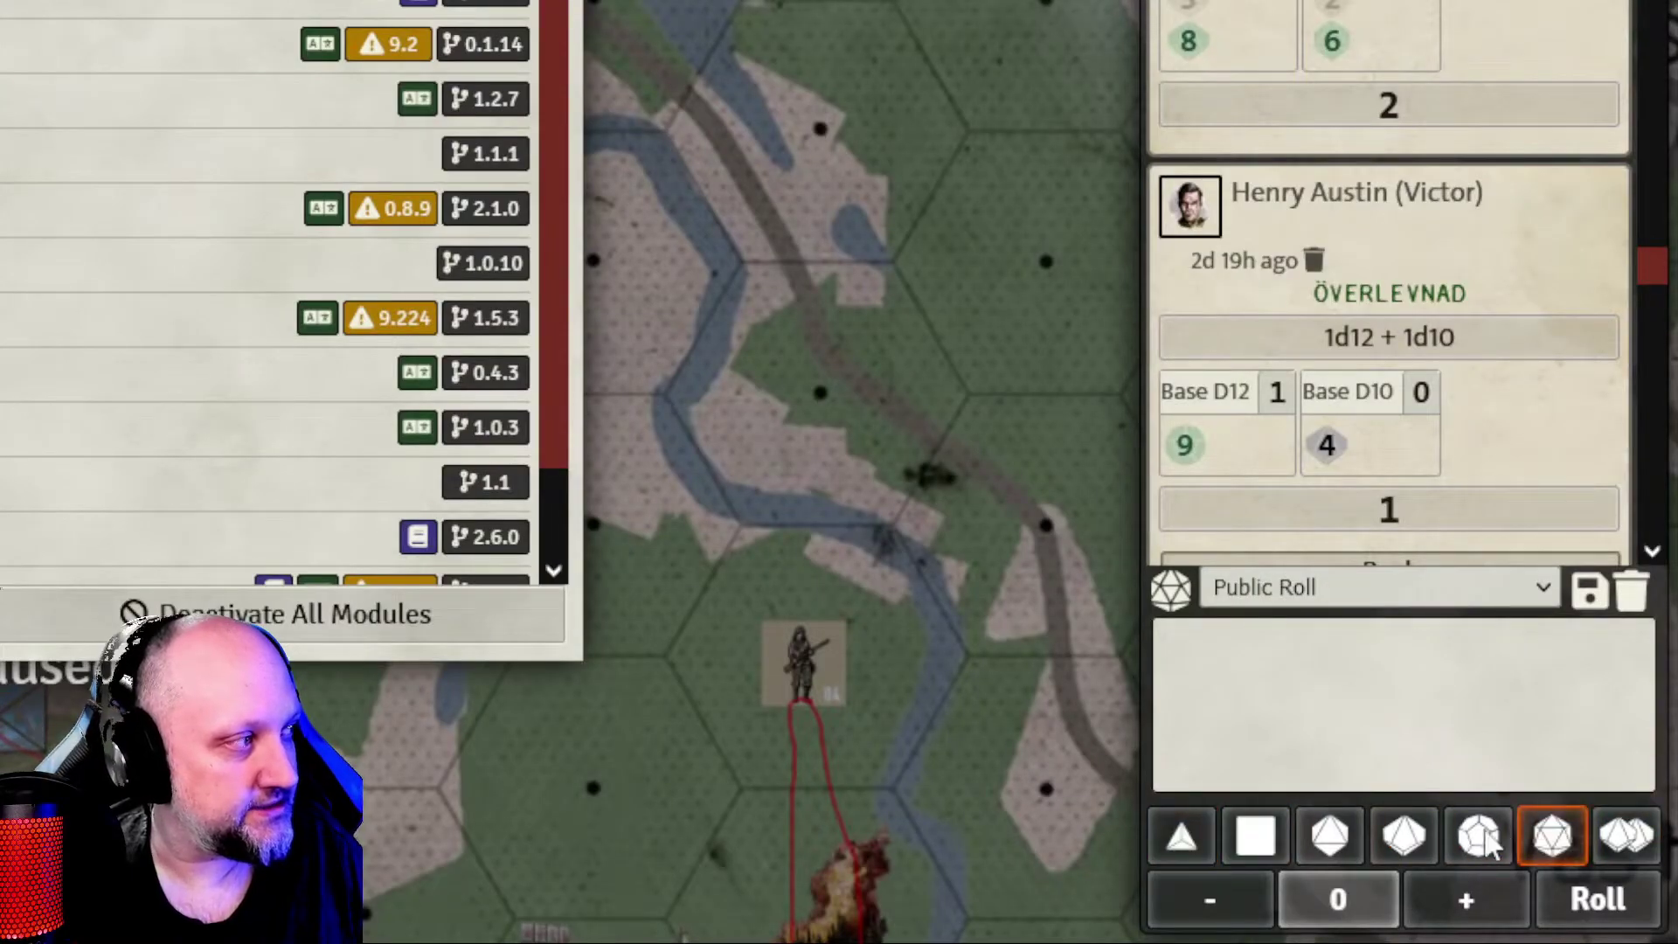
Build a 1d8+1d12+1d10 roll in the Dice Tray and roll it publicly.
left_click(1405, 836)
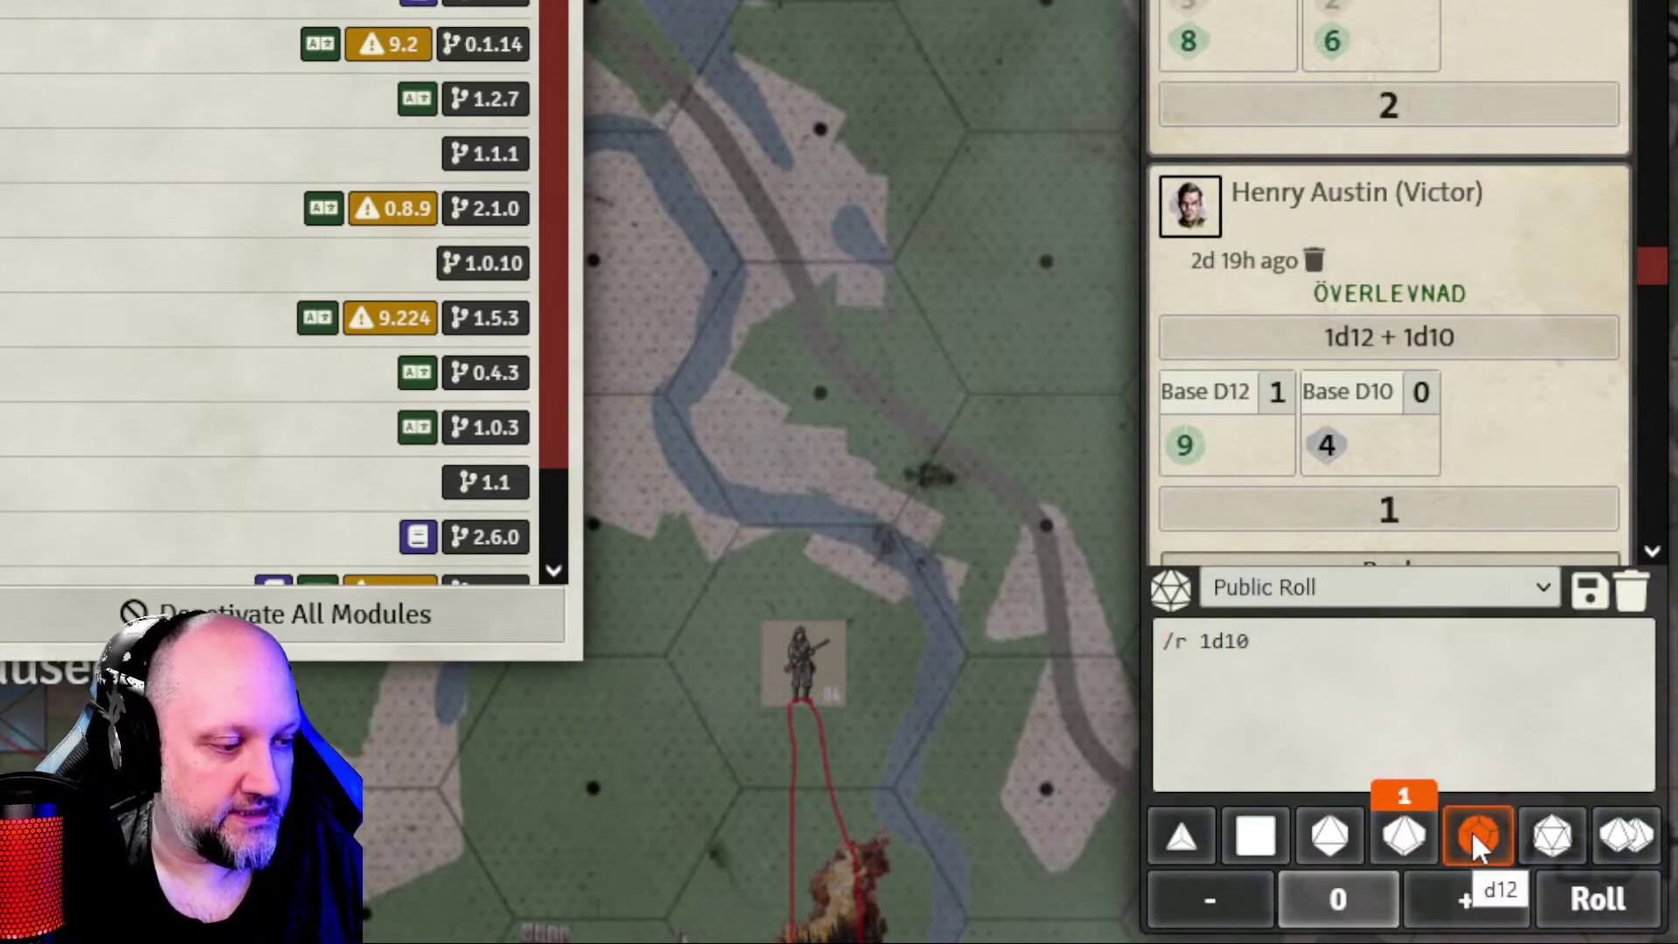
left_click(1474, 836)
left_click(1337, 841)
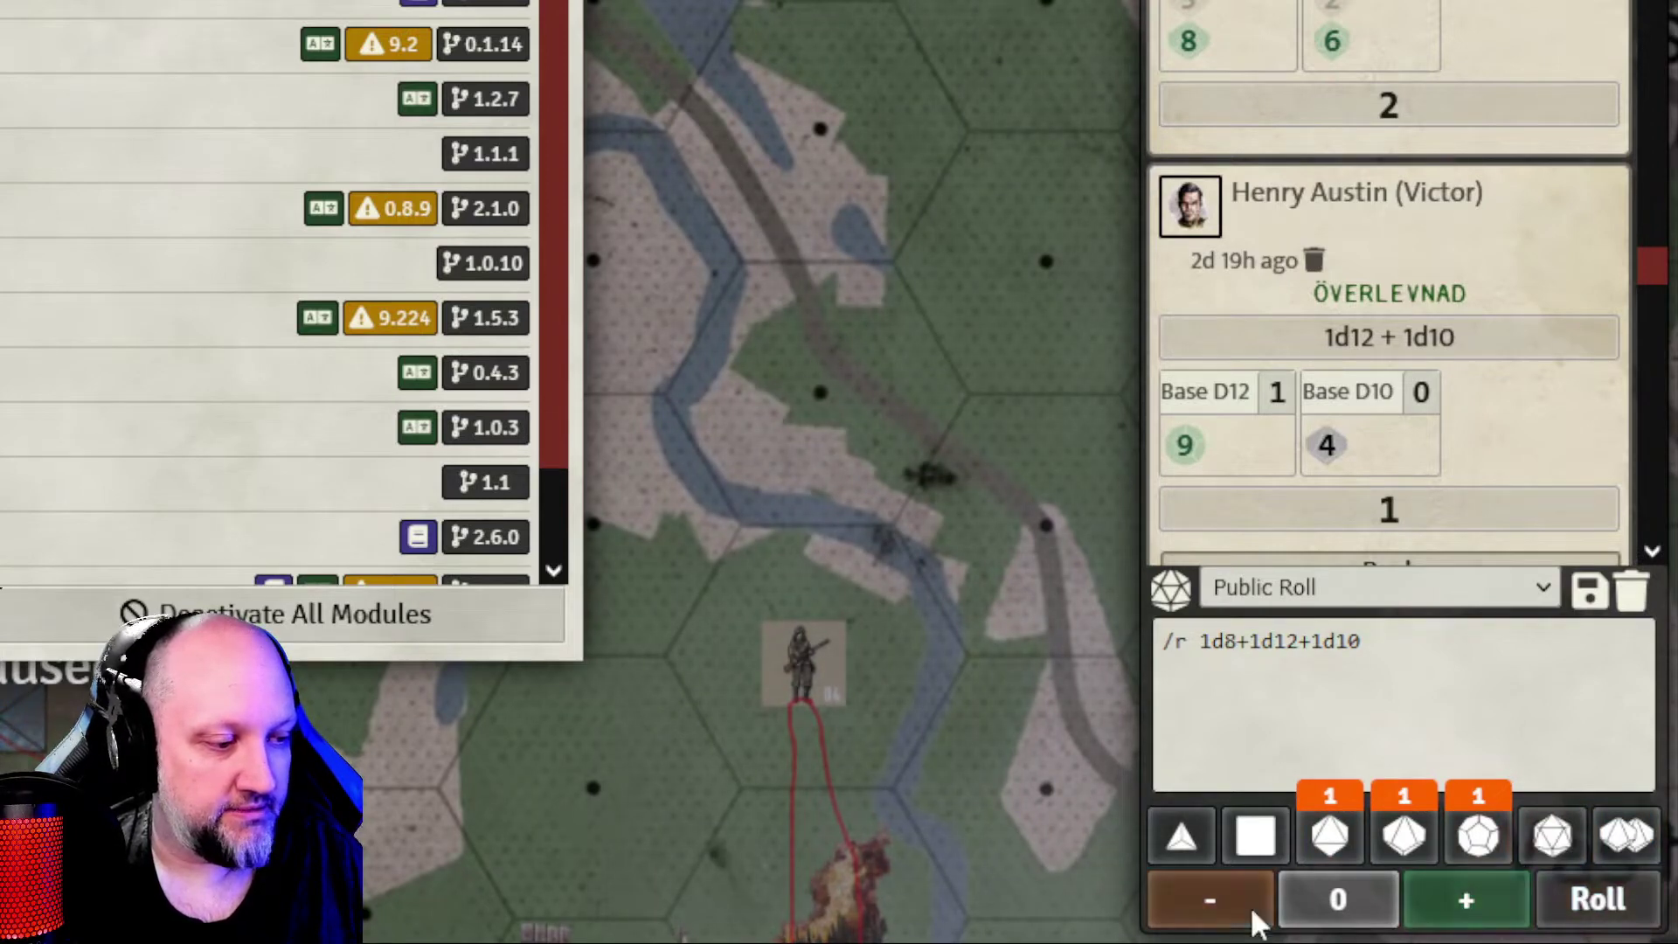
left_click(1599, 900)
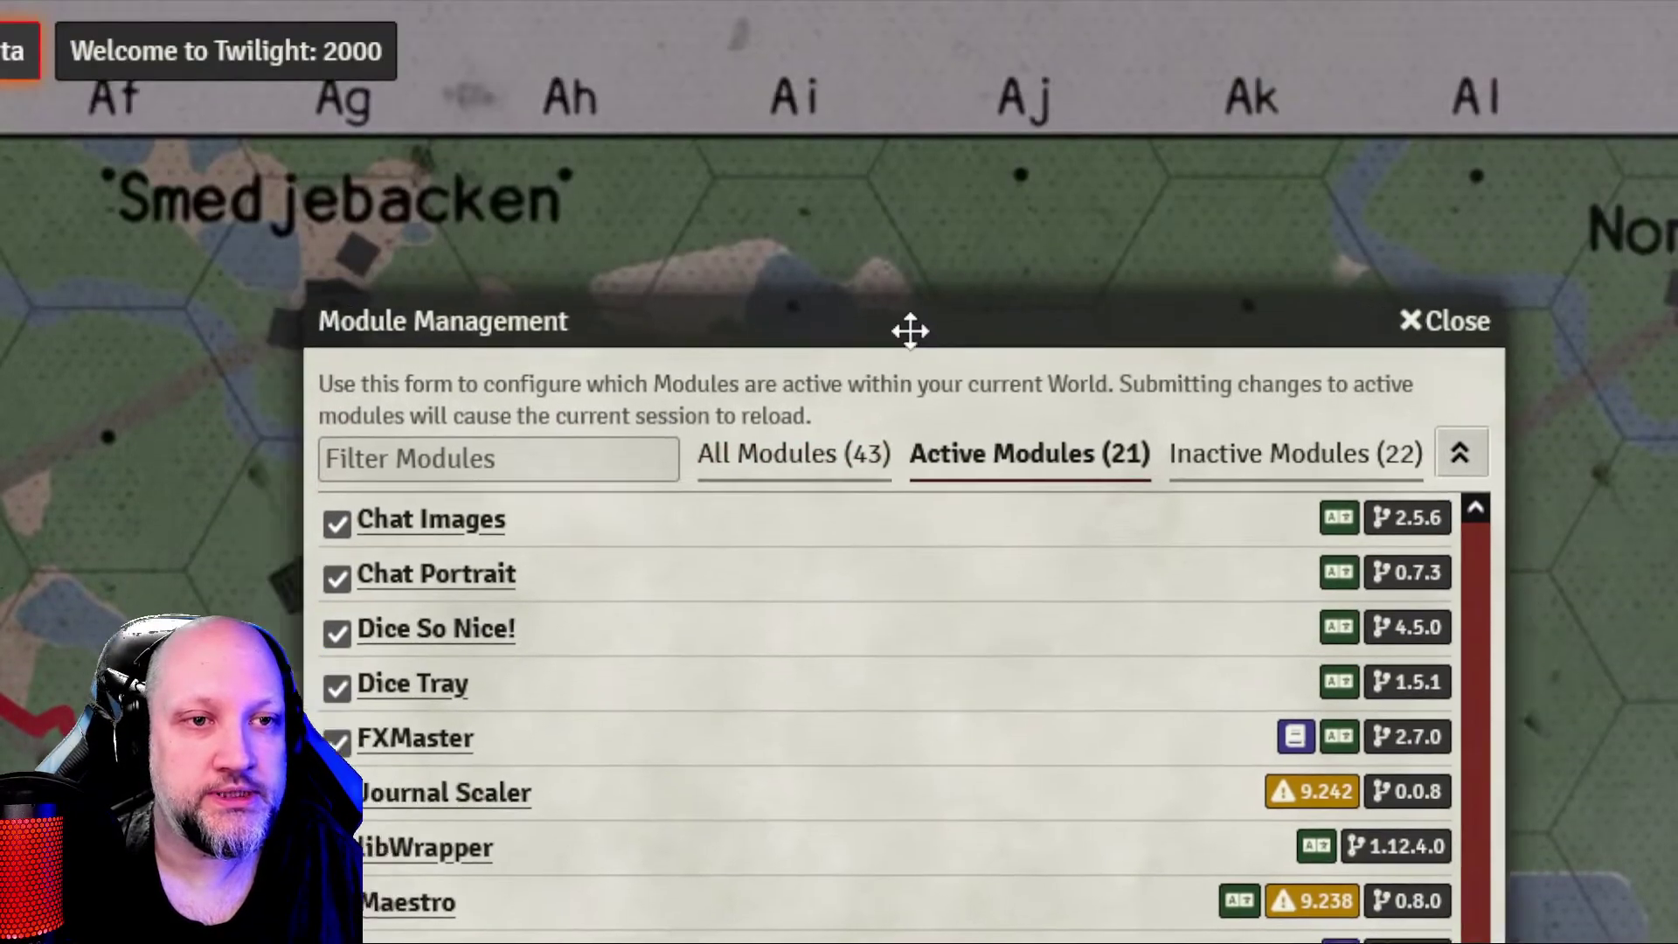
Move the module list aside, then zoom out and pan the Resekarta map toward the lake region.
left_click_drag(910, 331, 1349, 329)
scroll(350, 611, "down", 2)
scroll(350, 616, "down", 15)
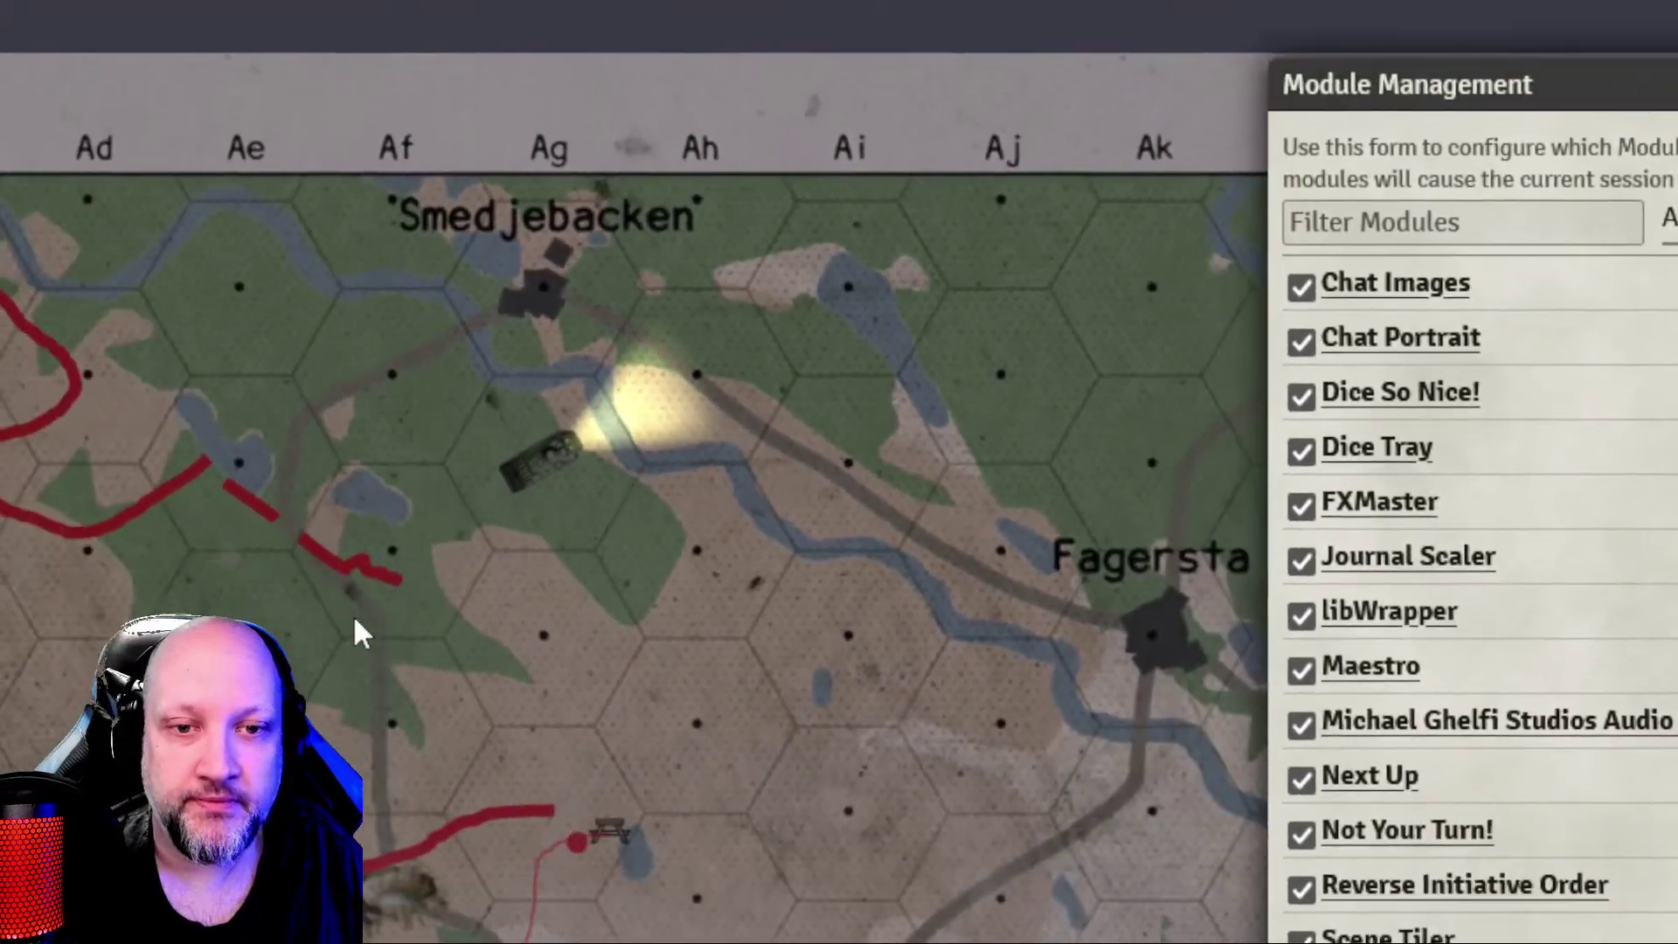
scroll(433, 550, "down", 5)
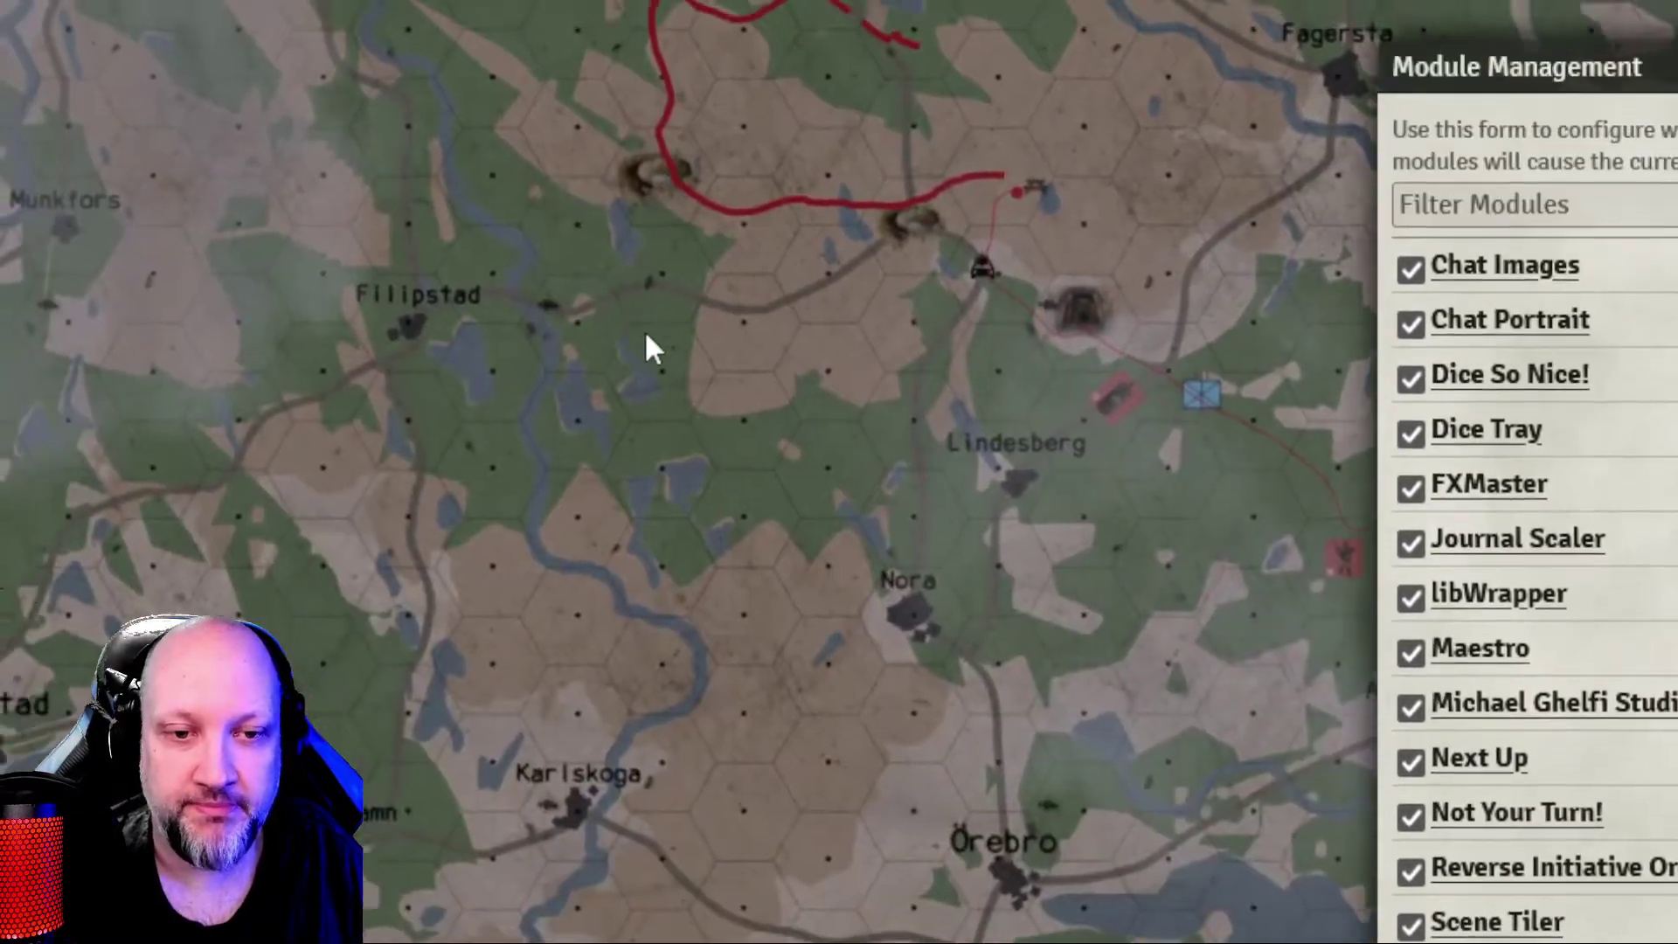
scroll(524, 201, "up", 3)
left_click_drag(627, 588, 708, 445)
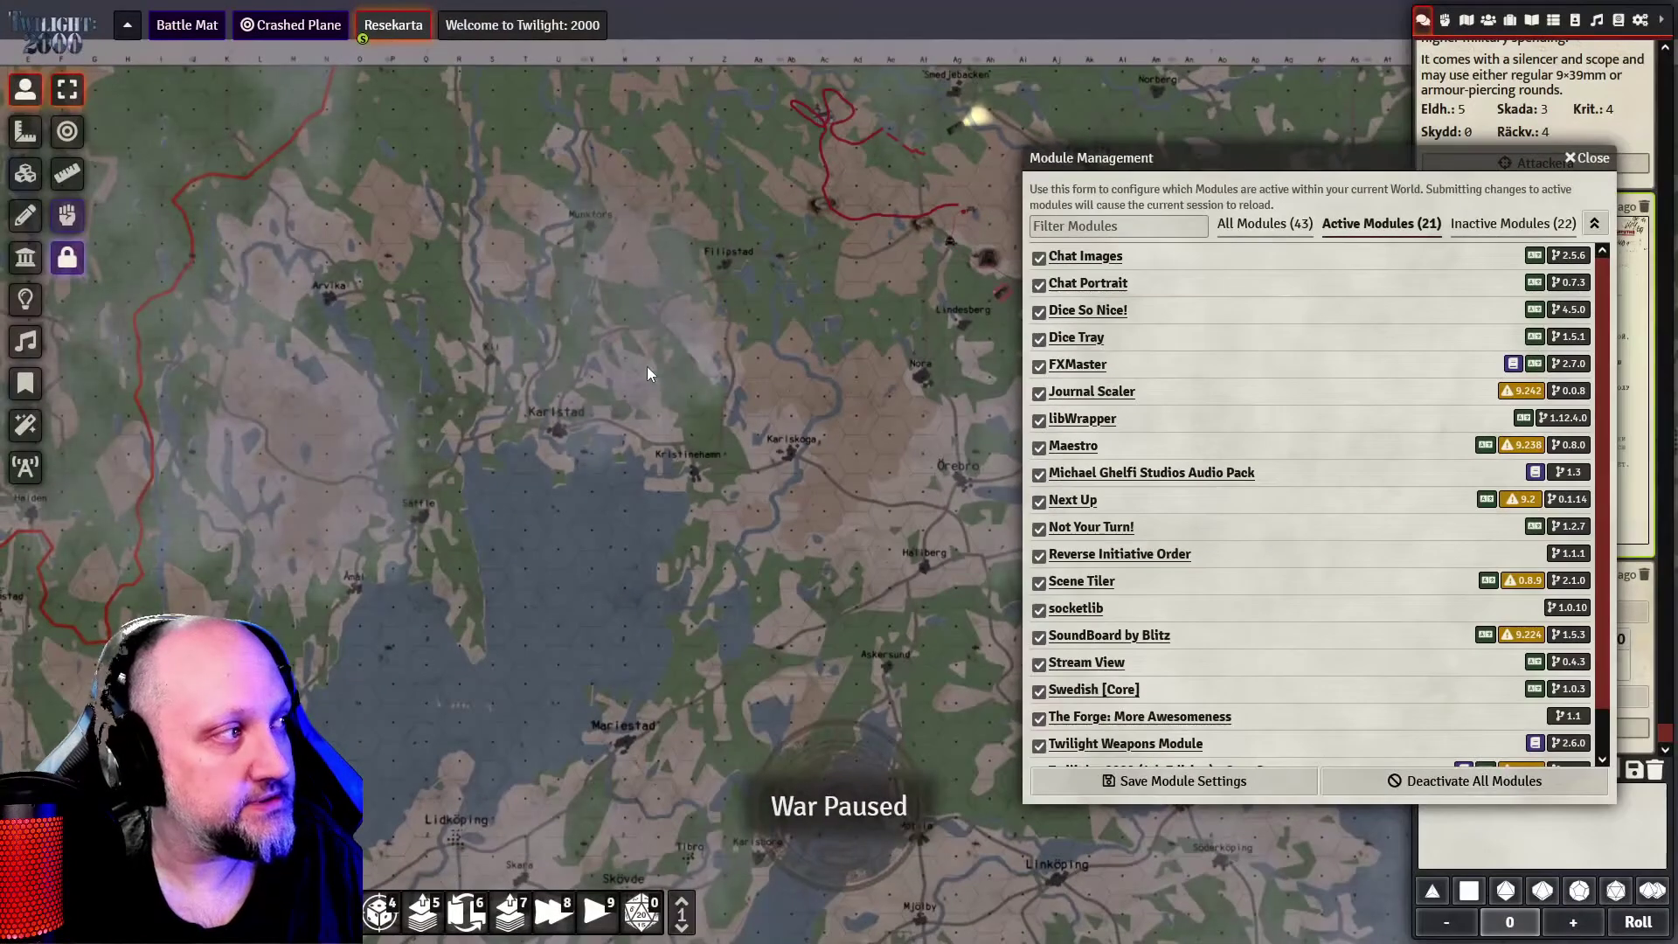
left_click_drag(647, 365, 712, 348)
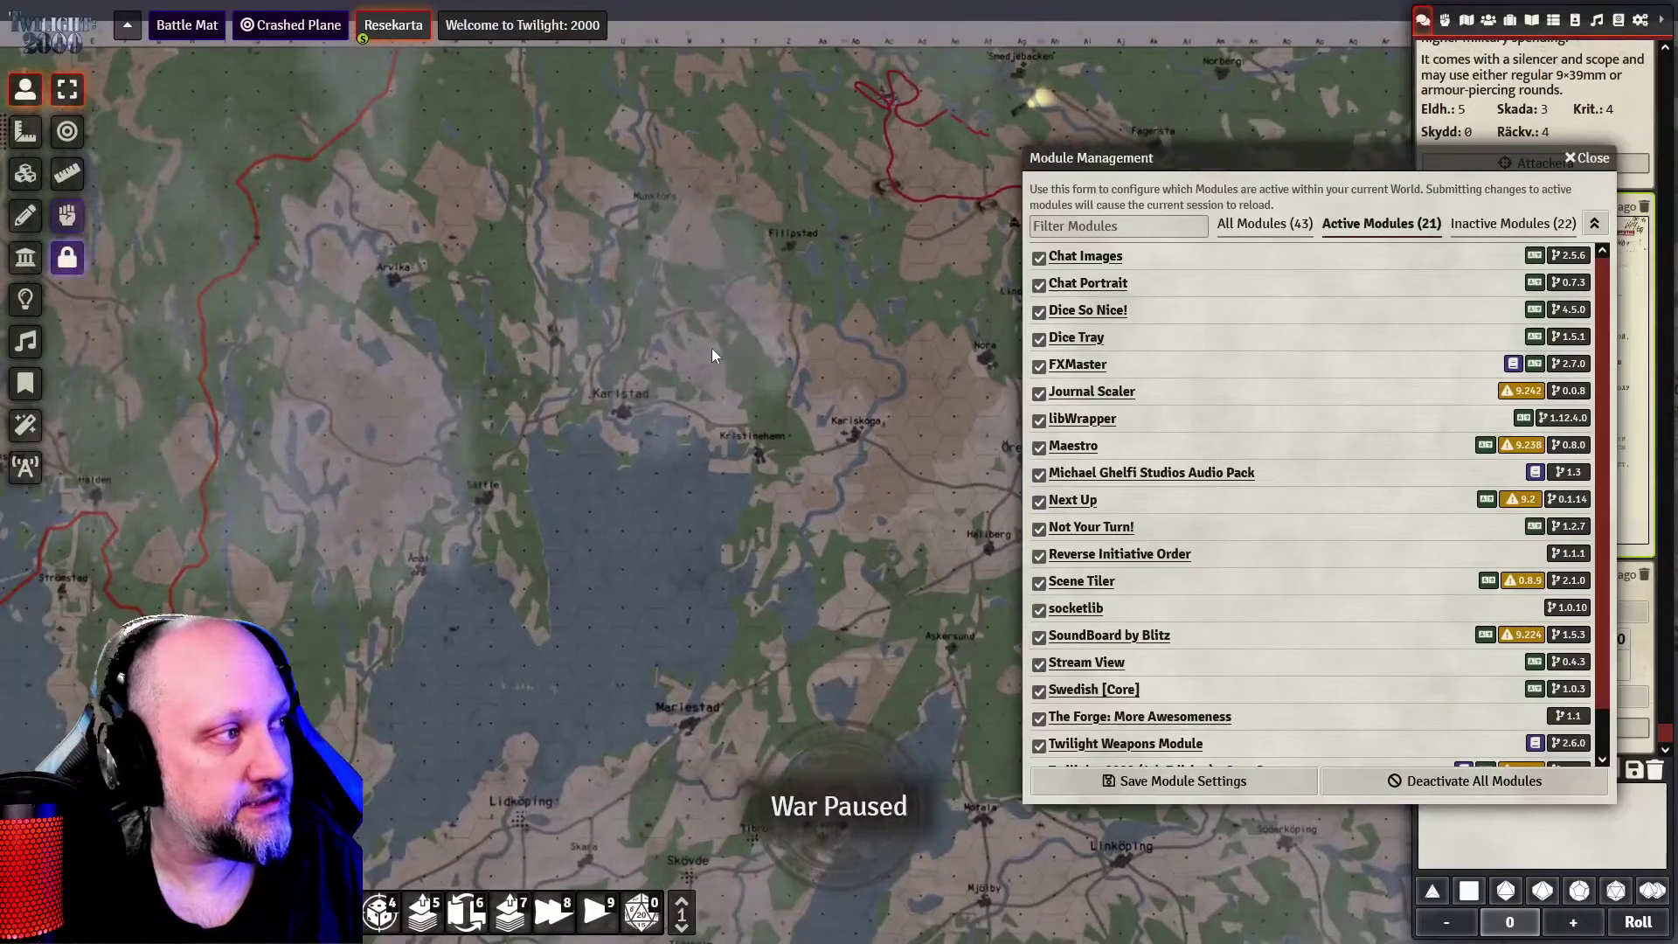
scroll(753, 358, "down", 1)
scroll(528, 395, "down", 2)
left_click_drag(654, 467, 440, 355)
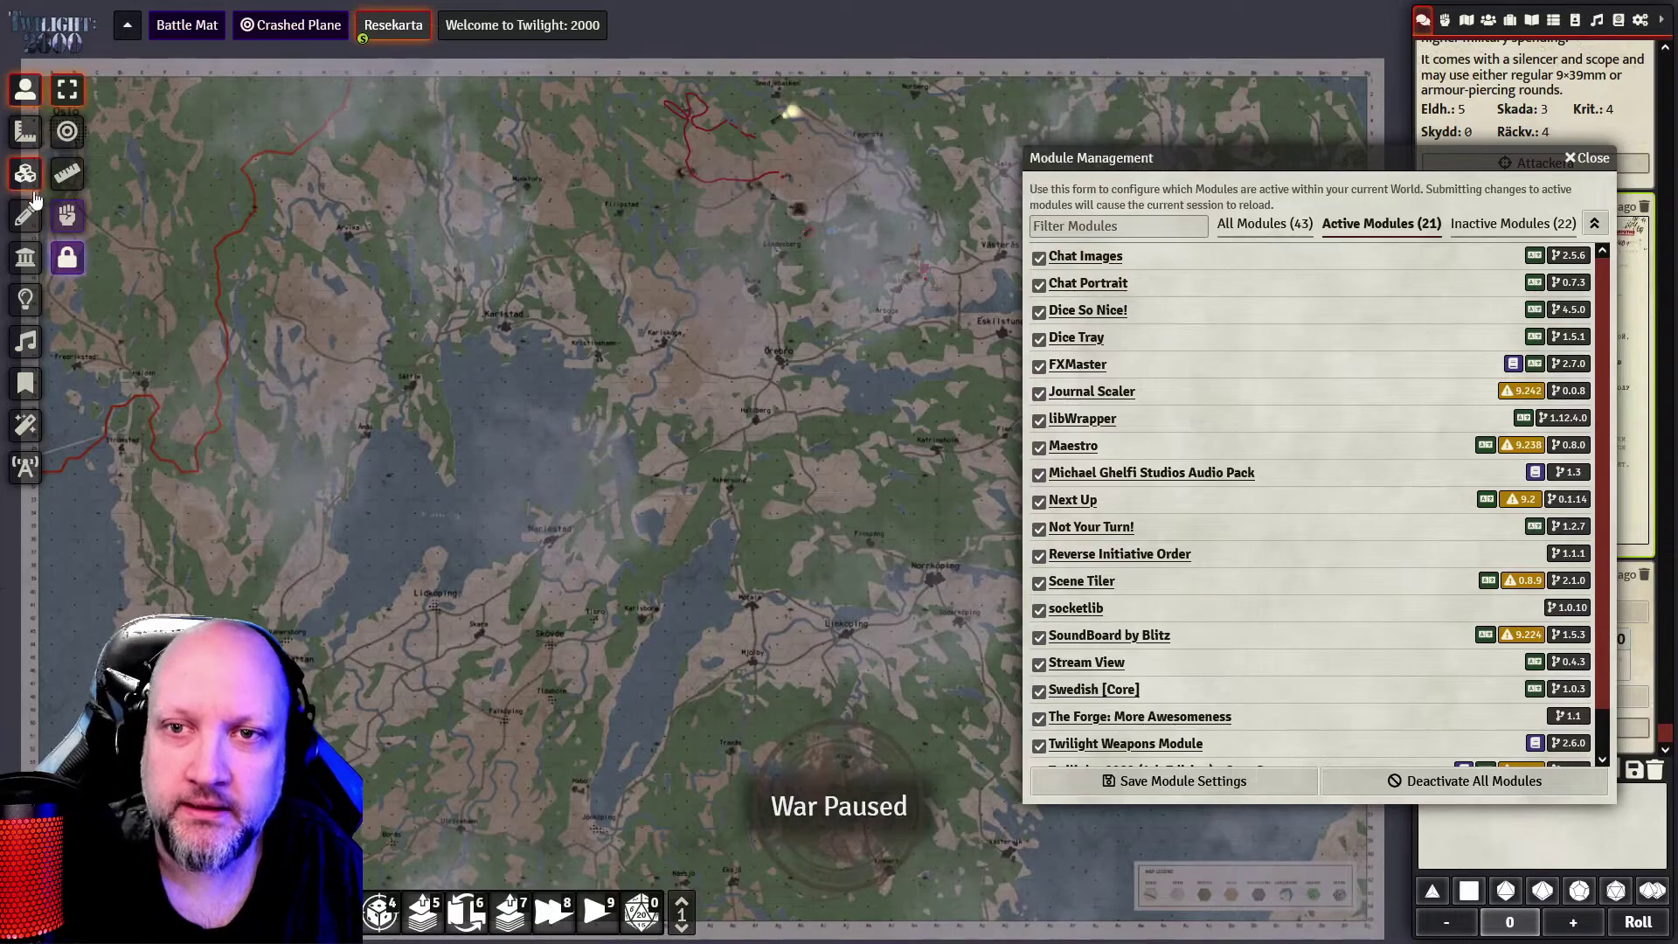
Look over the Resekarta scene configuration, then bring up FXMaster's Effect Controls with weather effects.
right_click(410, 39)
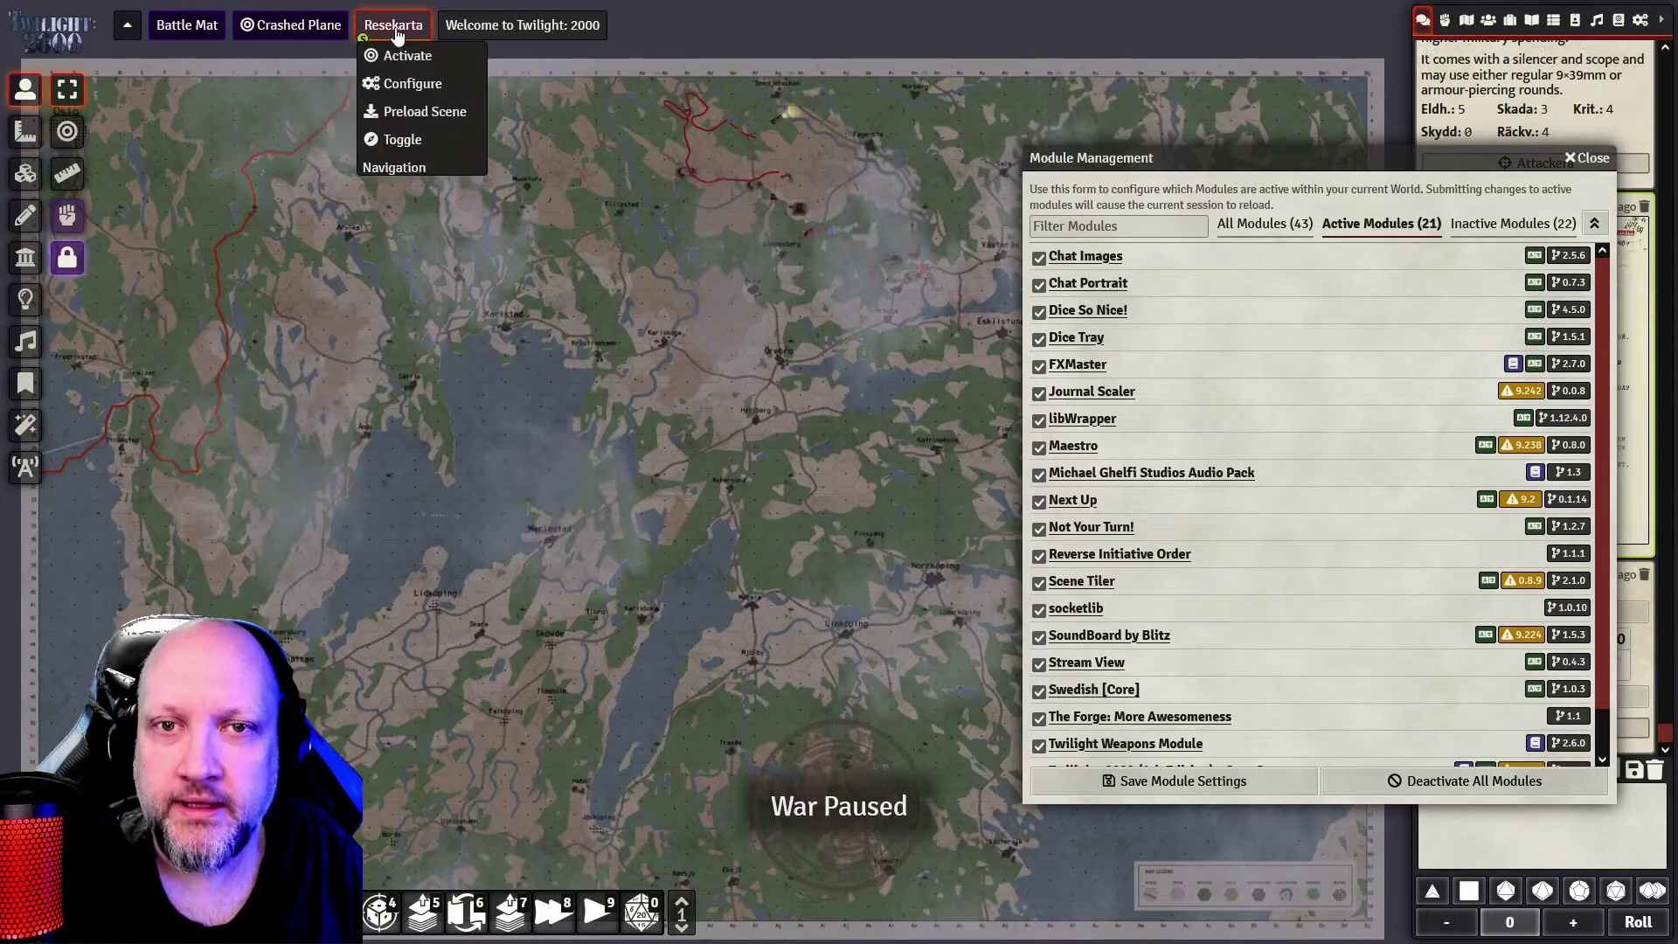
left_click(410, 84)
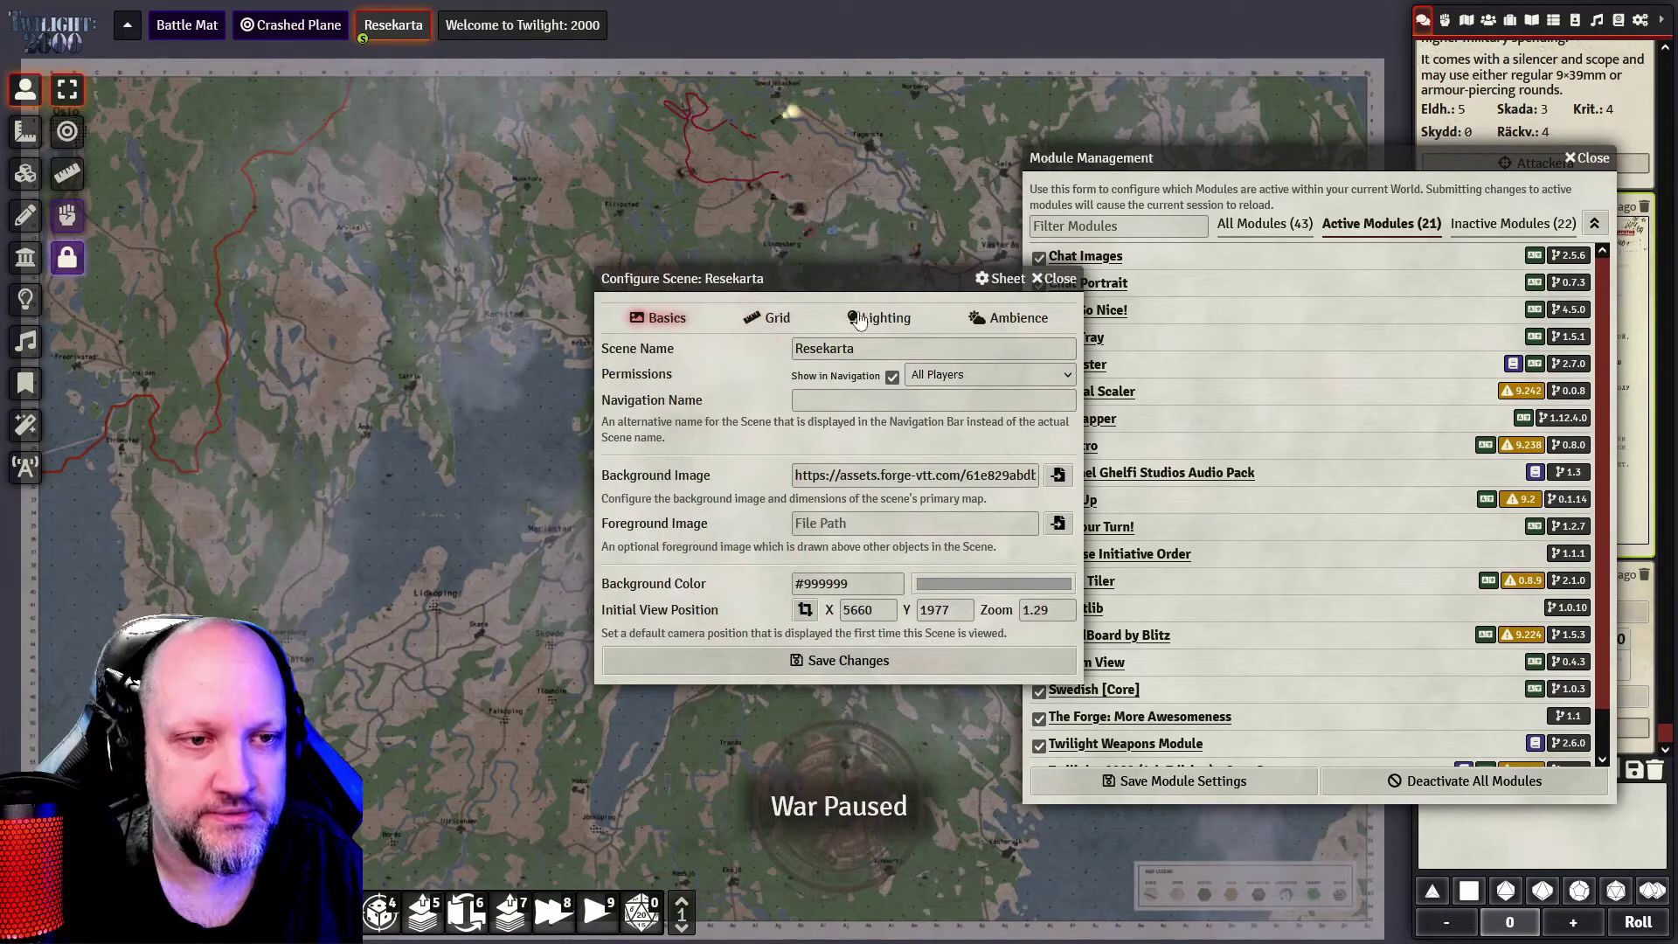
left_click(1056, 279)
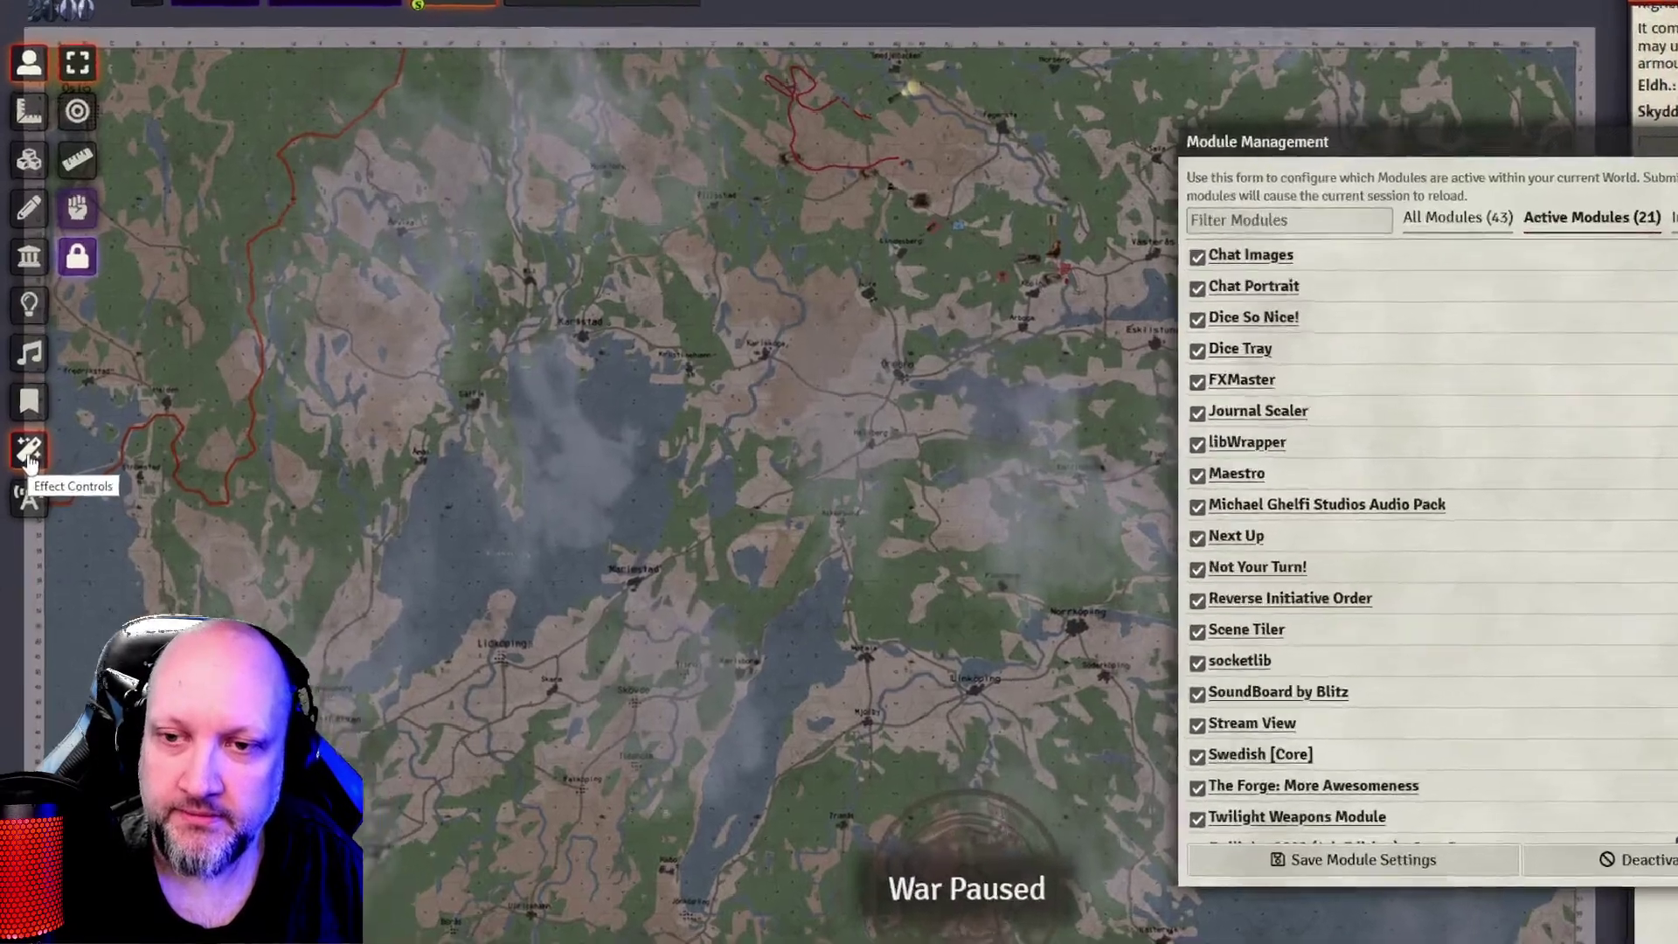
left_click(26, 426)
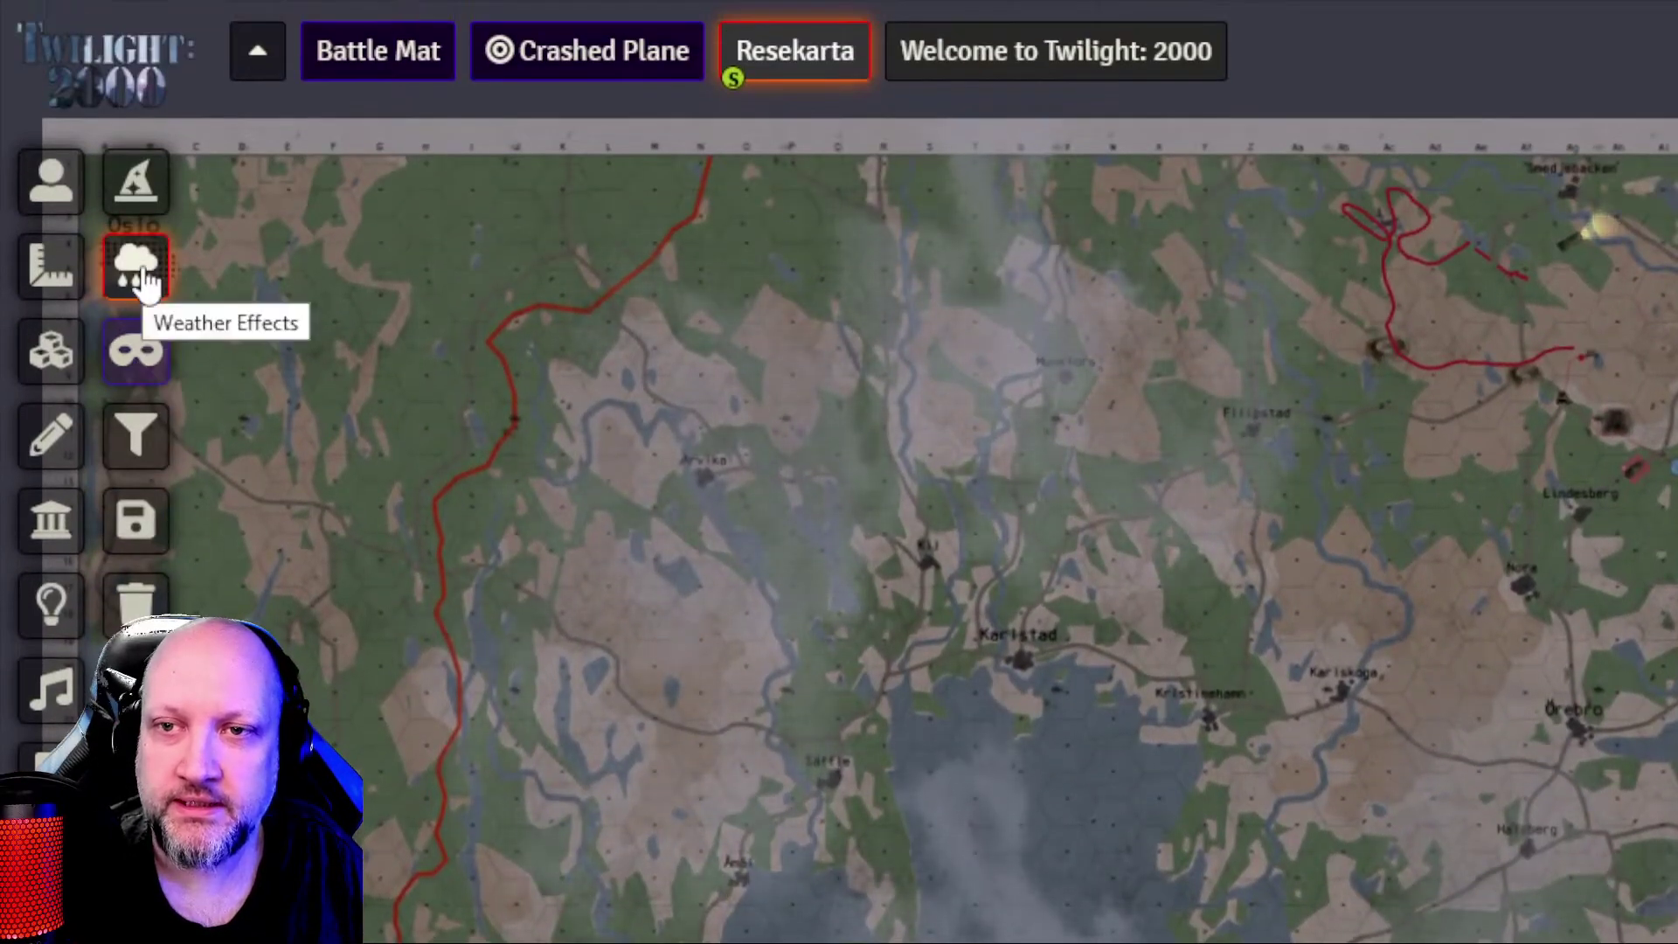
left_click(148, 243)
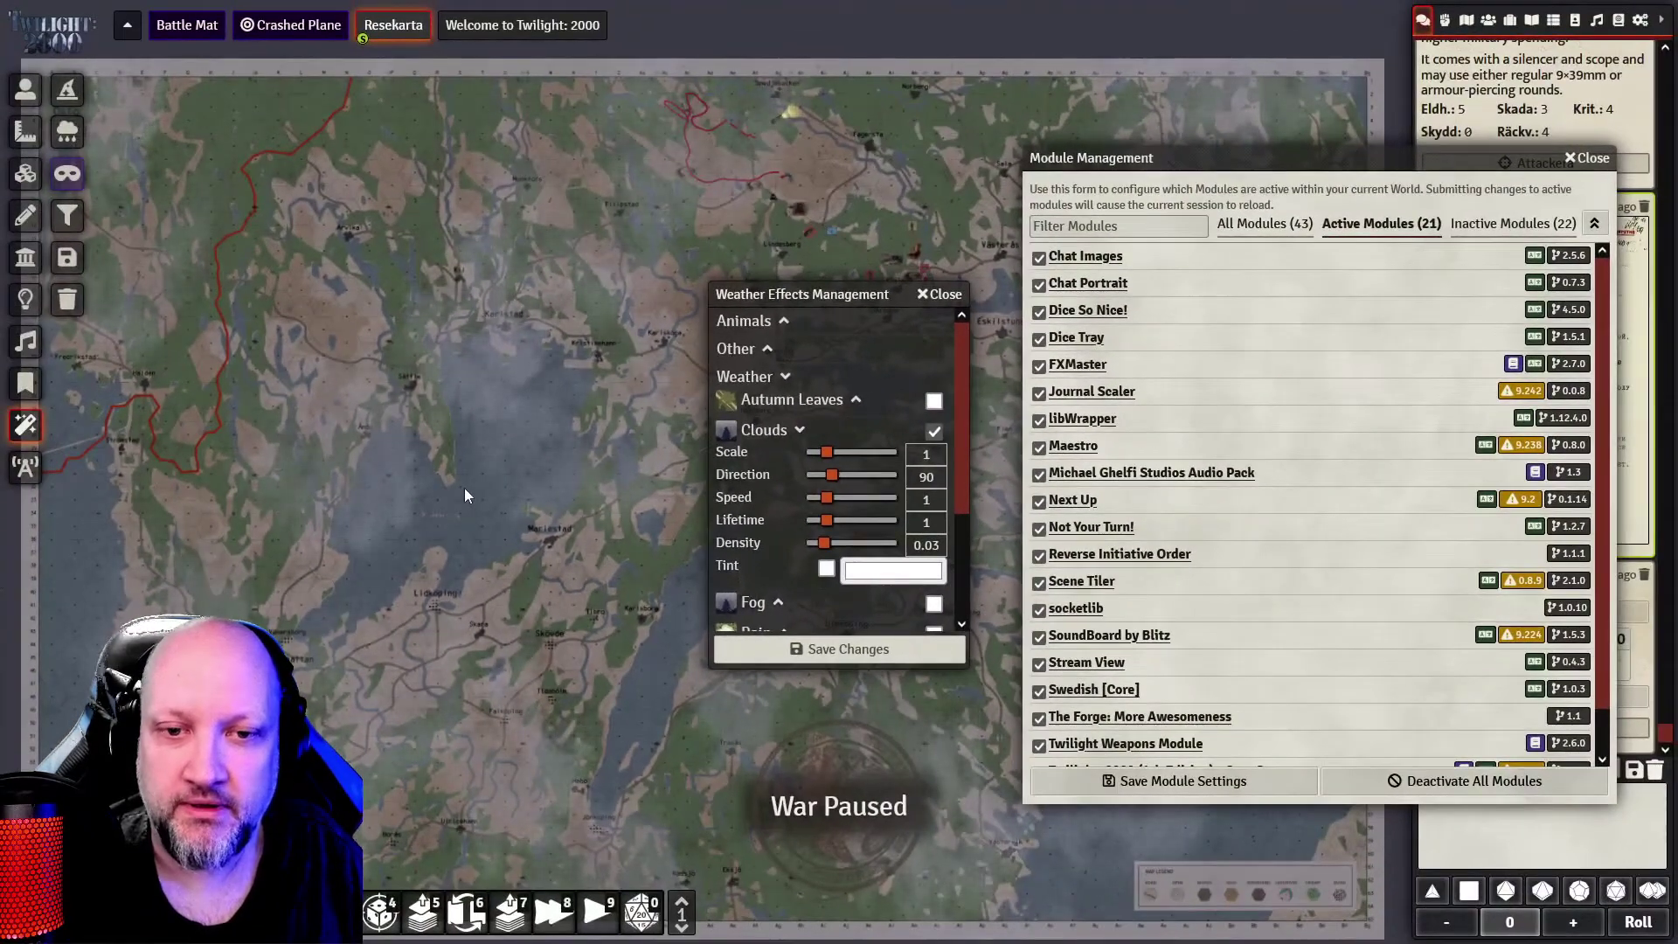
scroll(795, 555, "down", 2)
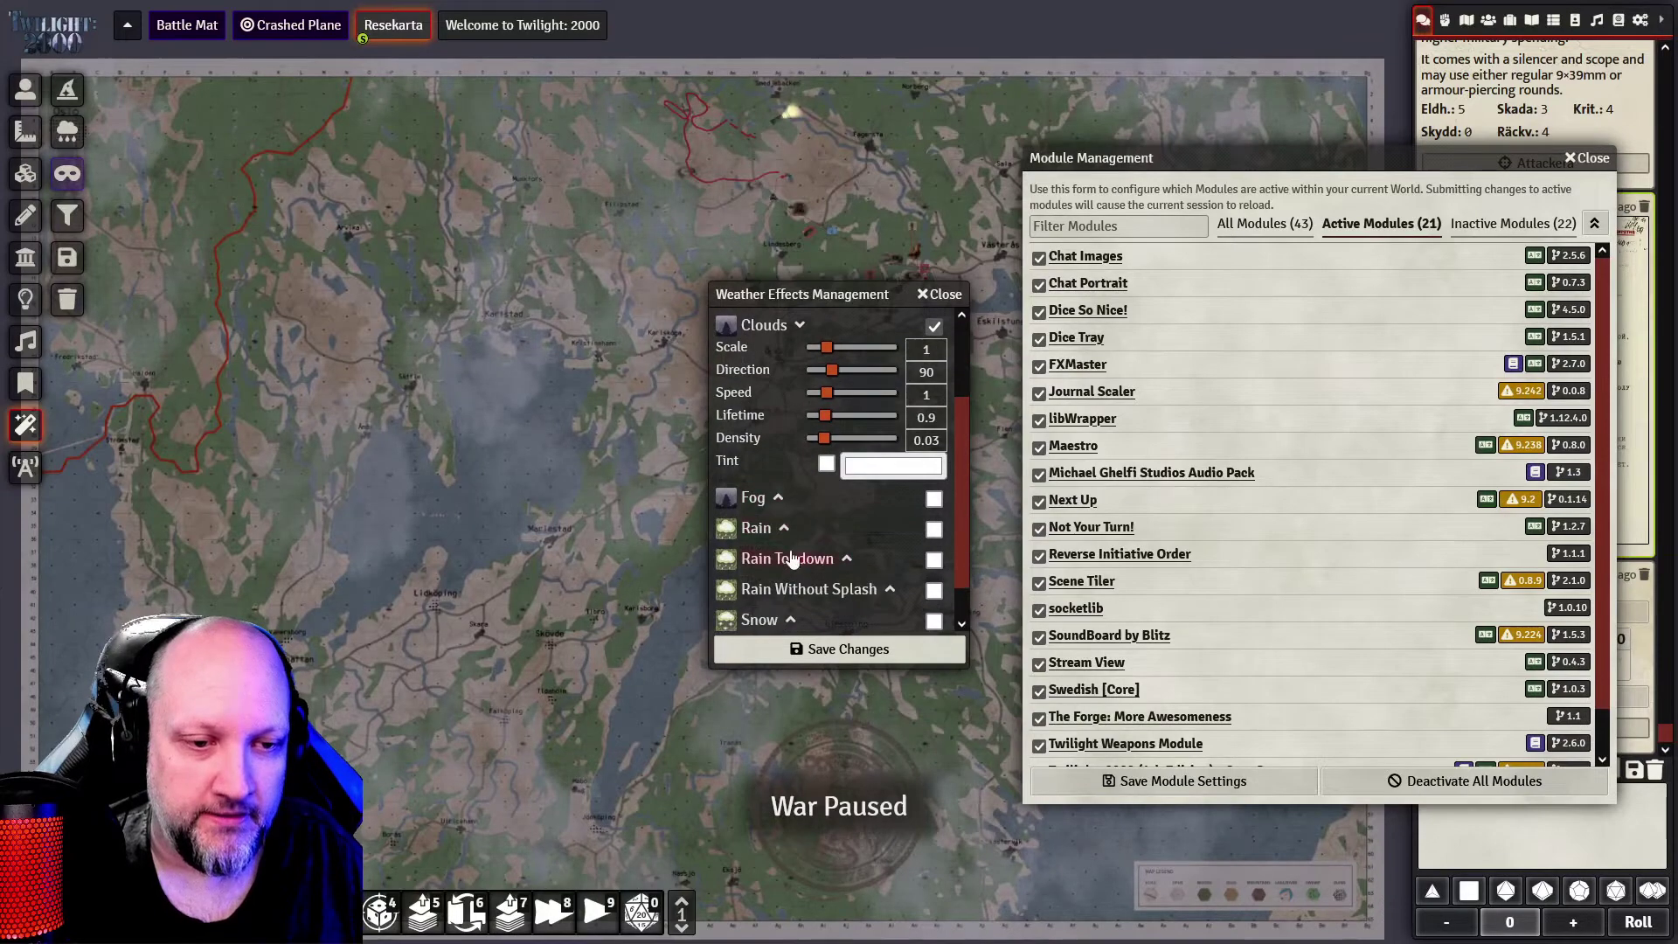
left_click(772, 498)
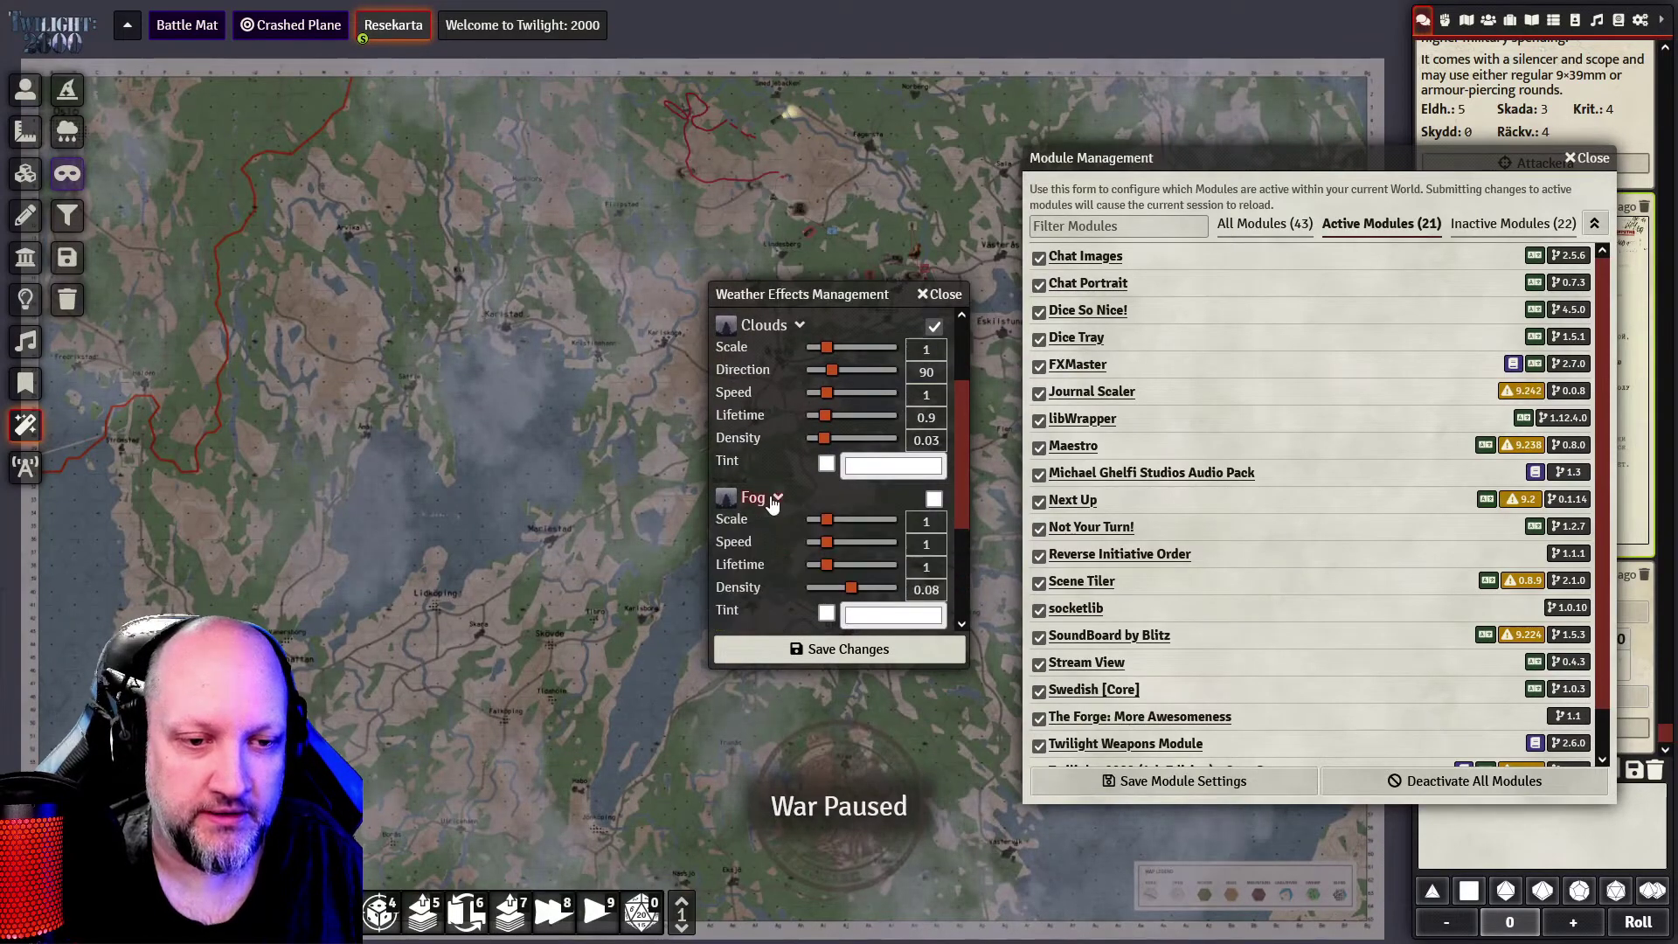
scroll(772, 505, "down", 2)
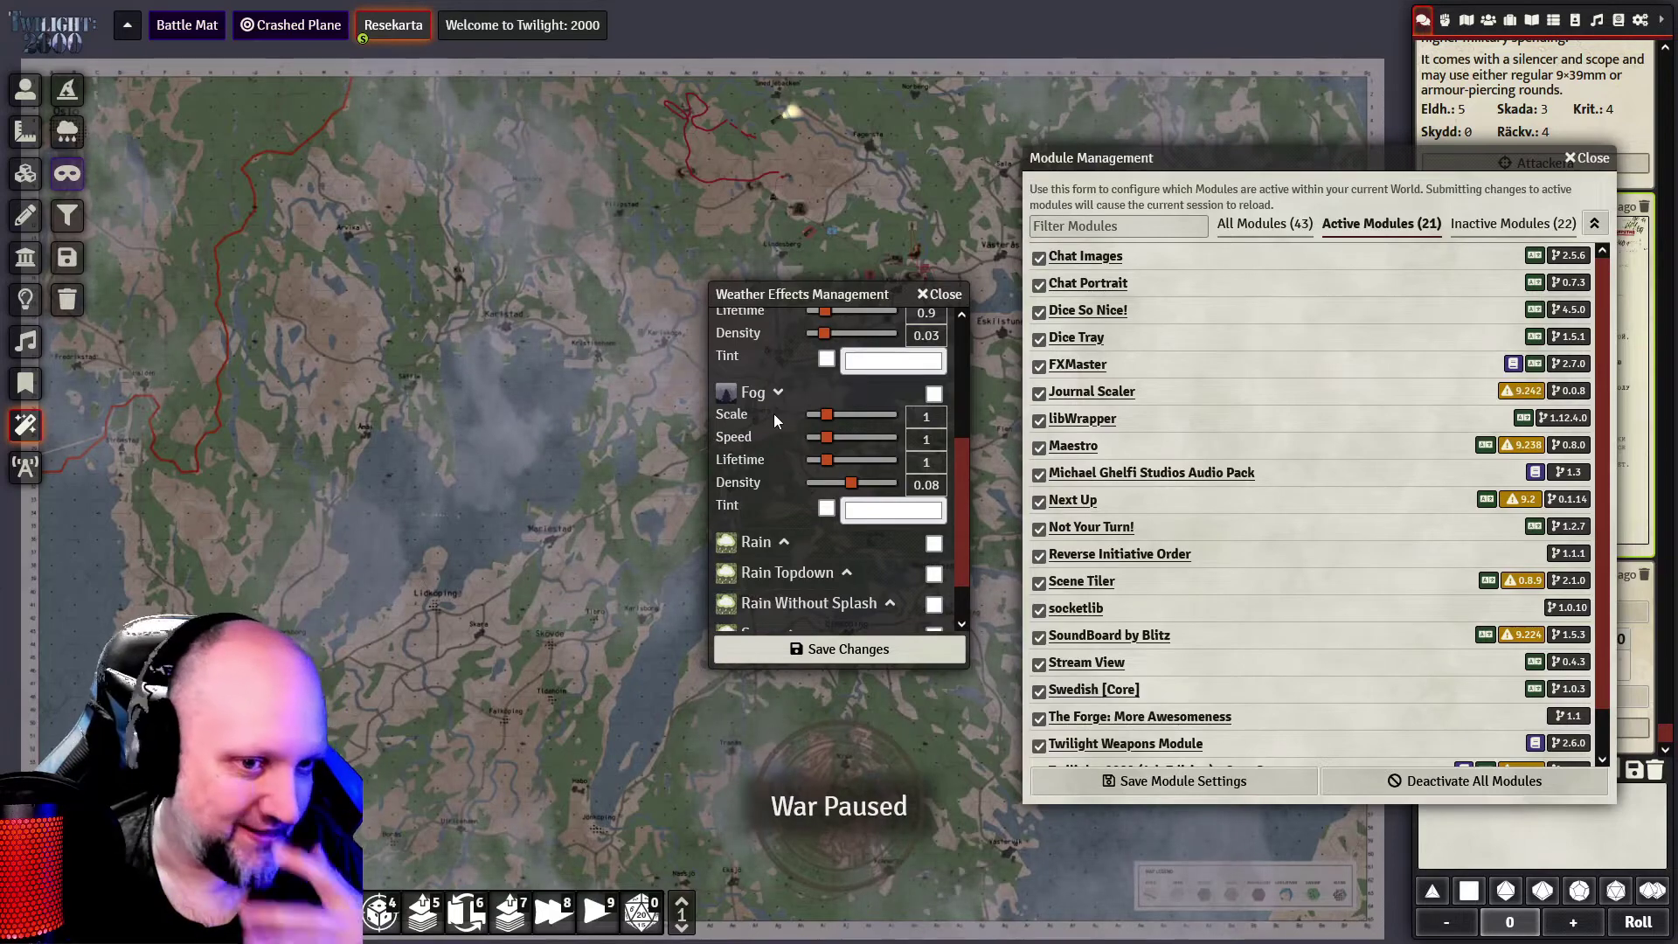
scroll(776, 437, "down", 1)
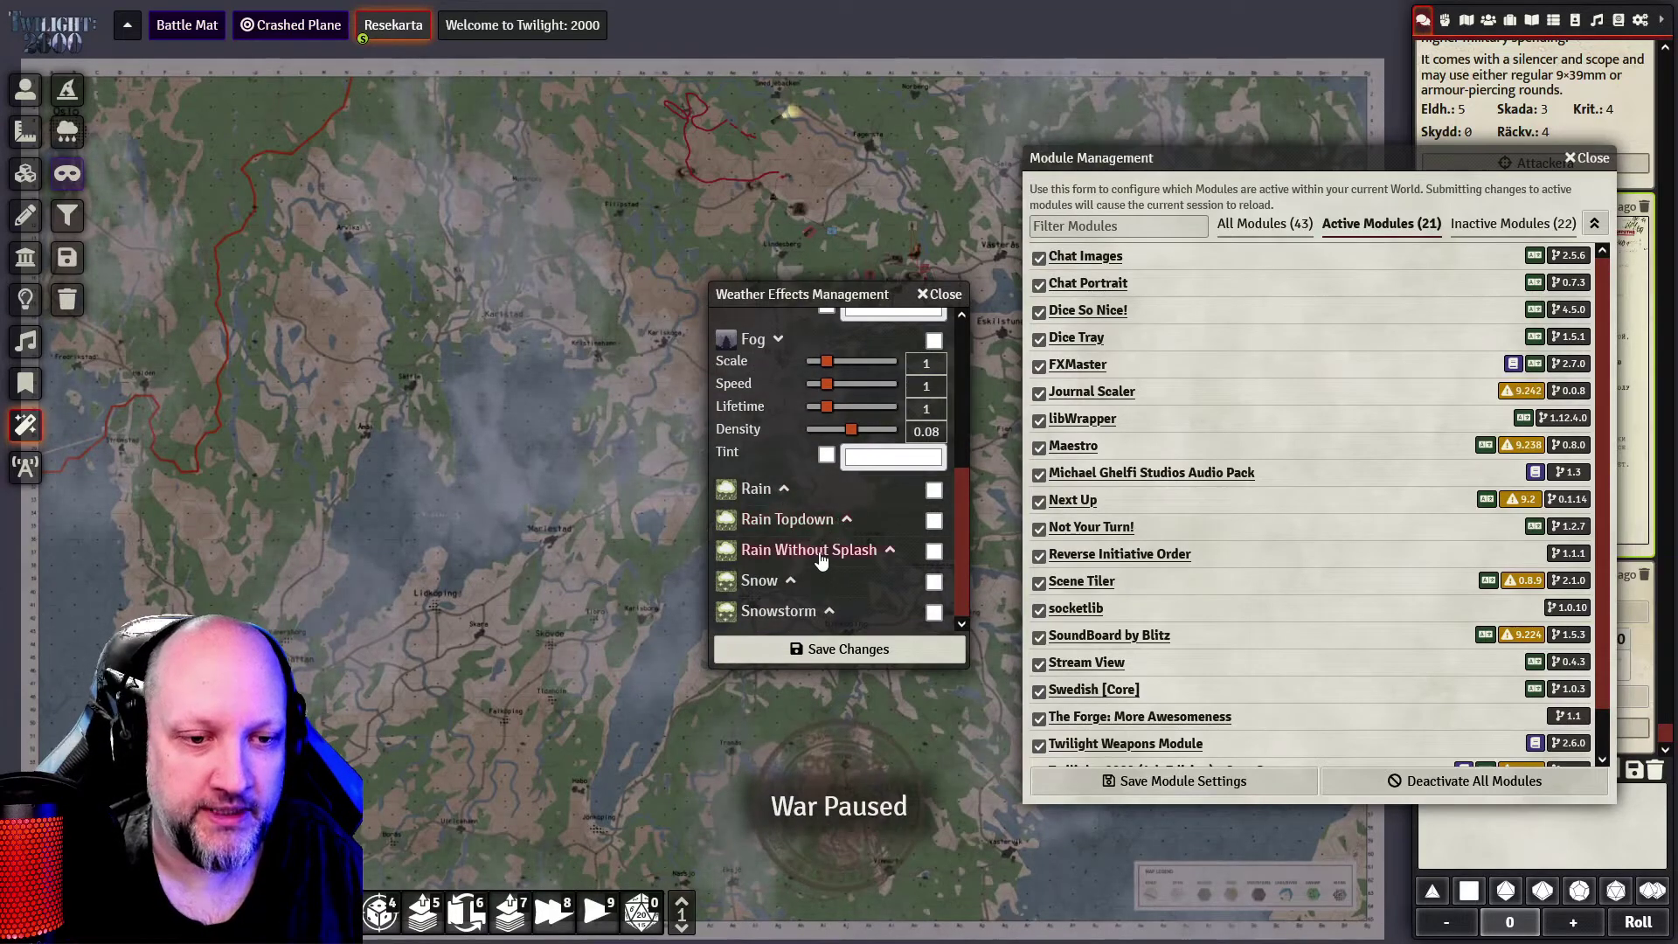
left_click(942, 294)
Switch to the Crashed Plane scene and pan to the fire beside the broken fuselage.
left_click_drag(1486, 154, 1260, 120)
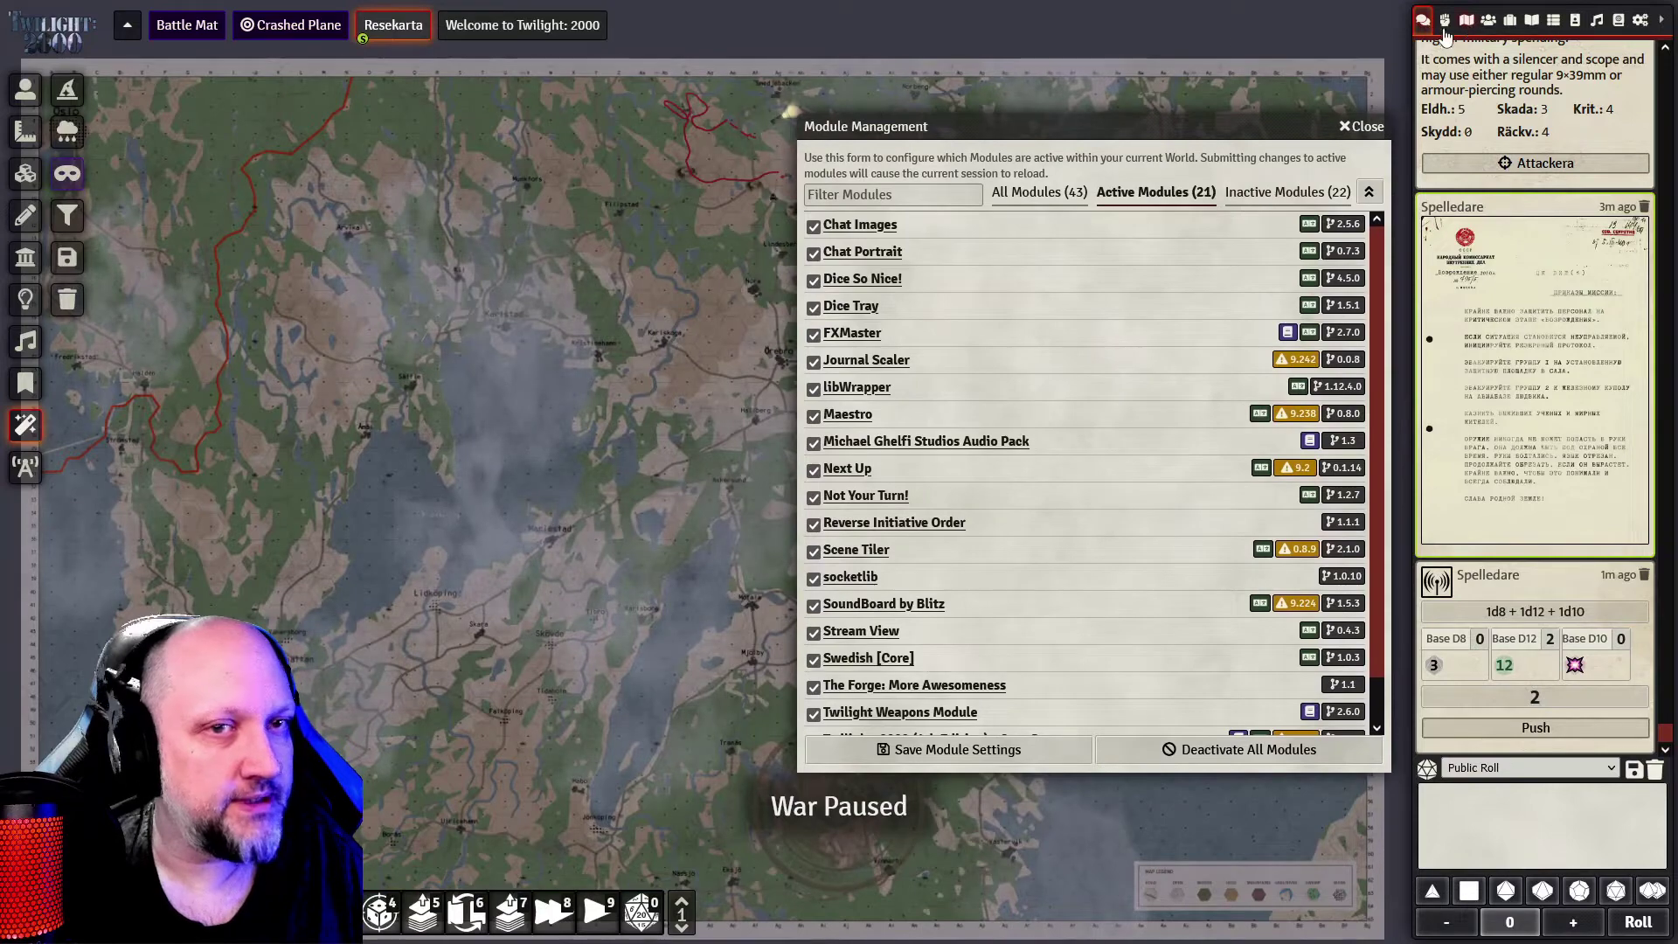
right_click(302, 34)
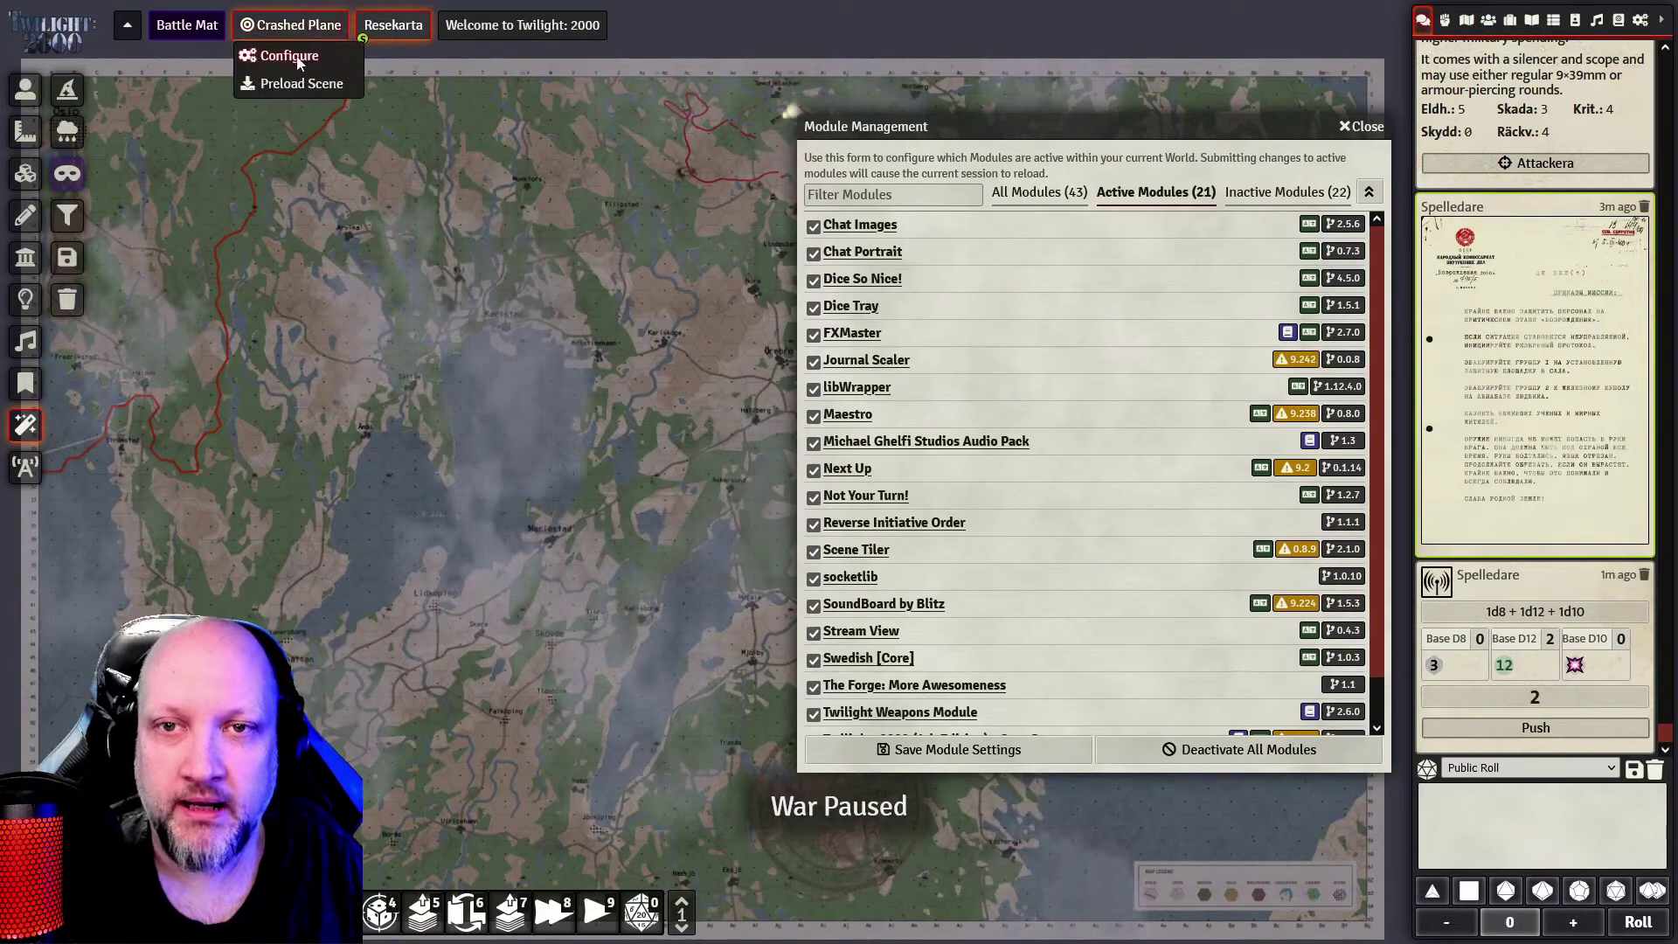
left_click(293, 26)
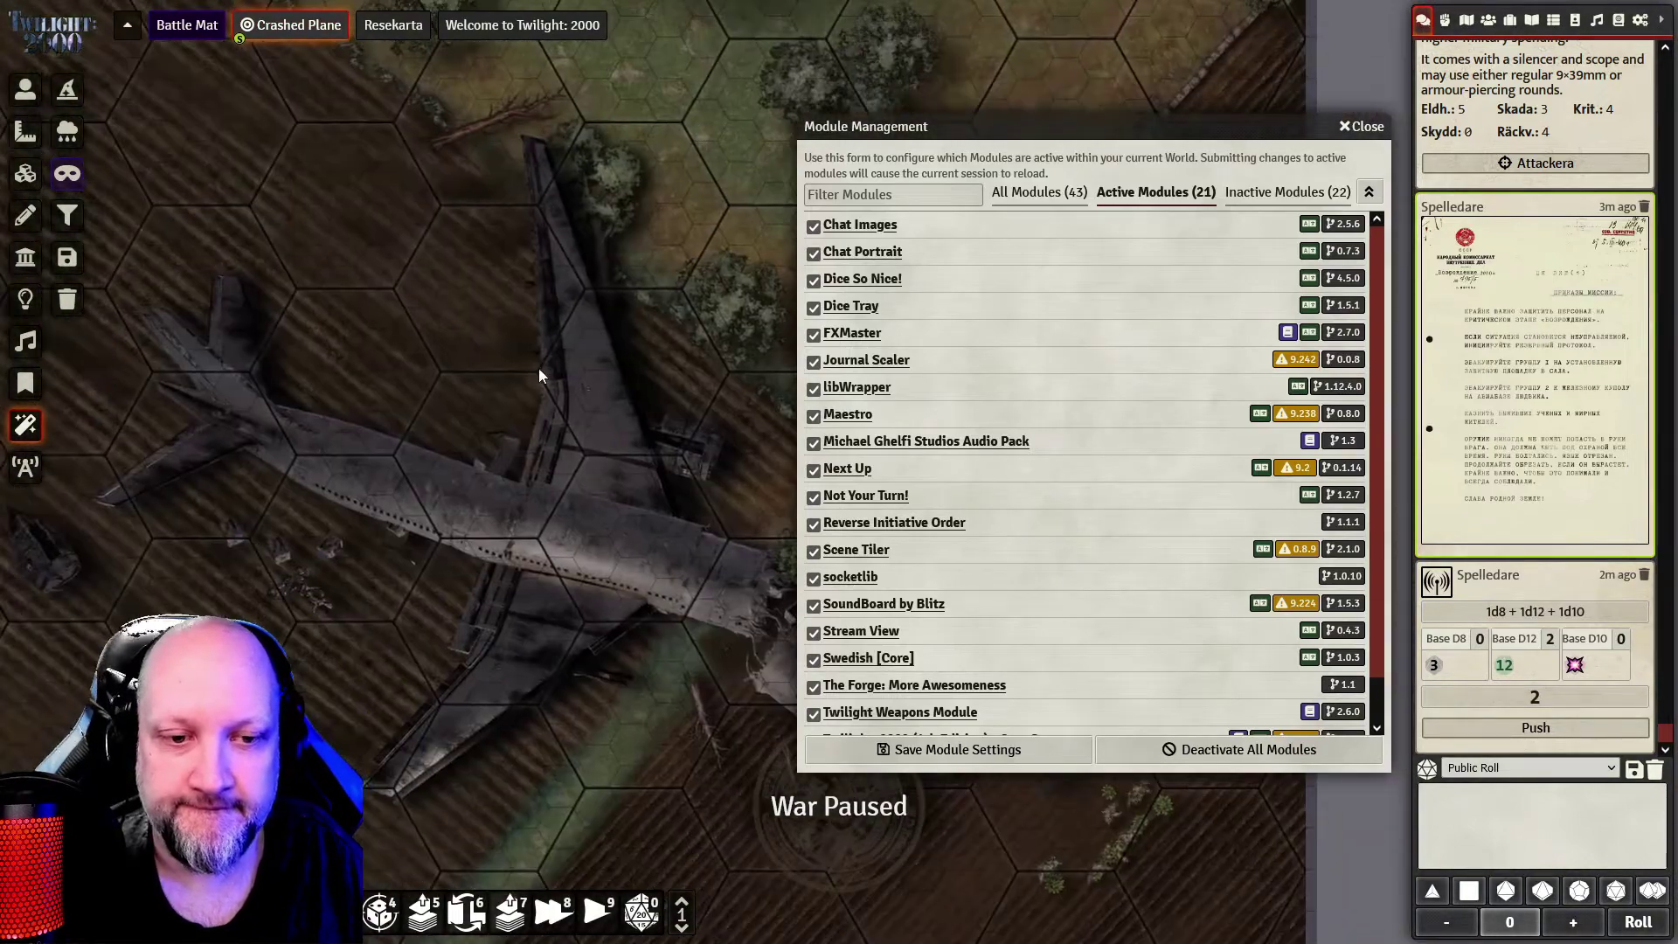
left_click_drag(538, 369, 423, 265)
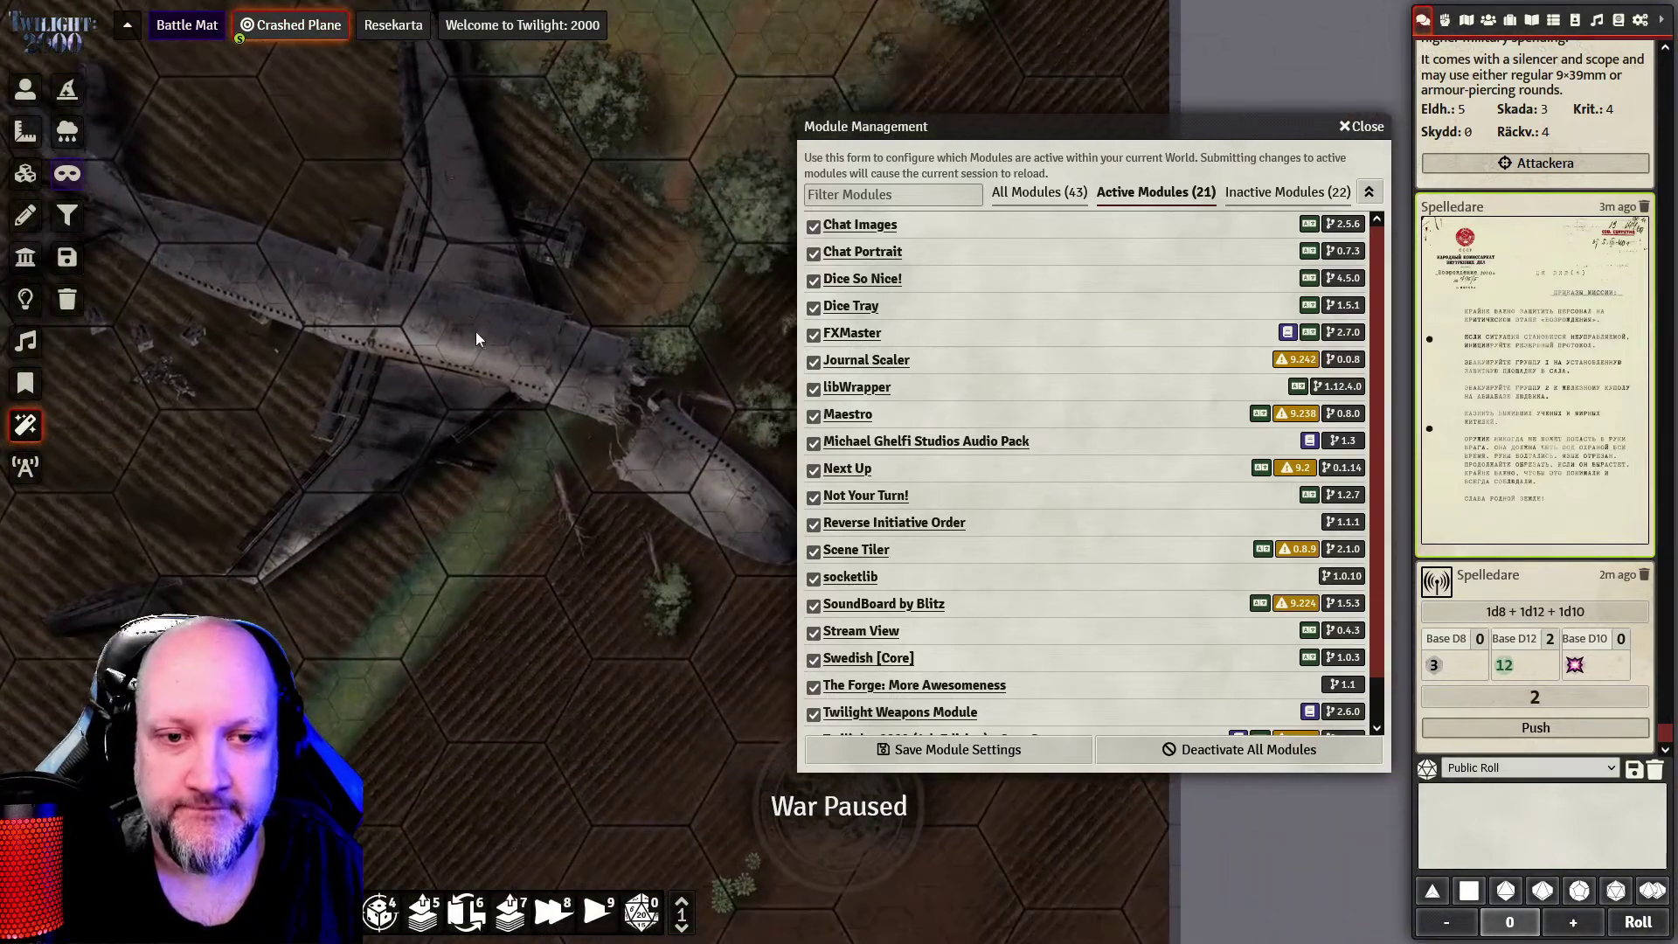
left_click_drag(521, 428, 349, 348)
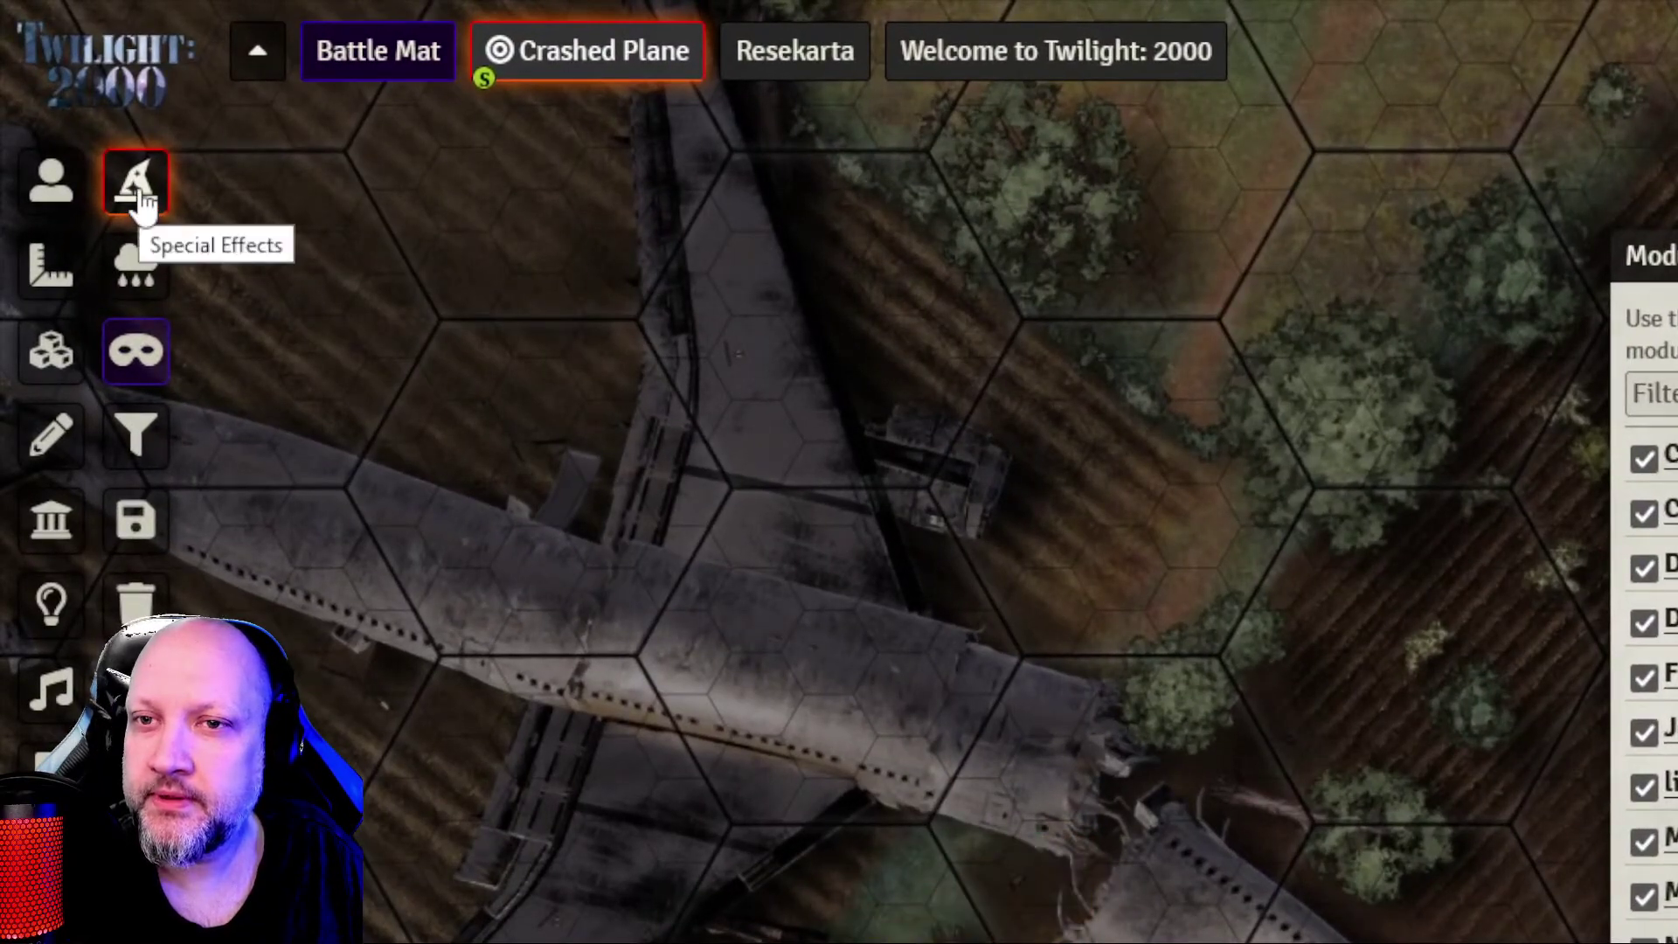
Browse the FXMaster folder in the Special Effects list, previewing effects like Red Fire Cone, then close it.
left_click(140, 200)
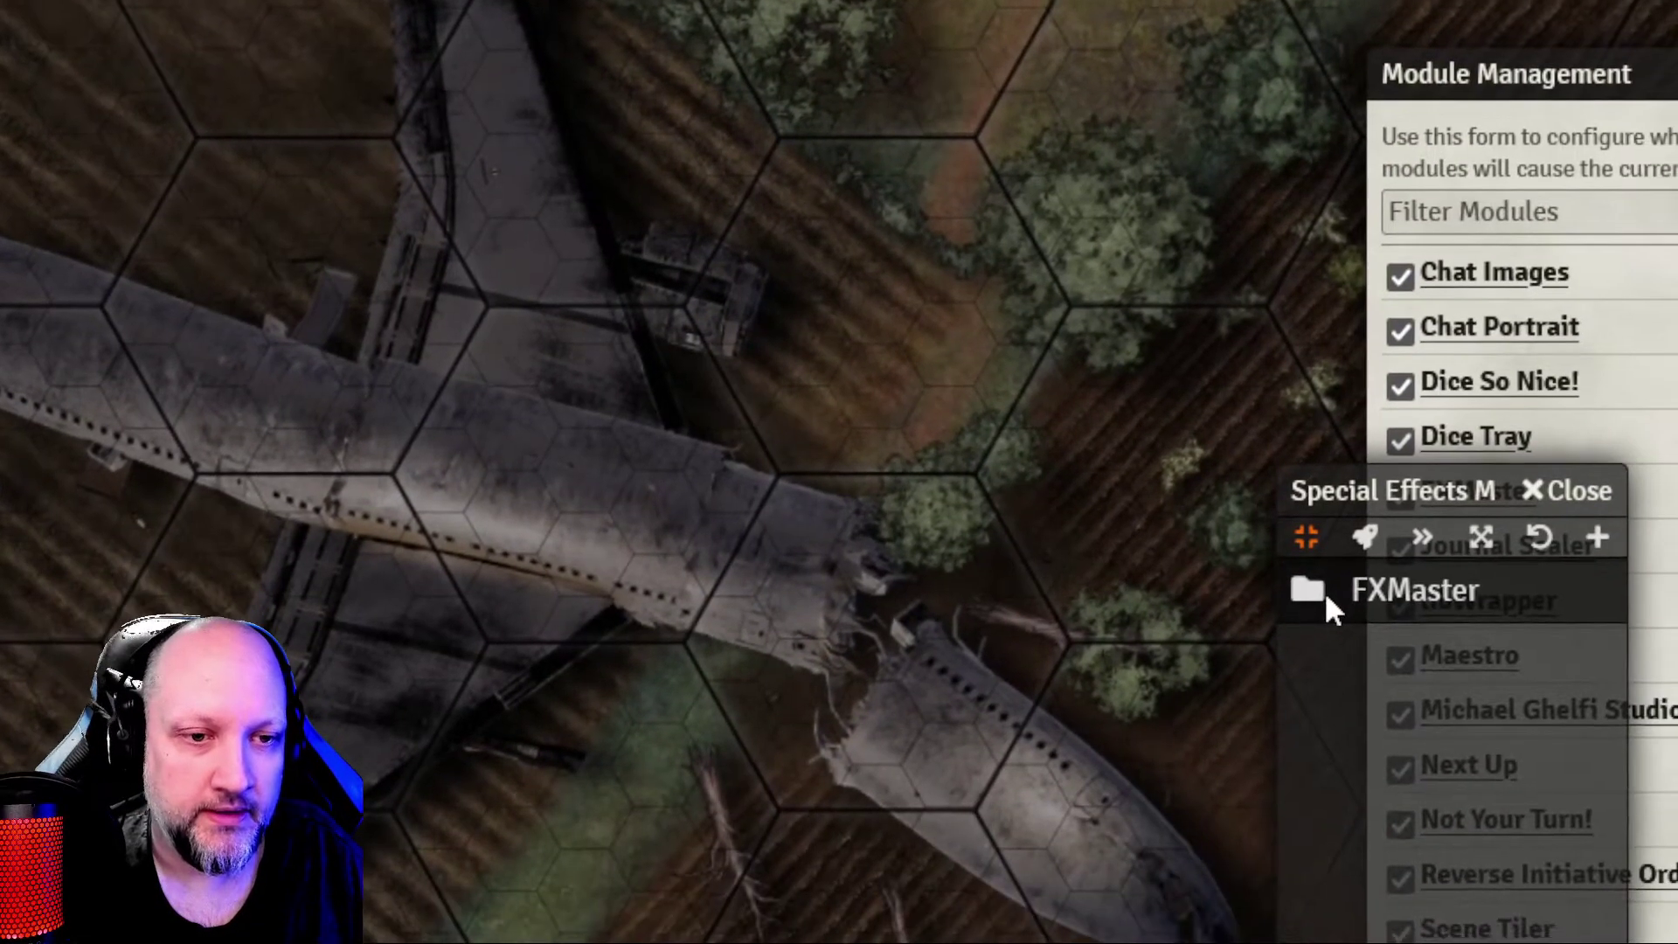
left_click(1324, 591)
scroll(1328, 664, "down", 2)
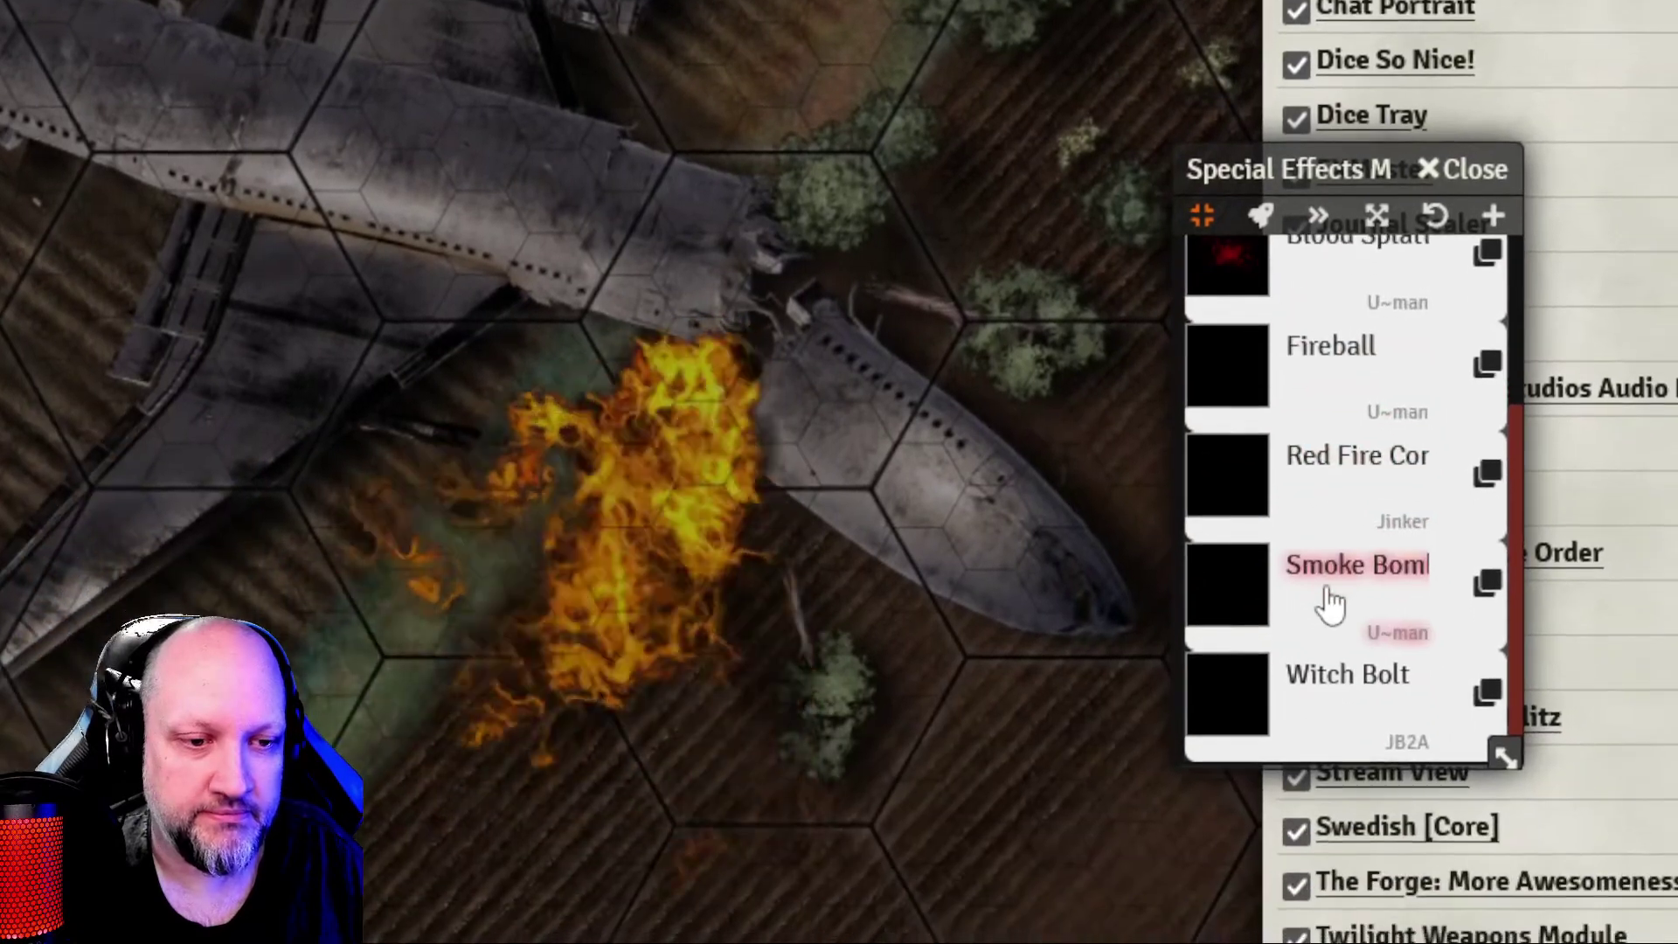
scroll(1328, 603, "up", 3)
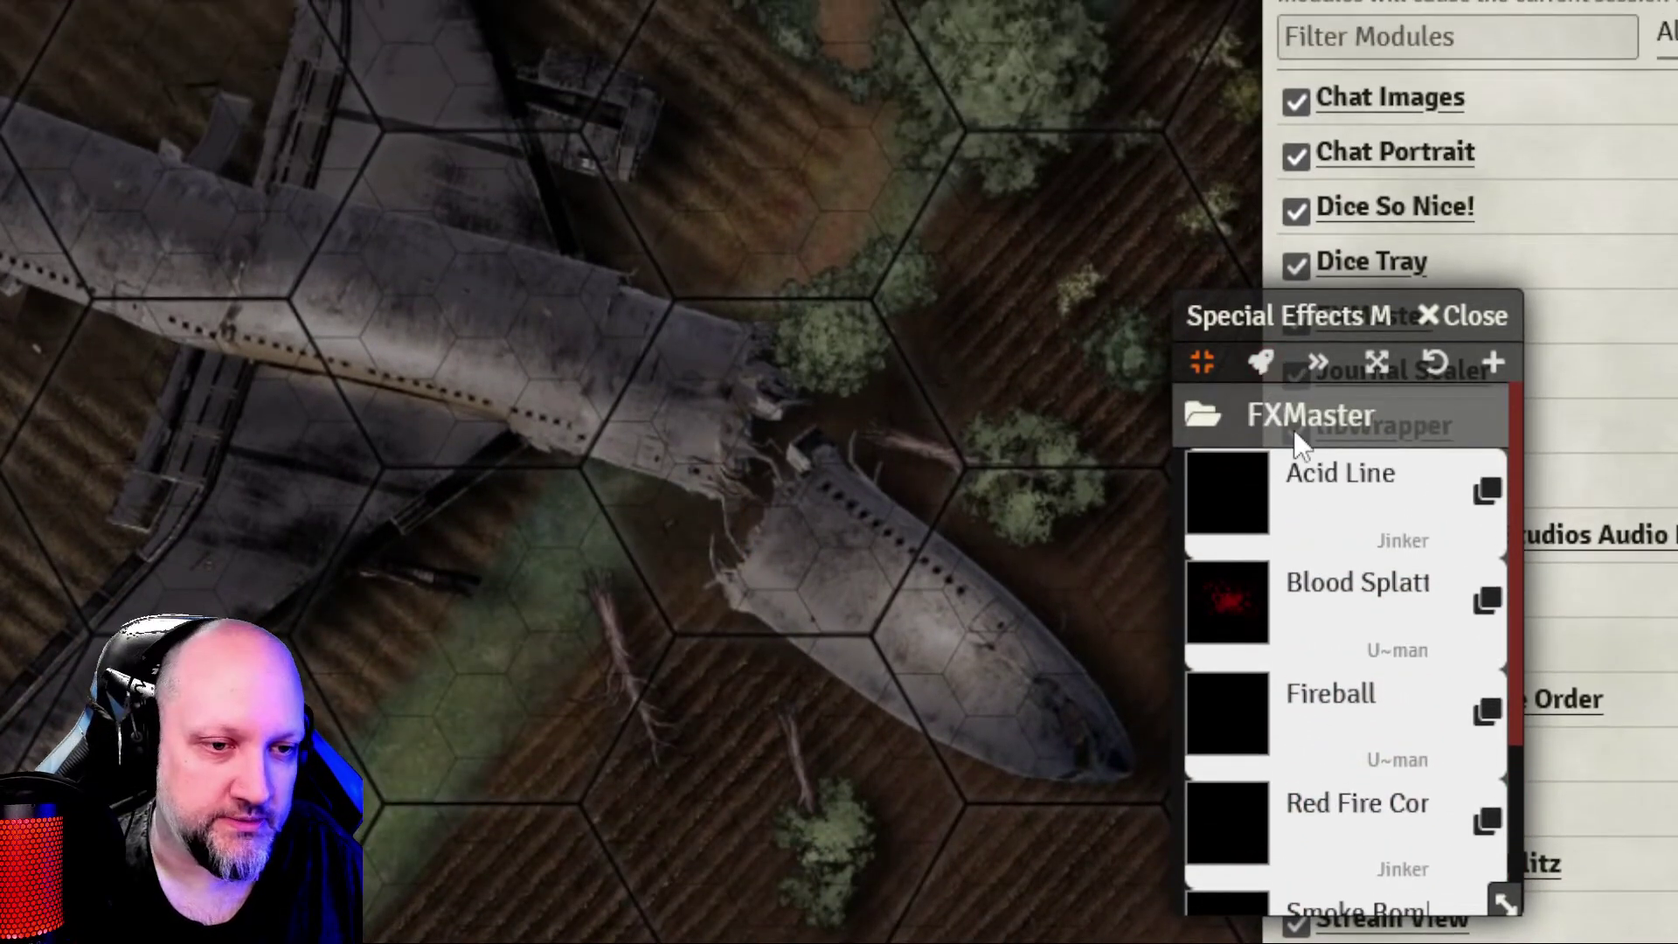
scroll(1311, 524, "down", 2)
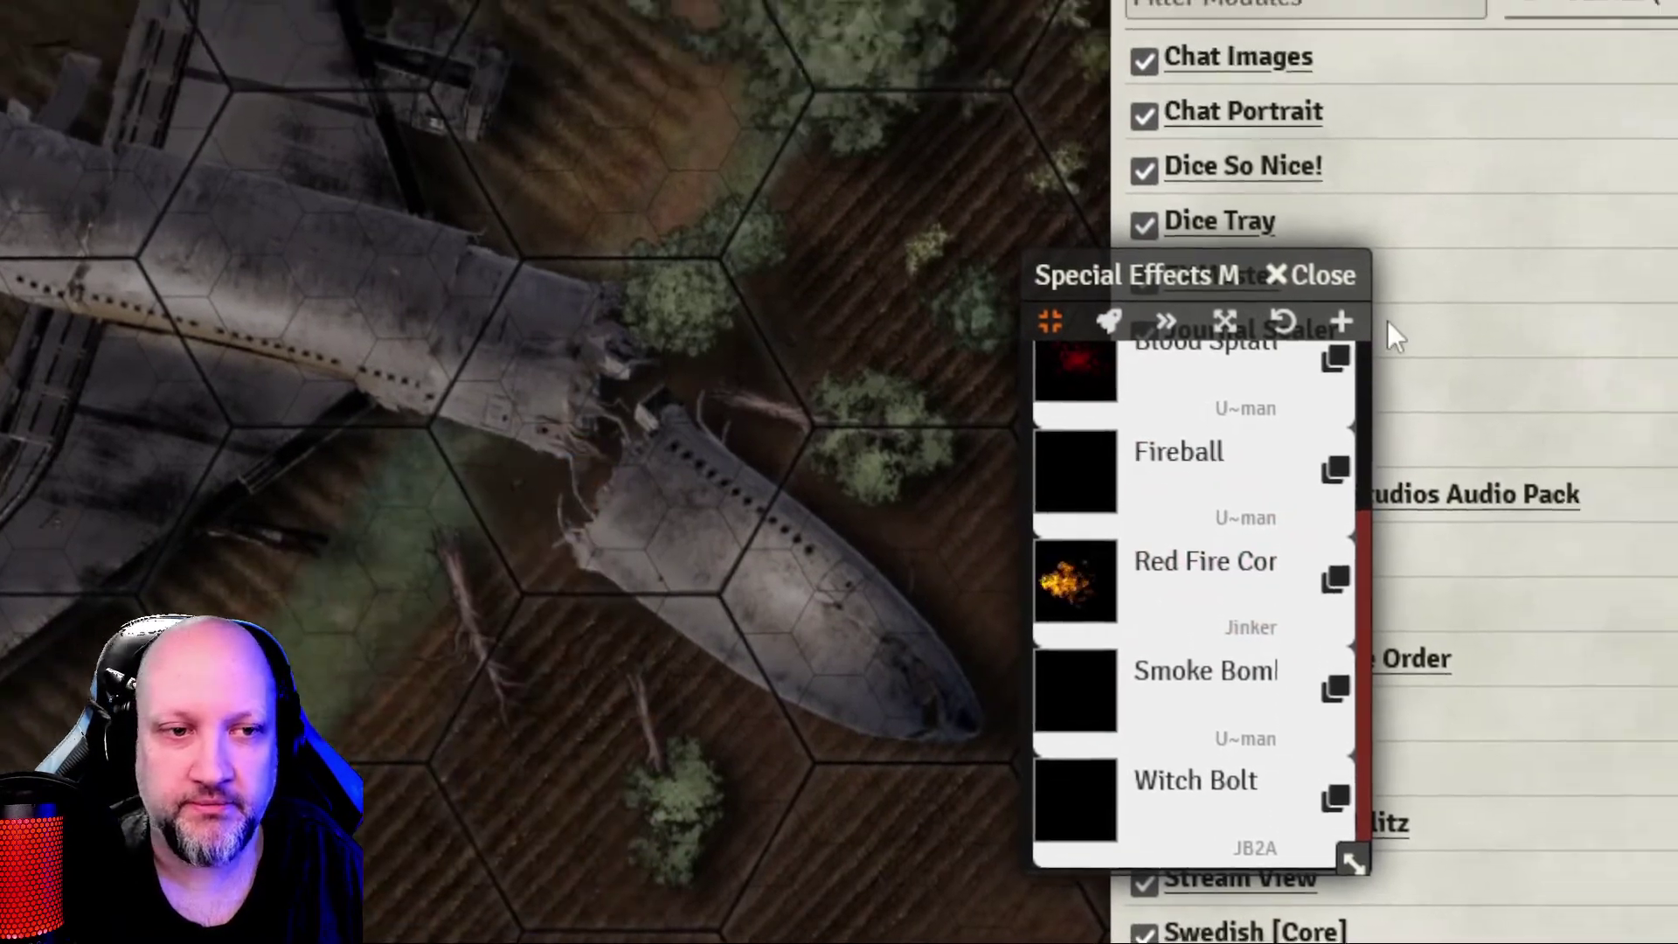
left_click(1315, 275)
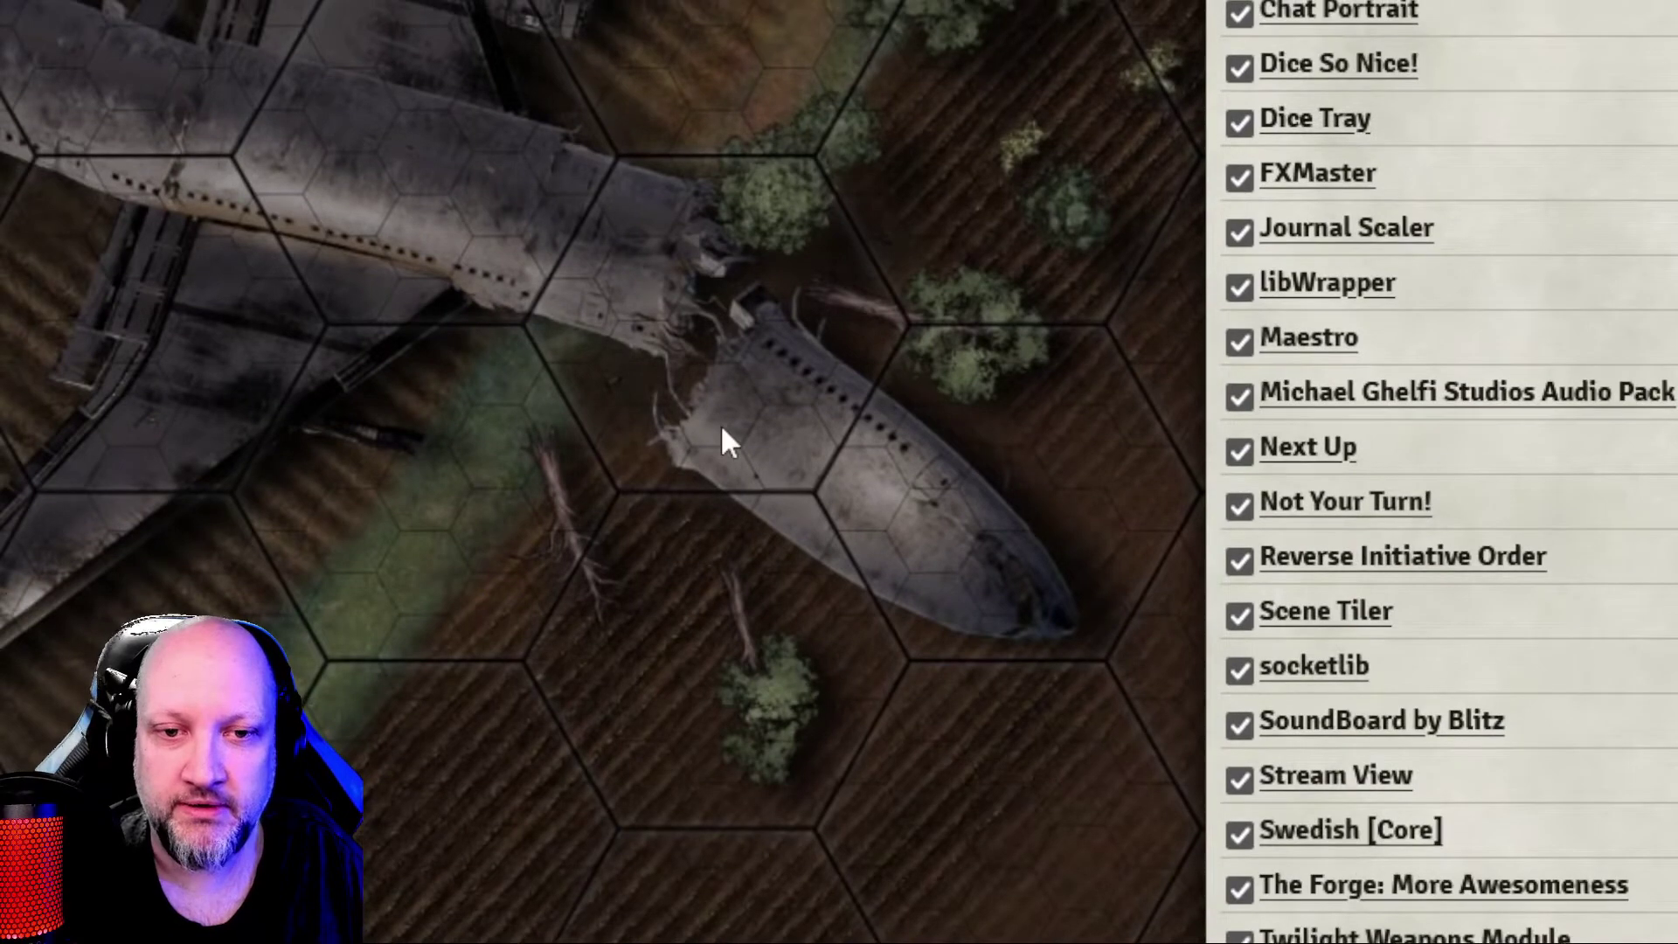
Cast a fire cone onto the map, then open the Order Of Battle handout from the Handouts journal folder.
left_click(705, 407)
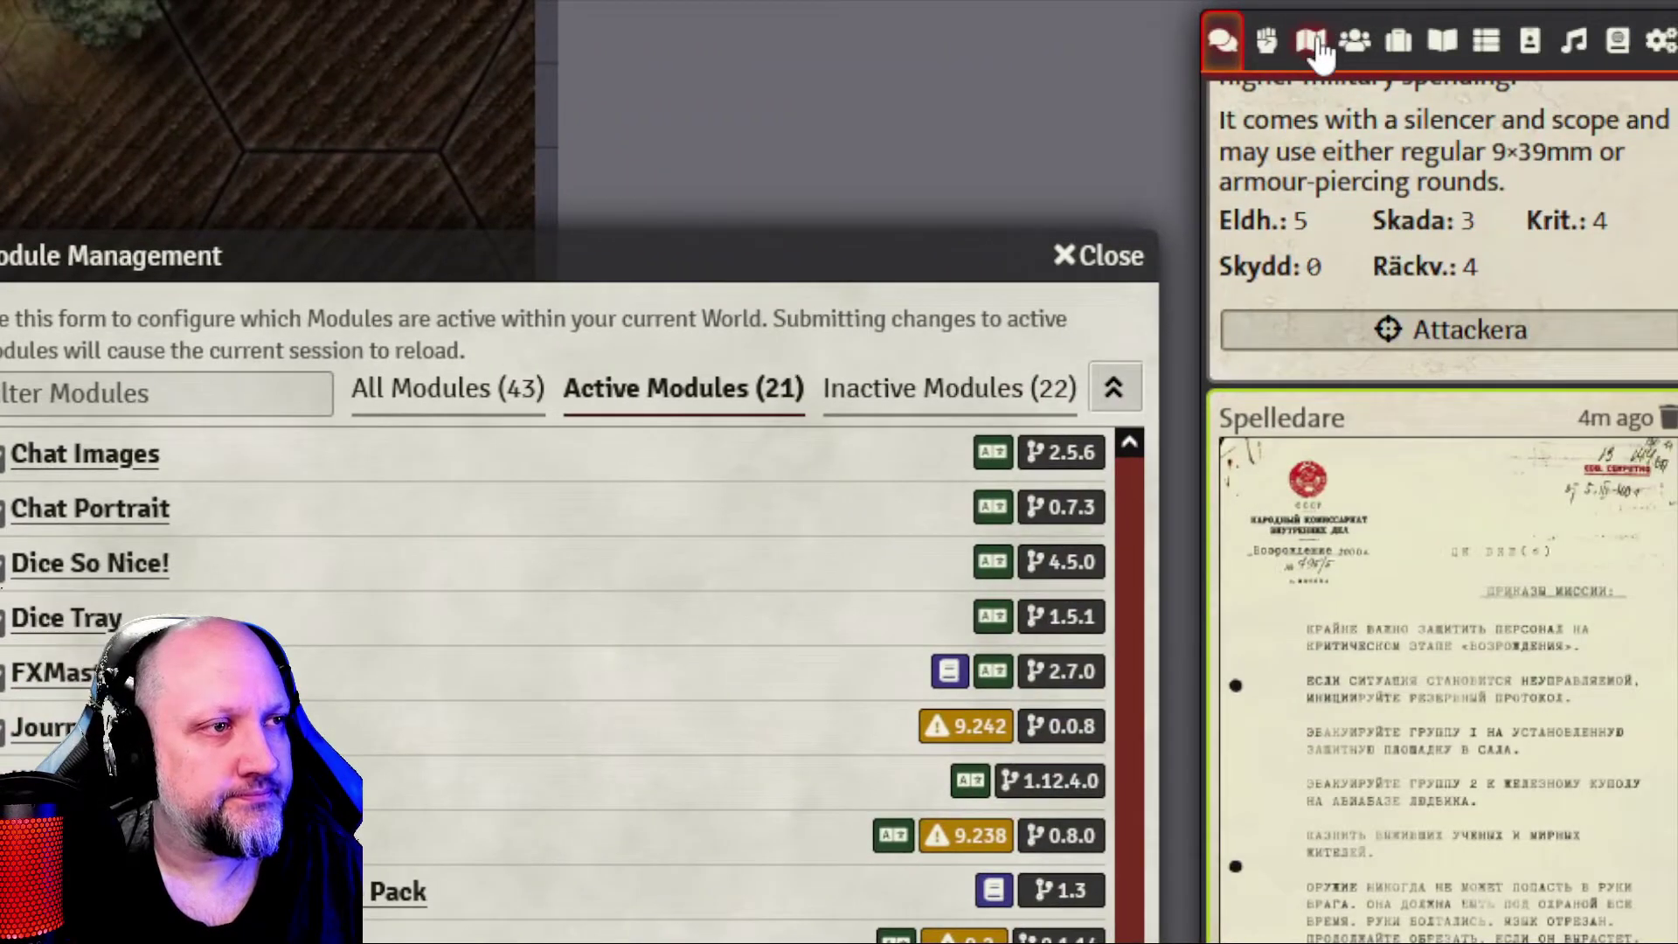
left_click(1320, 53)
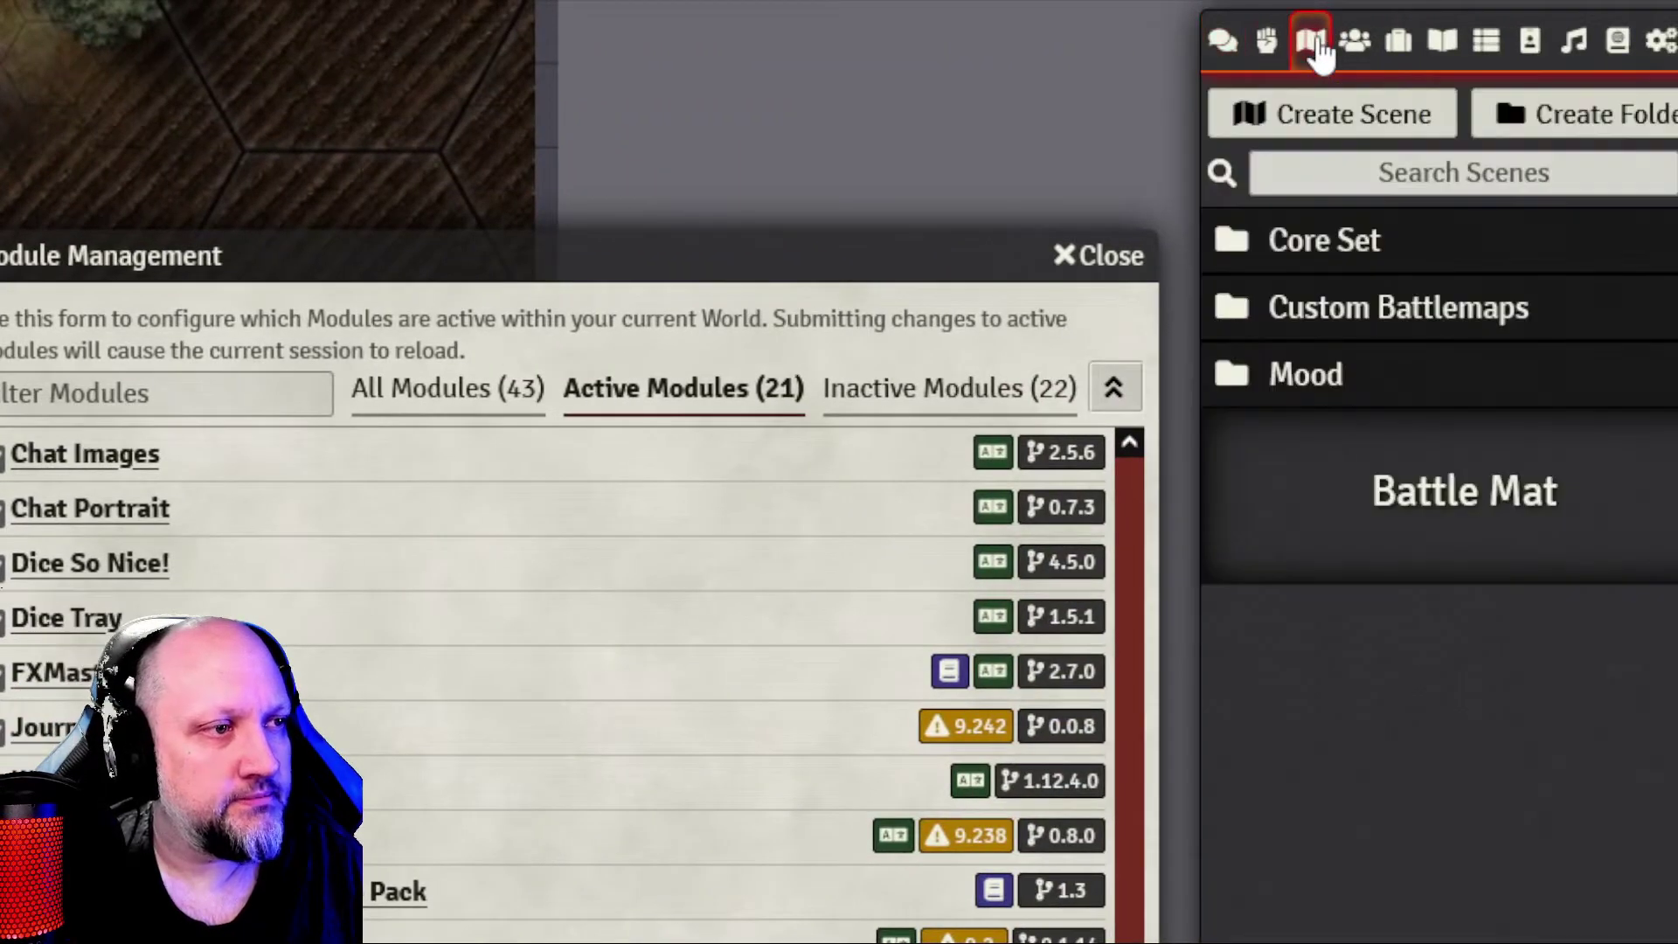
left_click(1381, 42)
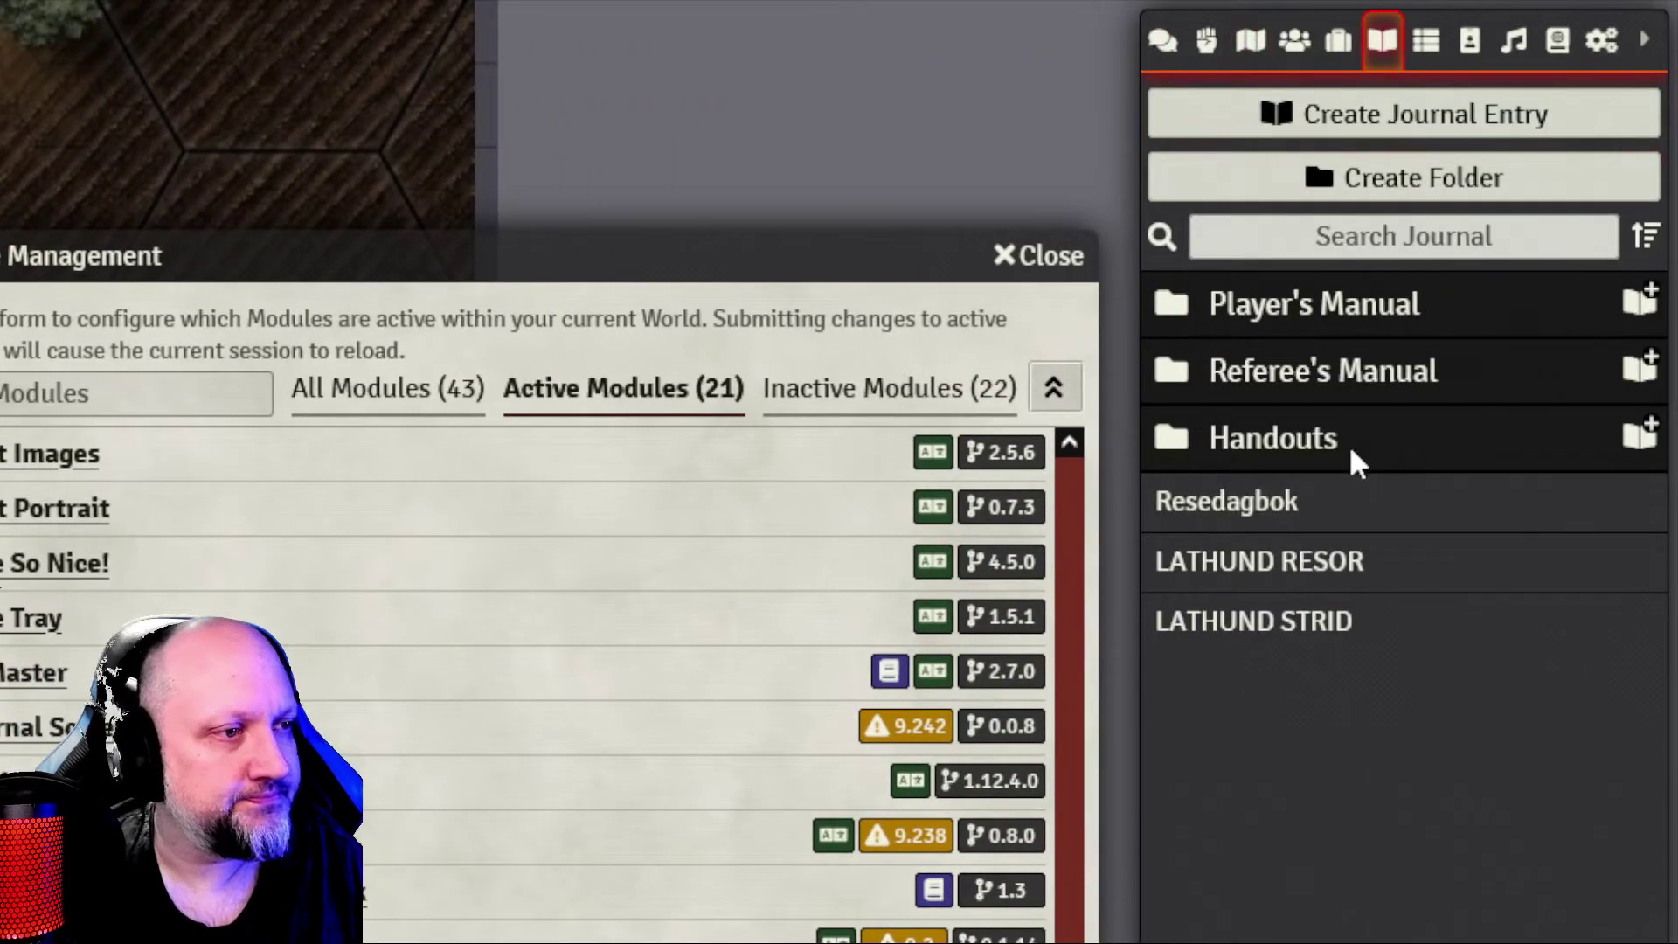
left_click(1298, 434)
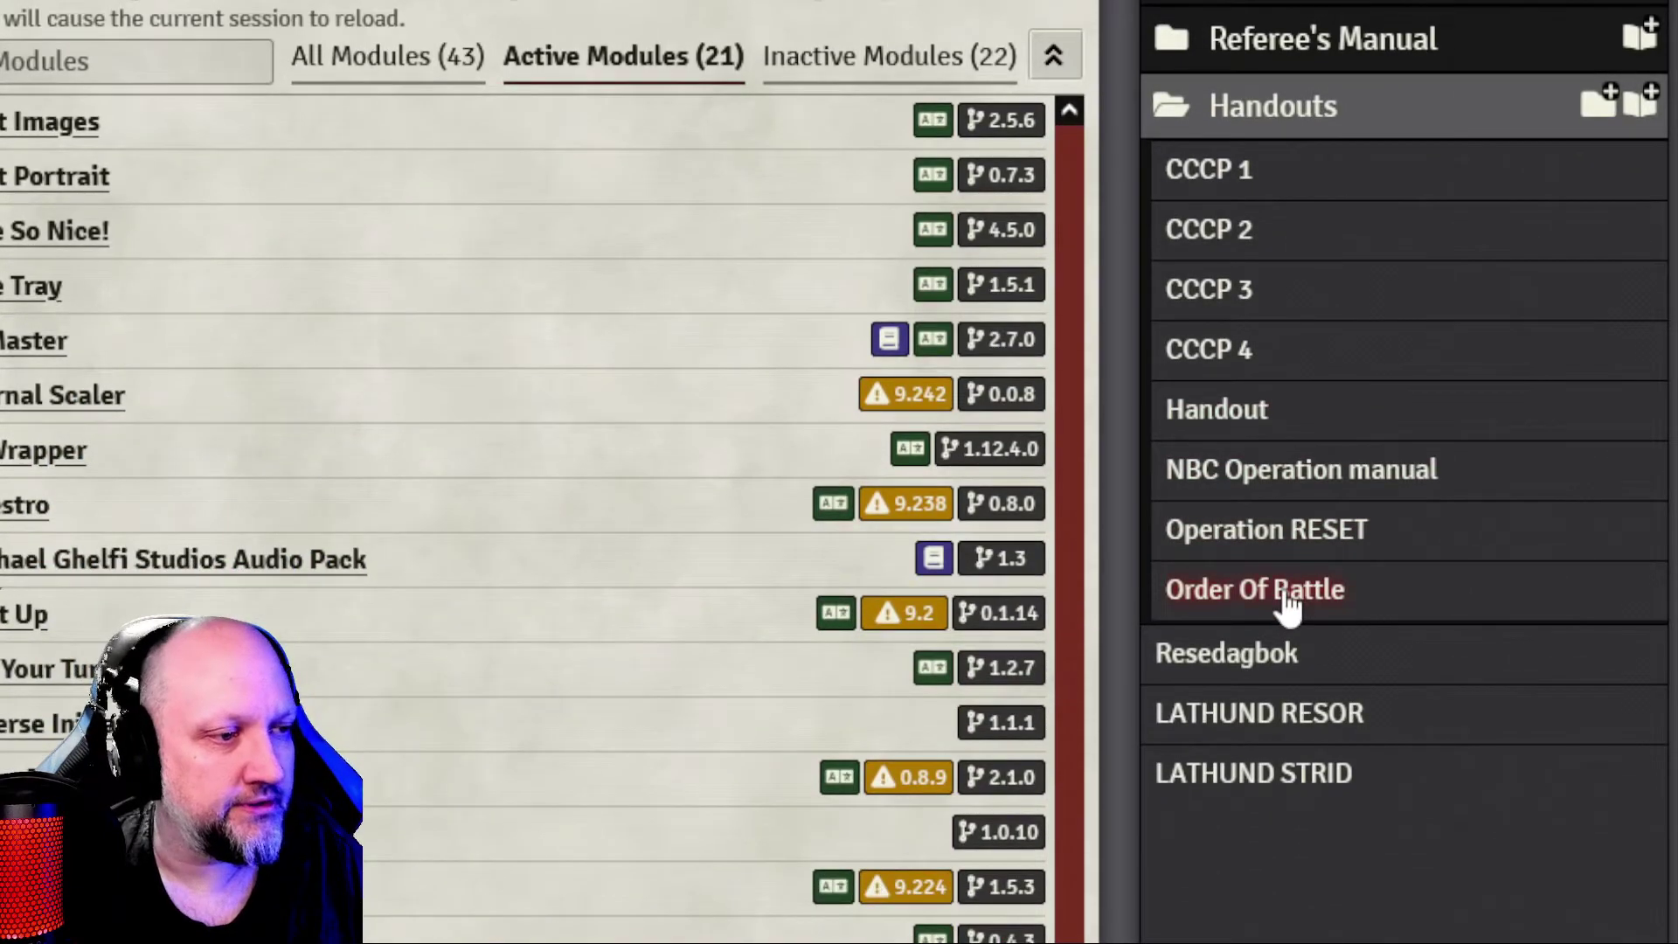
left_click(1287, 602)
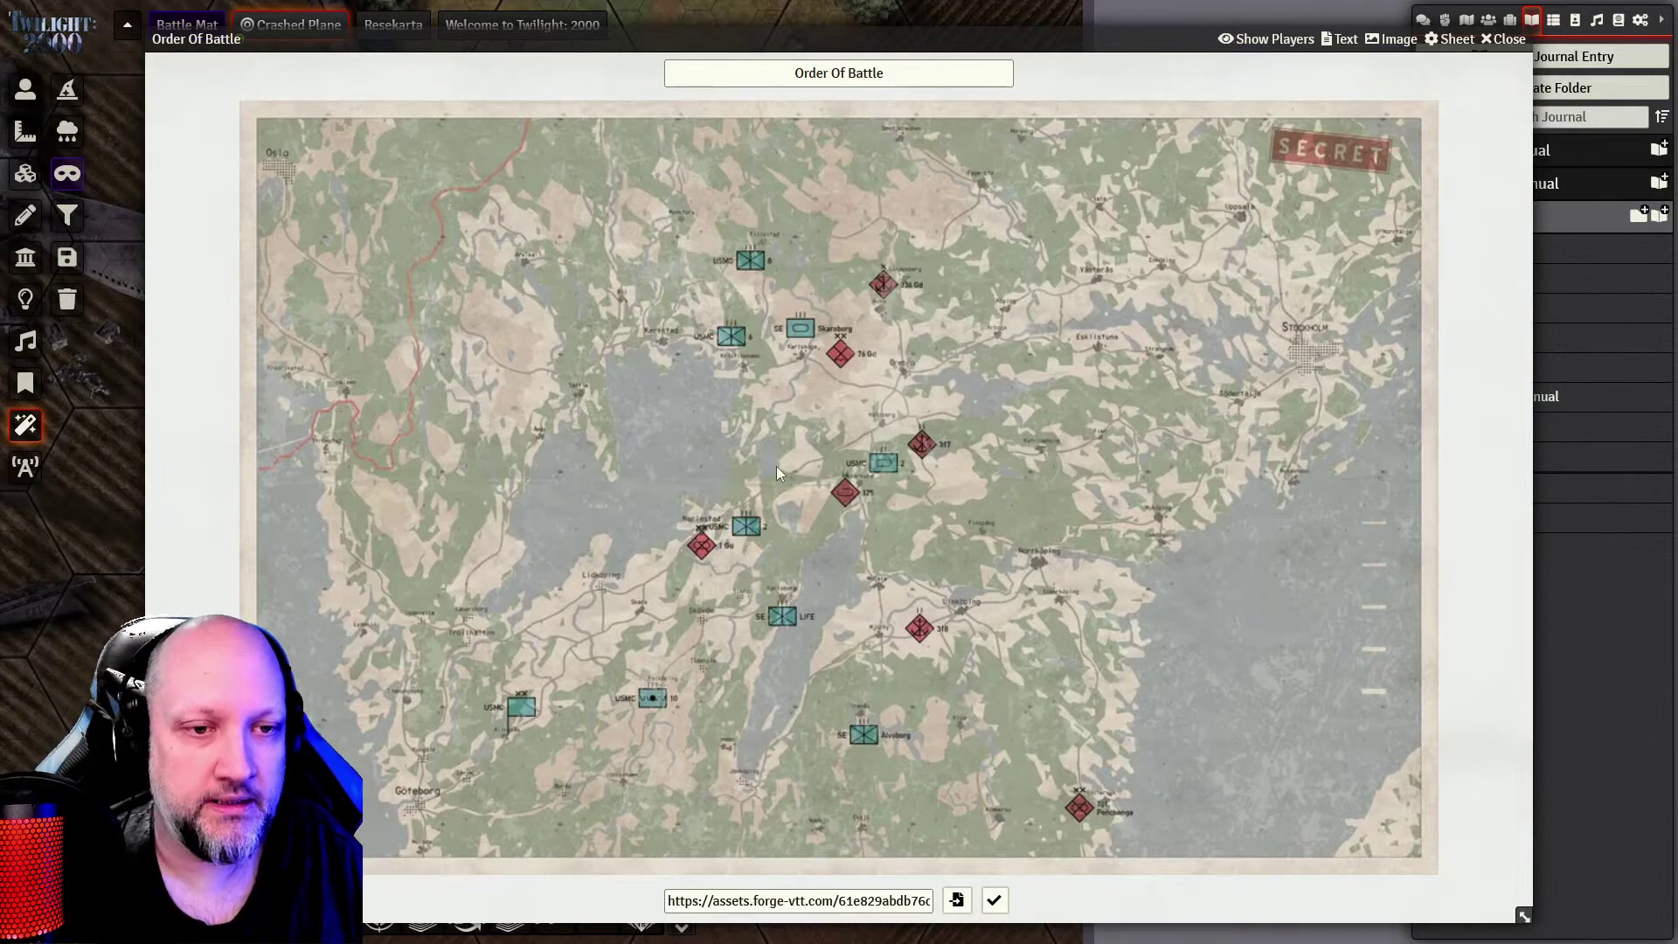
Zoom in and out on the Order Of Battle map of Sweden to inspect the unit counters.
scroll(780, 462, "up", 3)
scroll(757, 468, "down", 5)
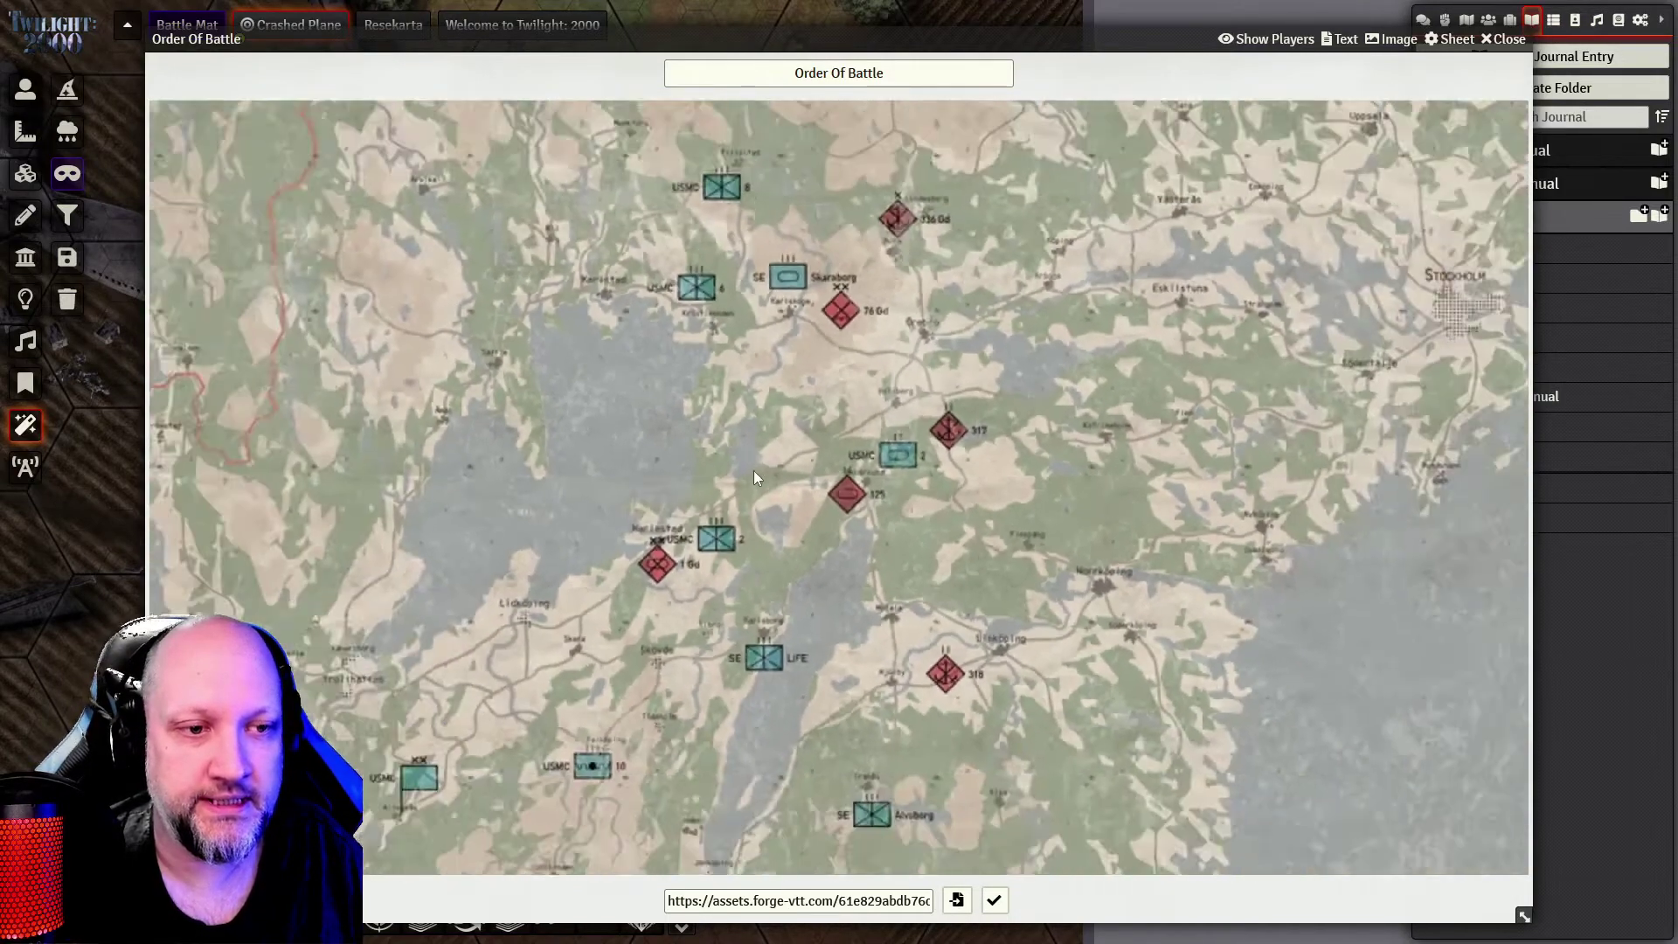
scroll(752, 469, "up", 3)
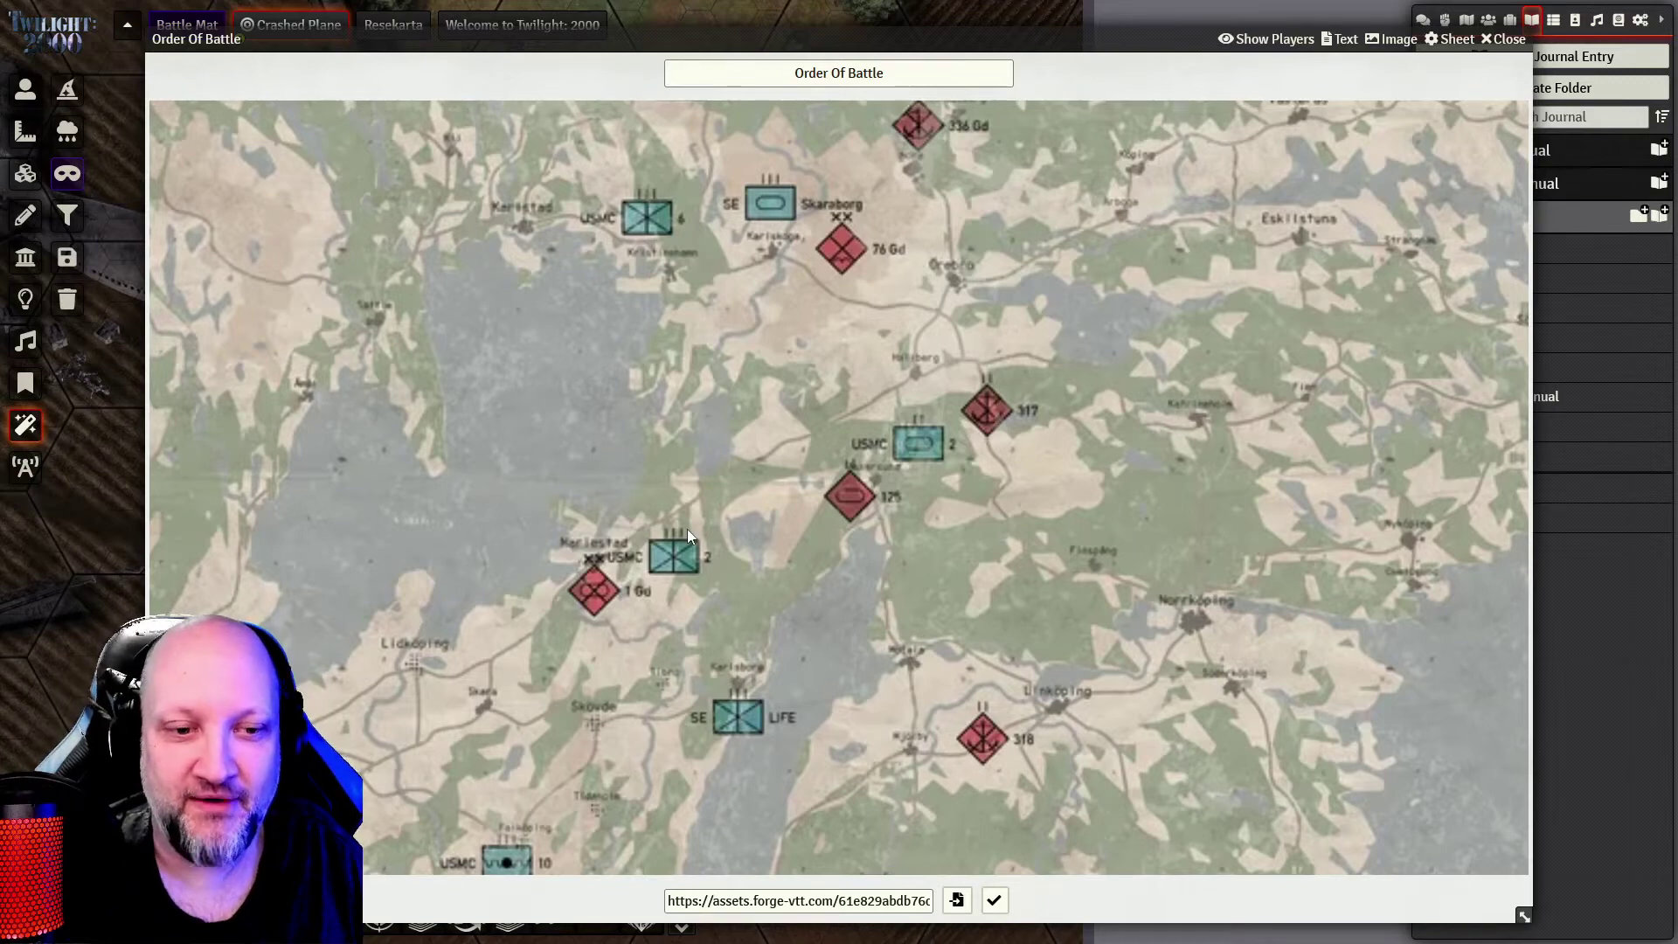
scroll(699, 523, "down", 4)
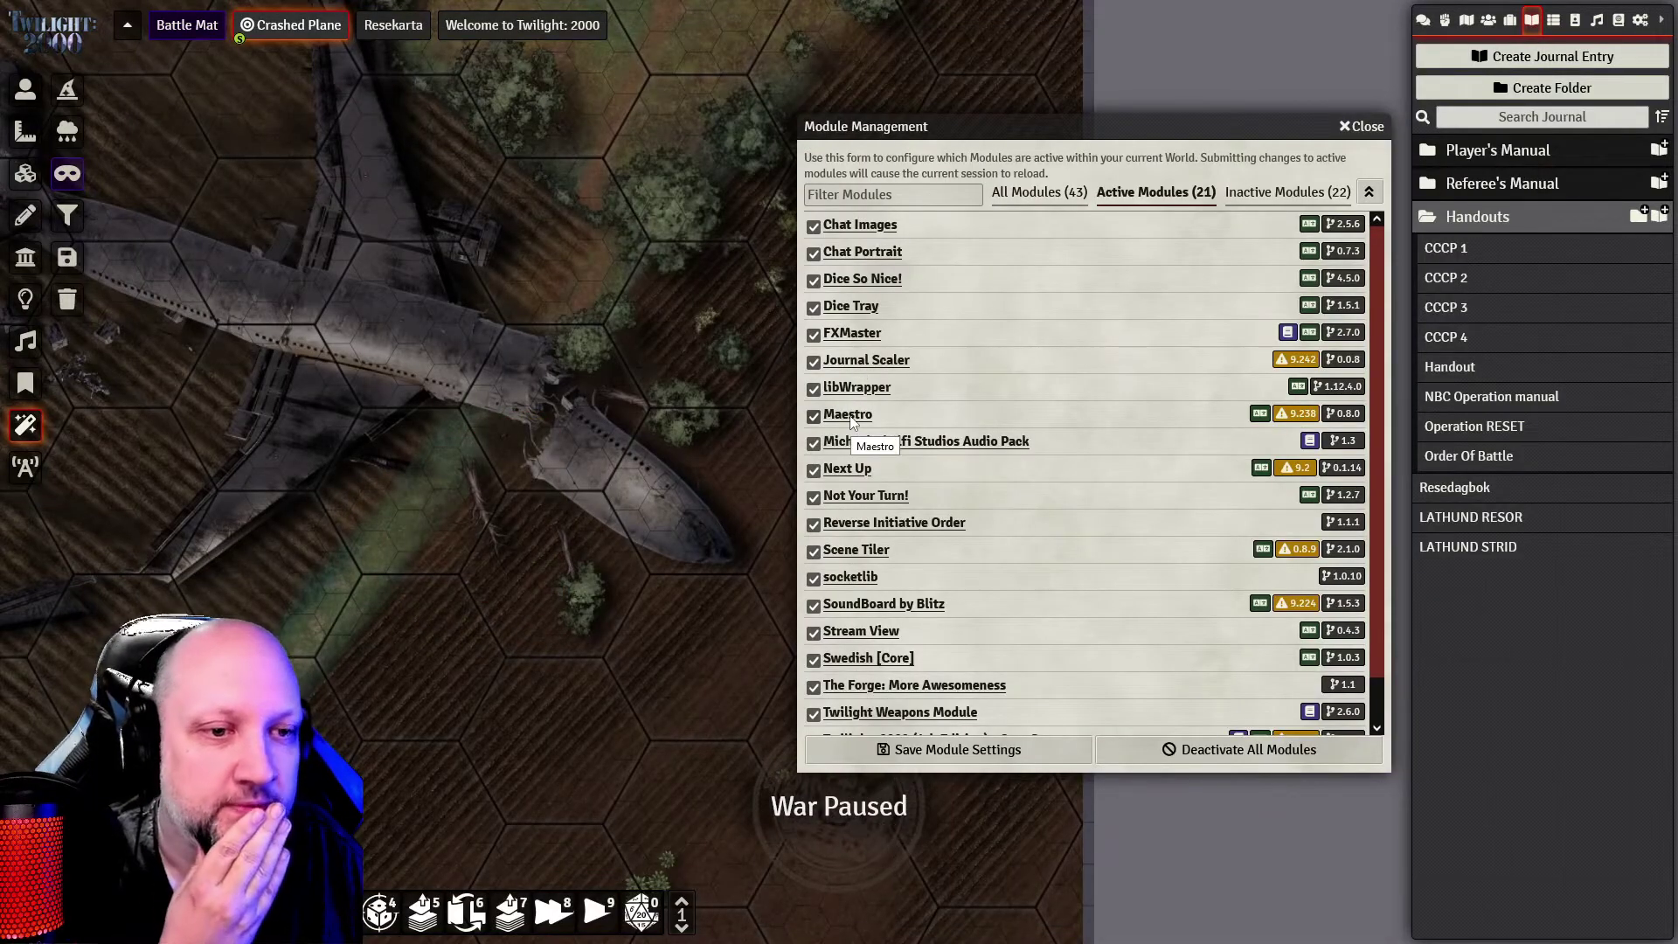
Open the Air Force lieutenant's sheet on the Gear tab and roll an AK-9 attack.
left_click(1488, 19)
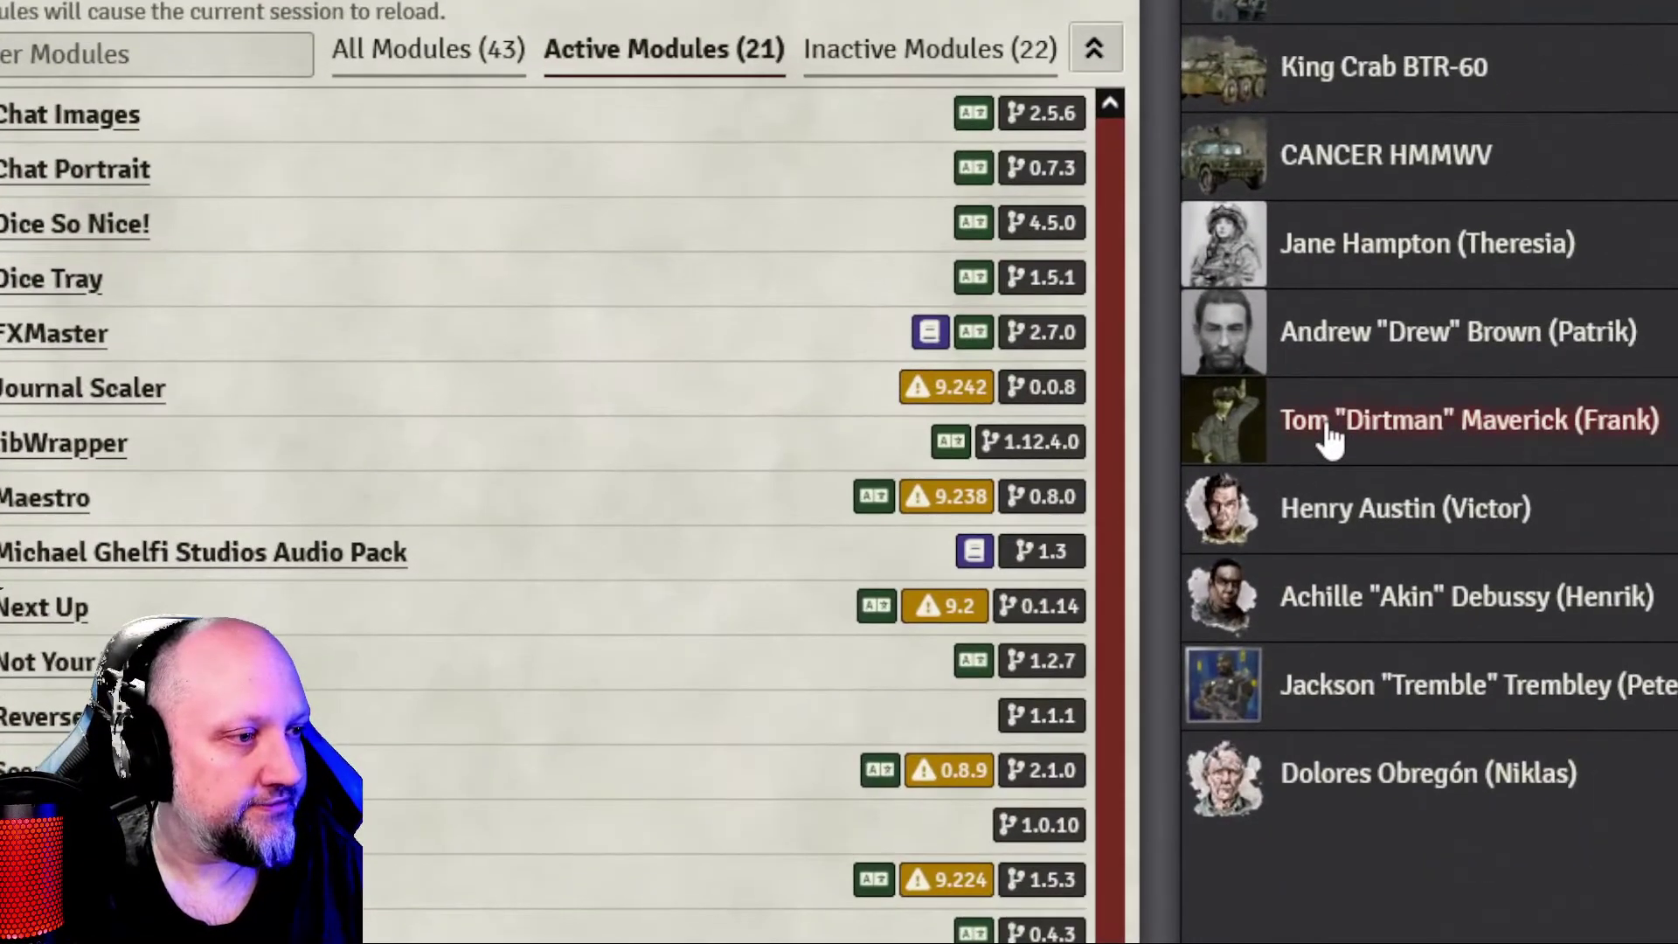
left_click(1330, 437)
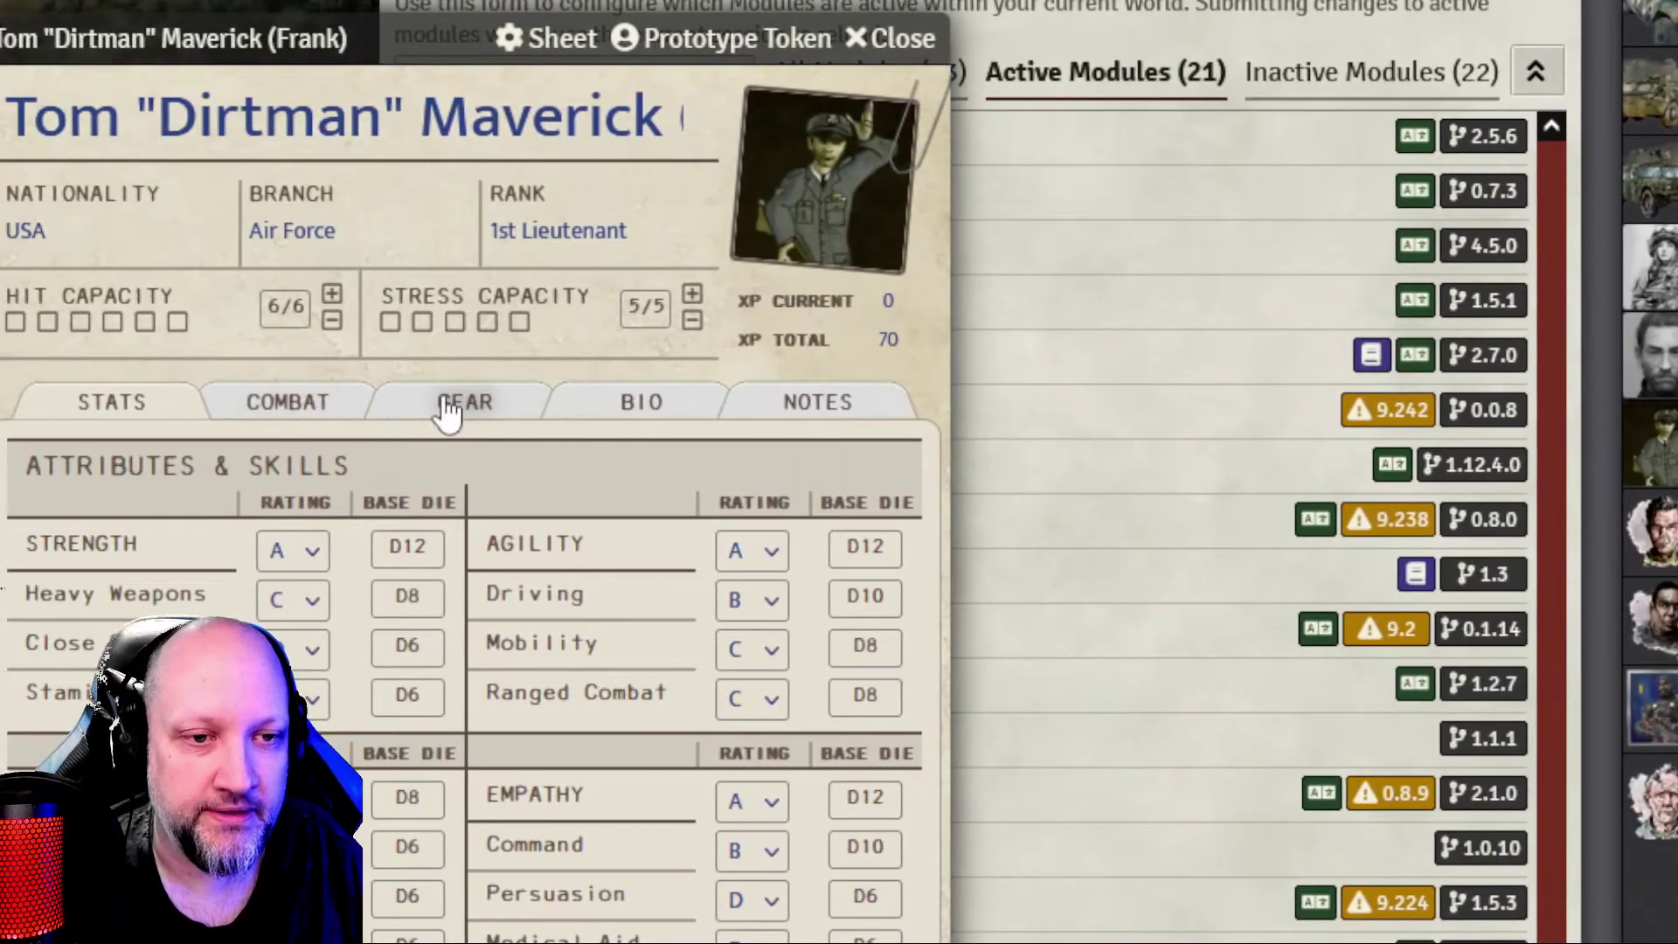
left_click(447, 404)
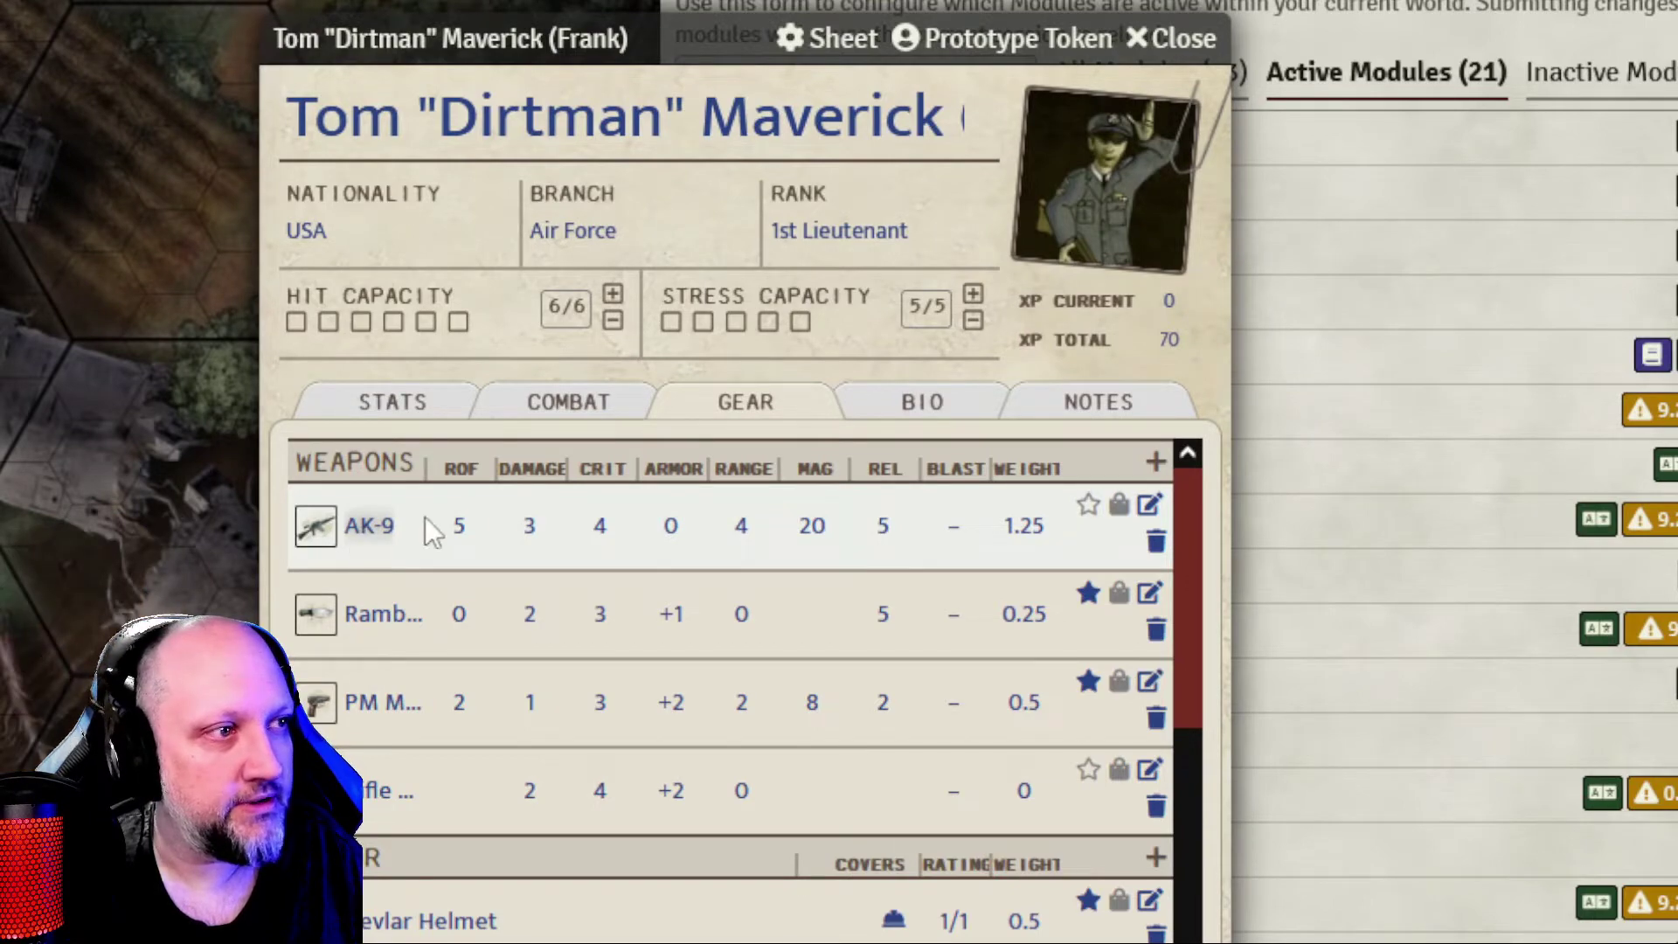
left_click(384, 538)
left_click(1321, 42)
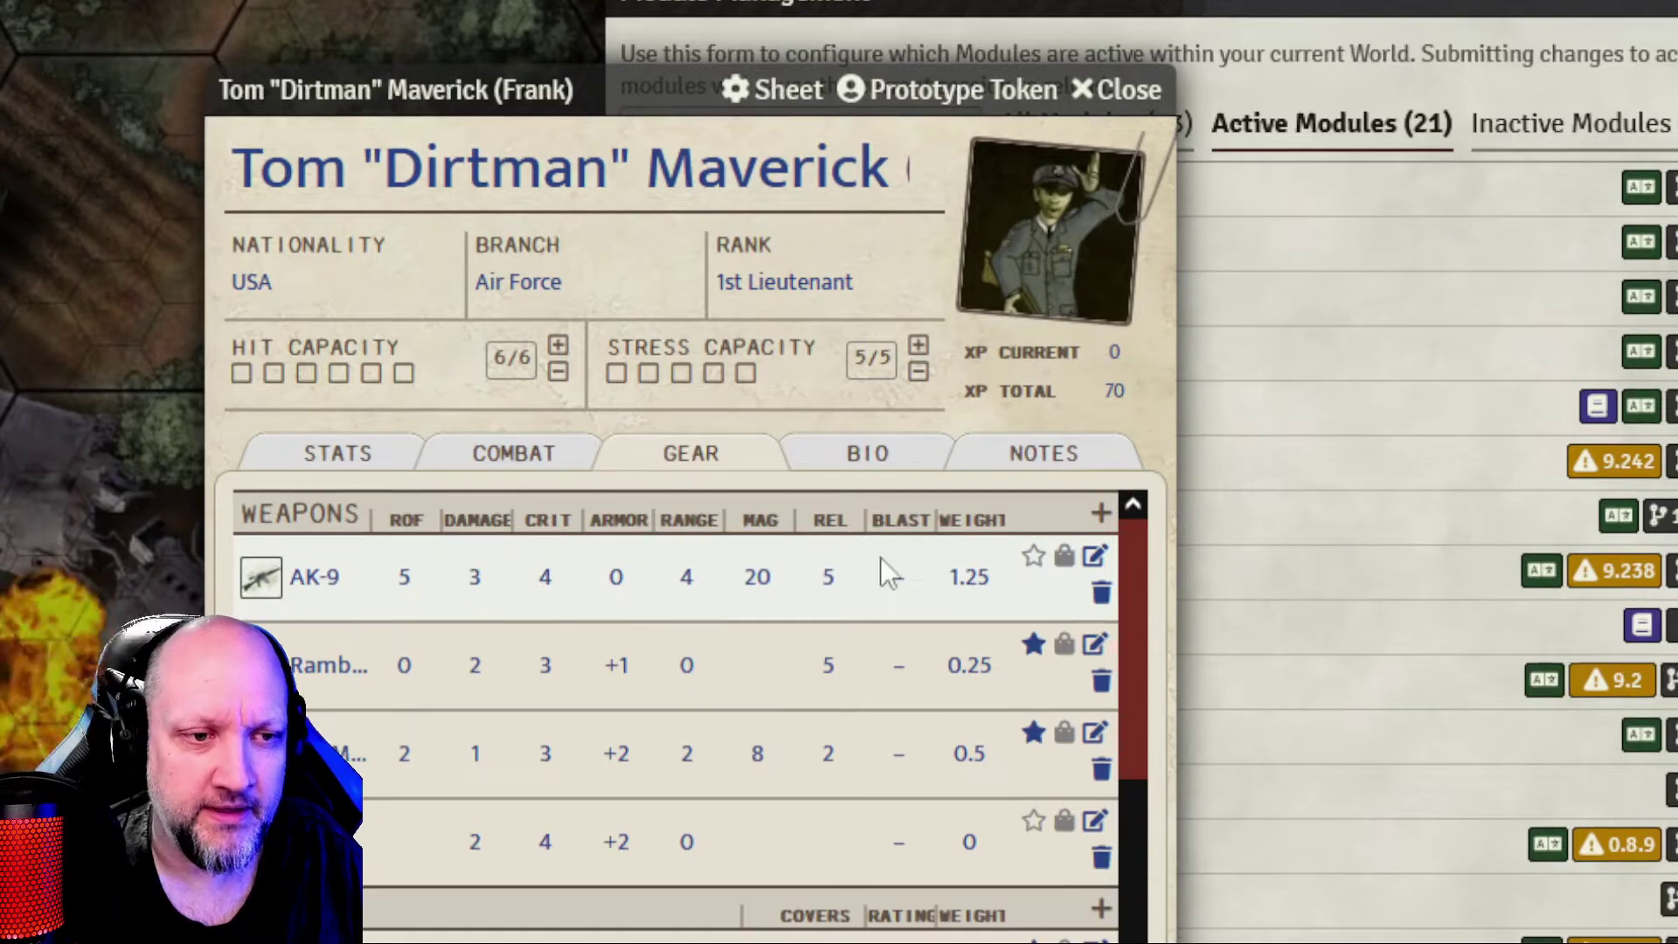
Confirm the AK-9's Item Track is ak74 from the Weapon sounds playlist.
left_click(1094, 564)
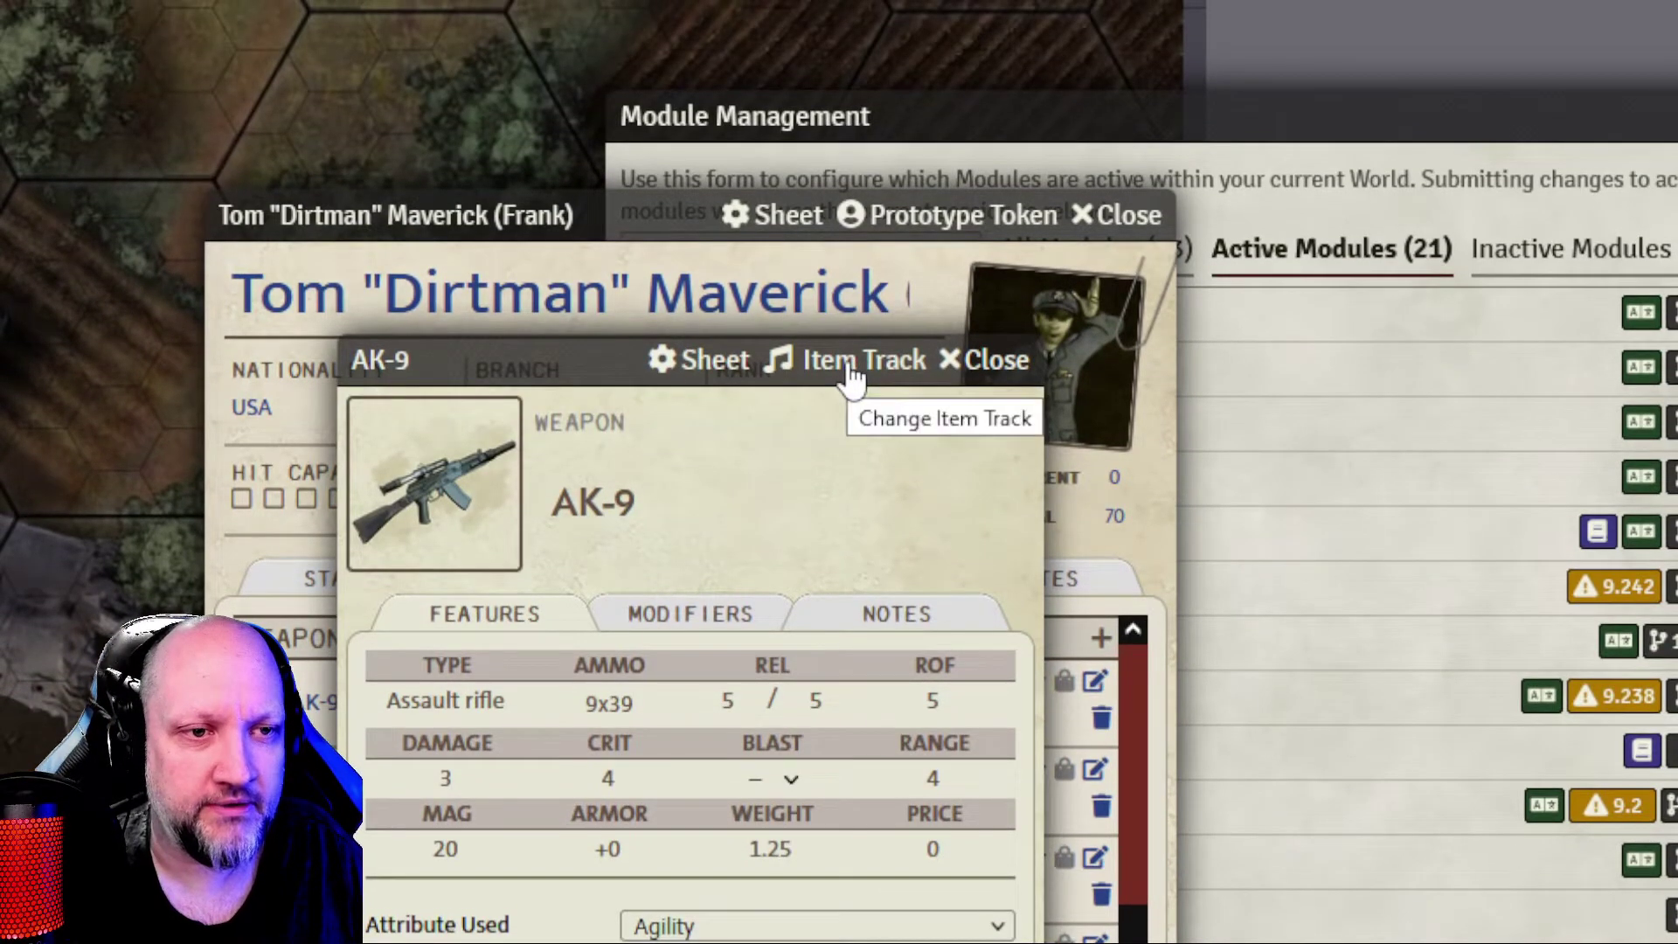
left_click(852, 376)
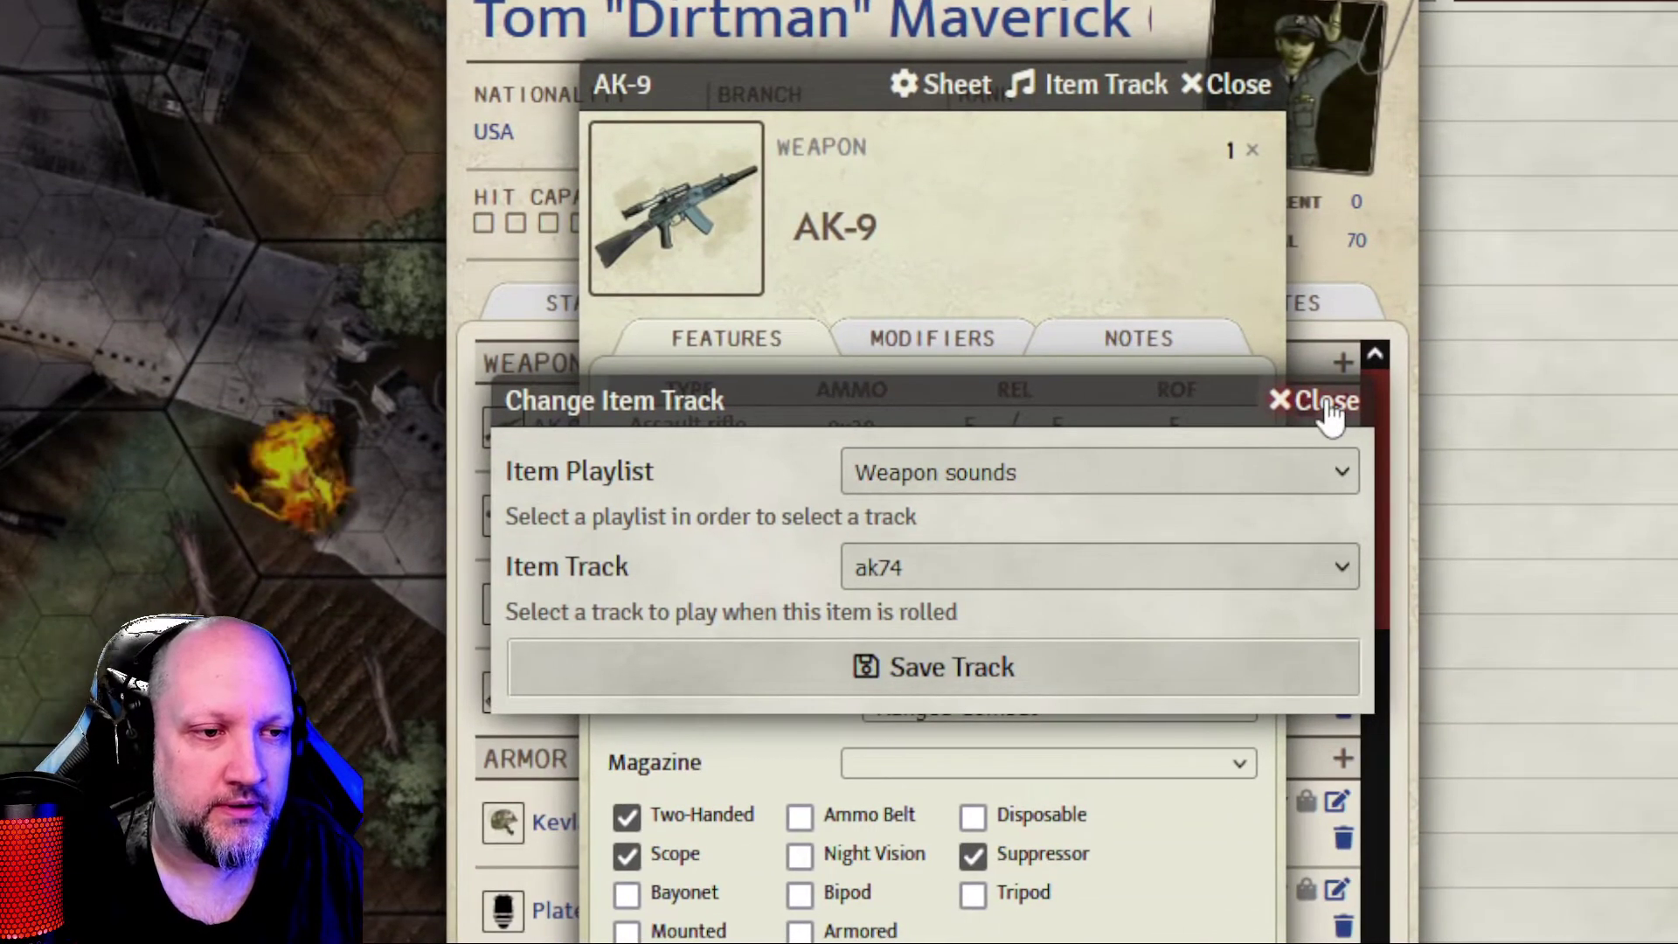
left_click(1322, 400)
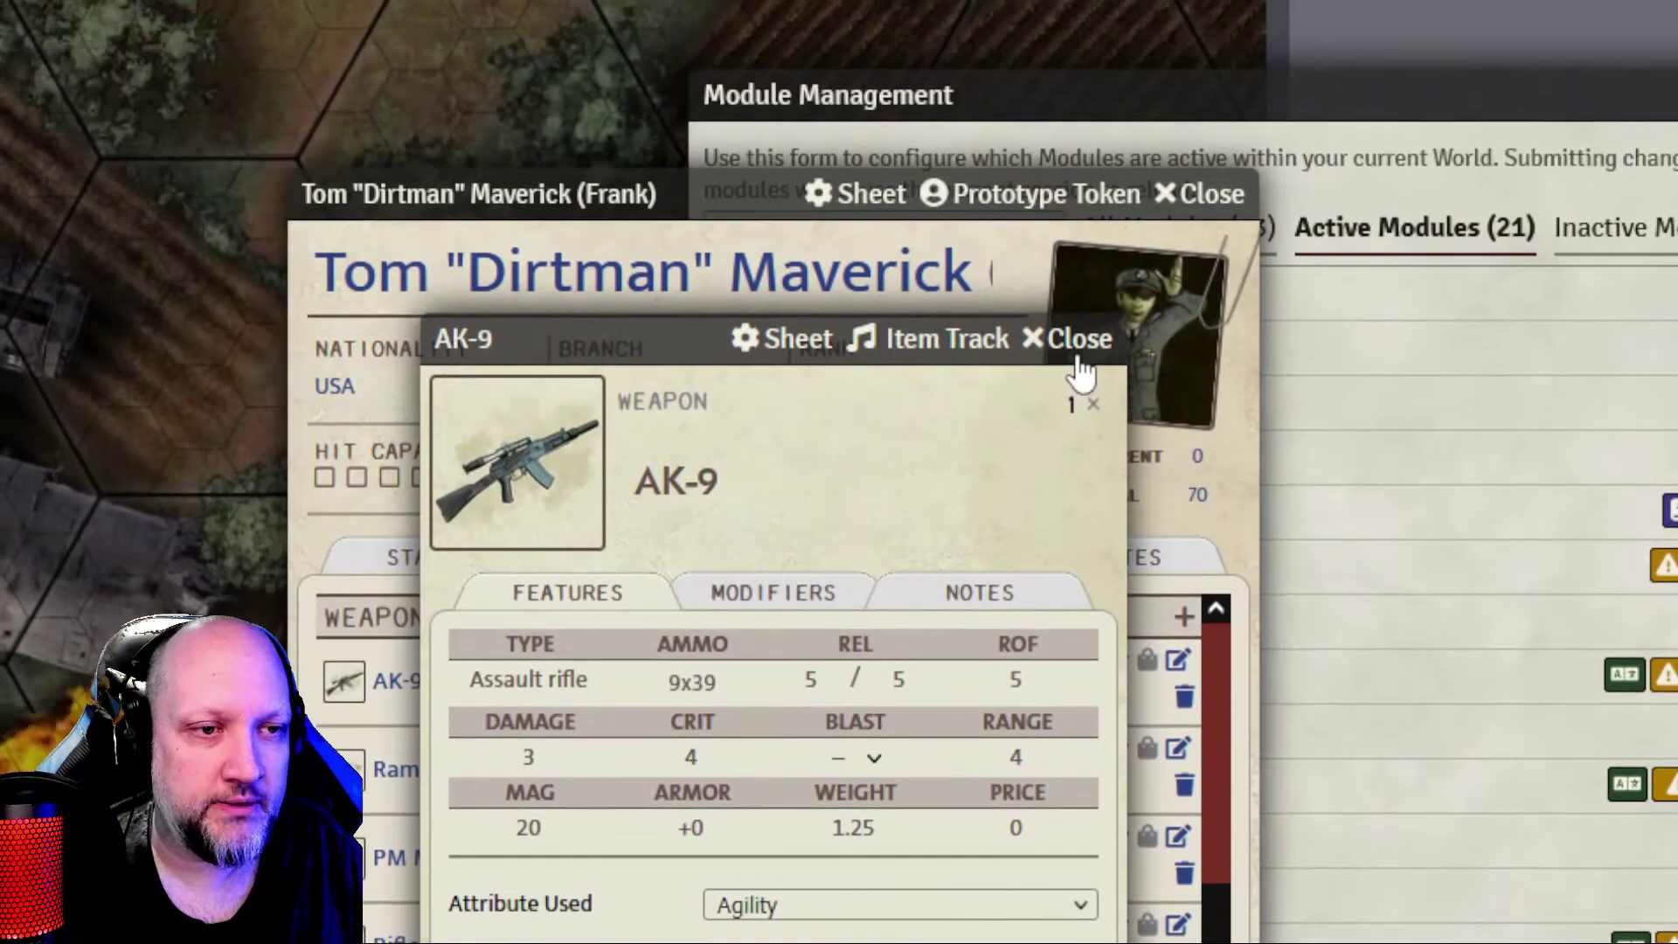
left_click(1078, 345)
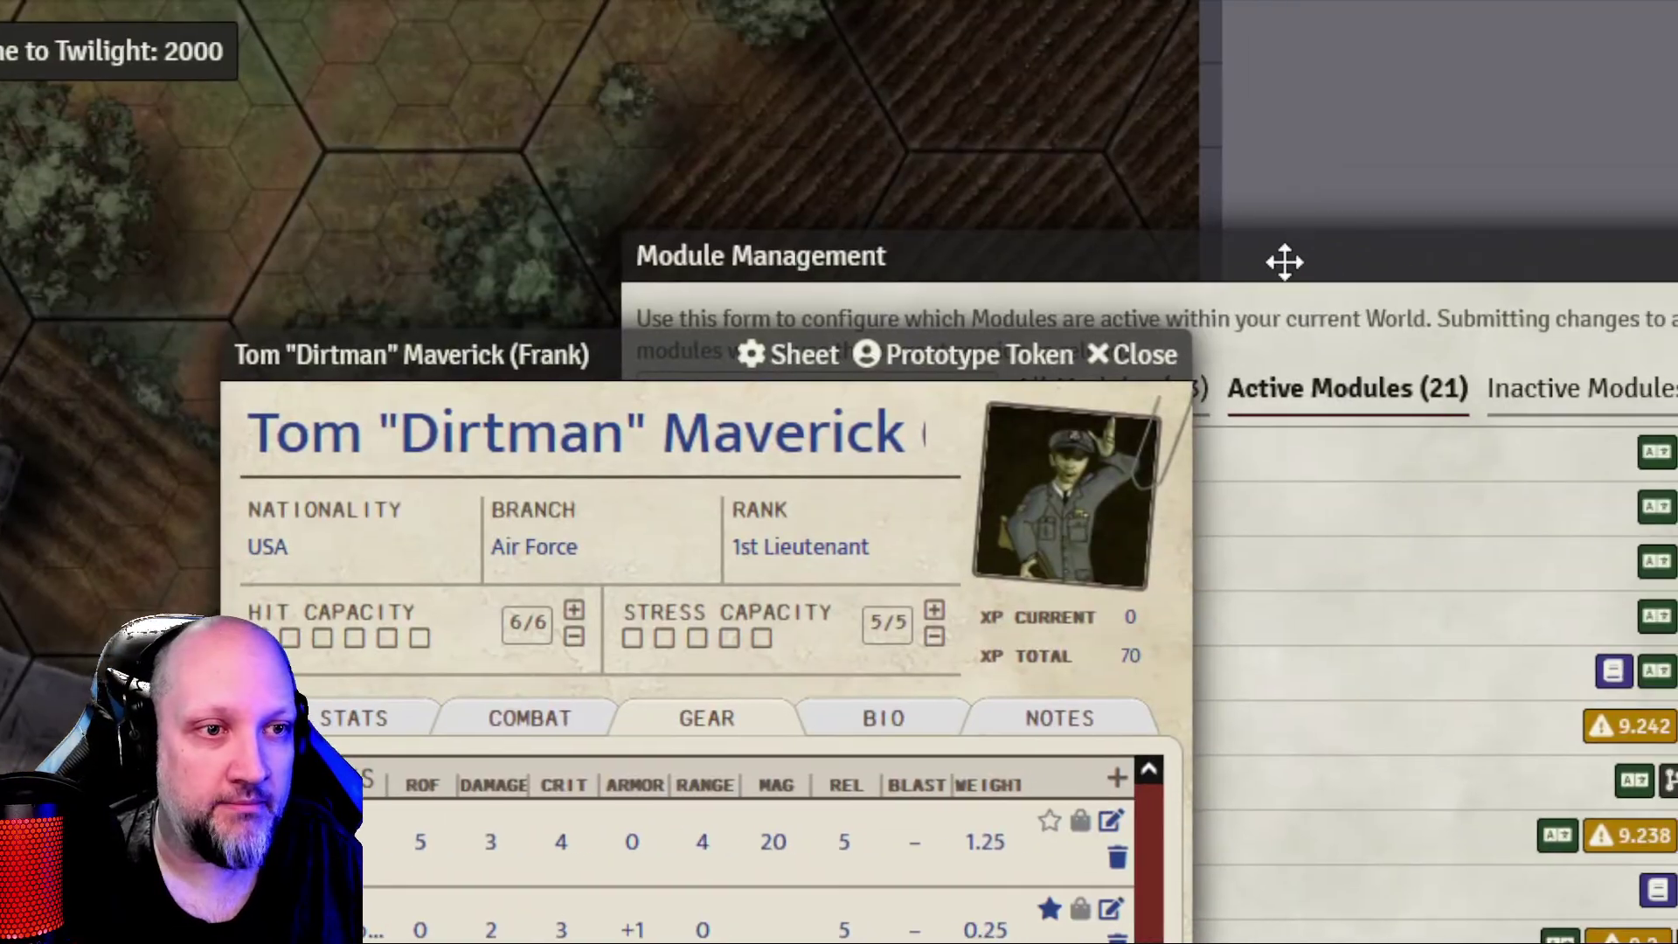
left_click(1284, 261)
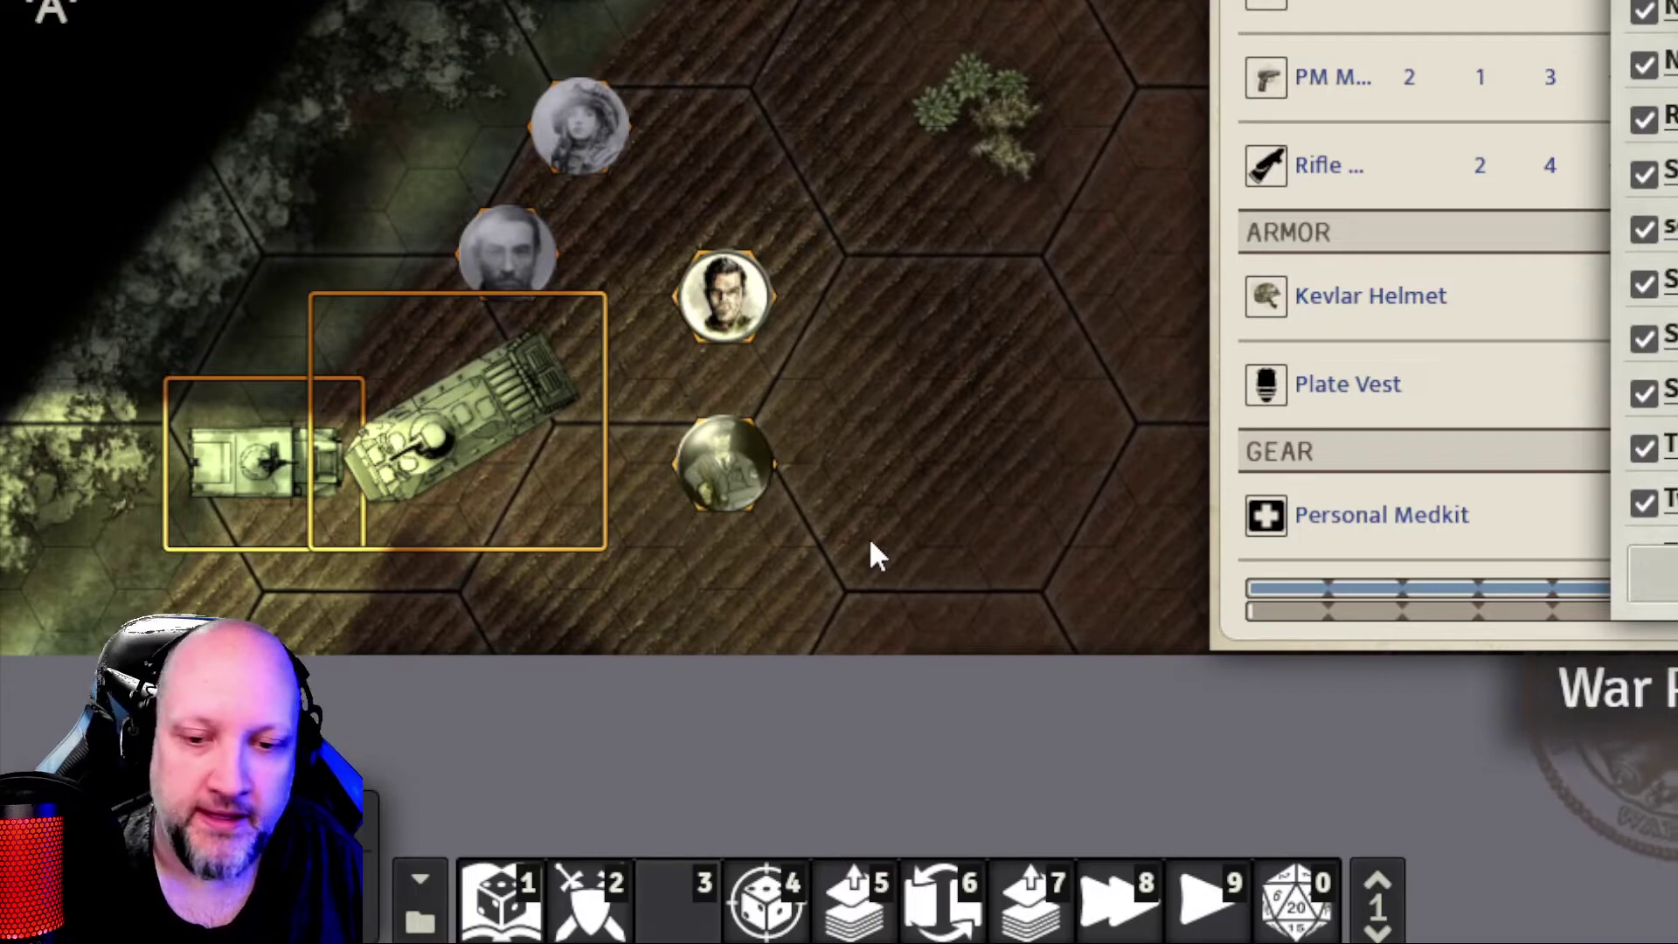
mouse_move(782, 481)
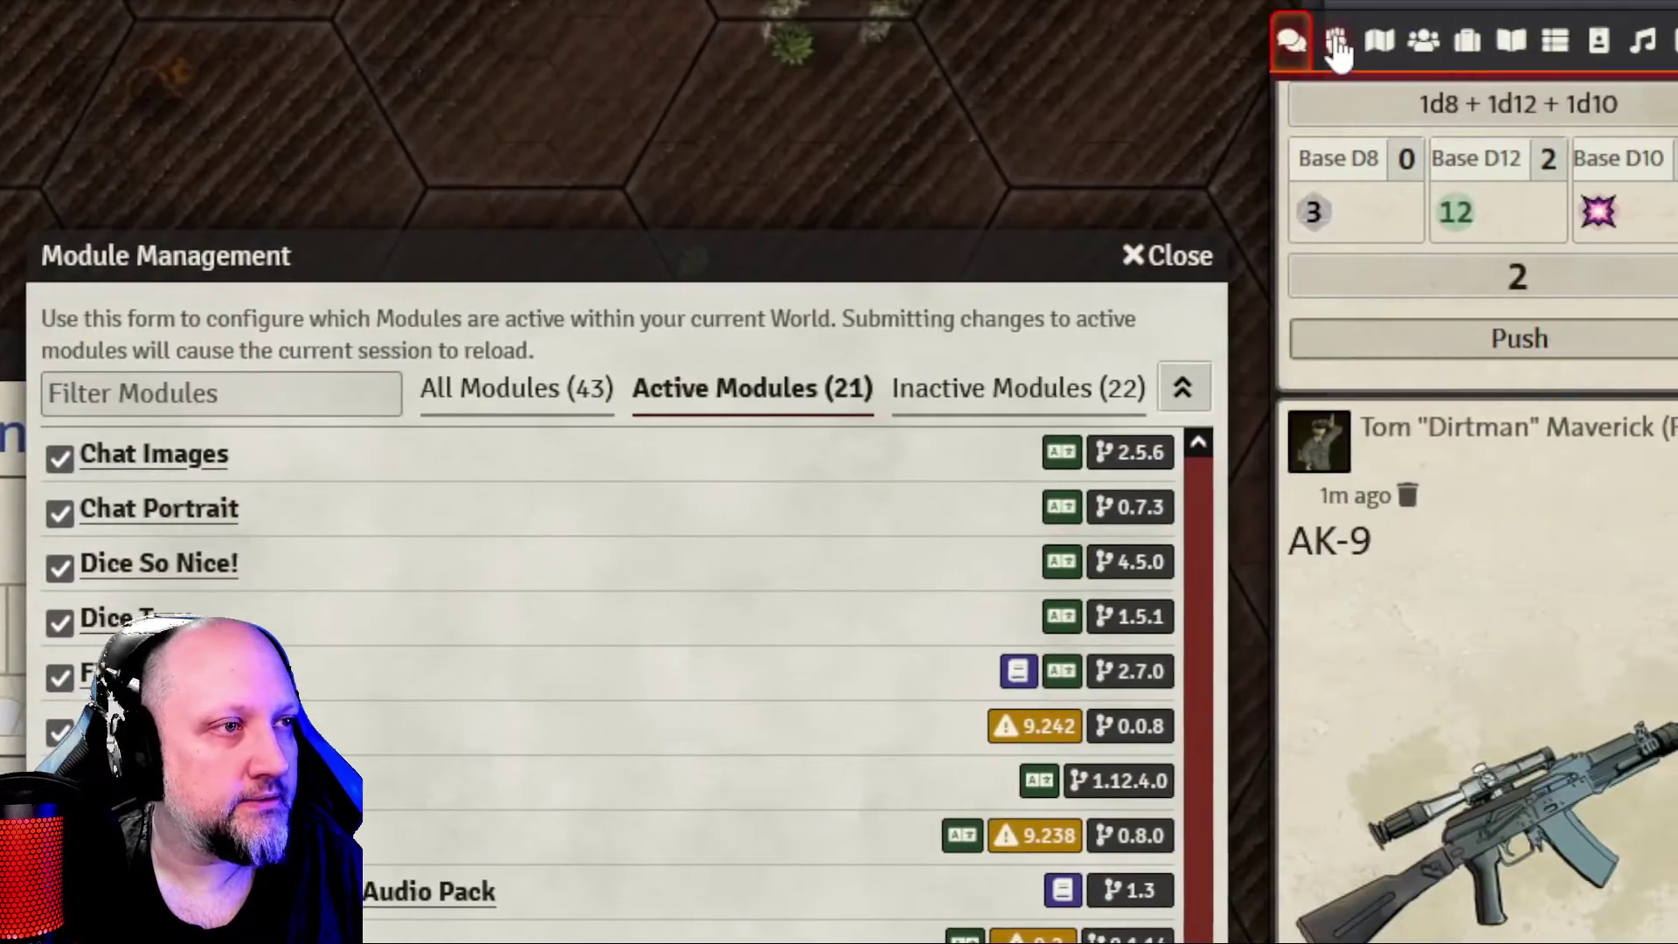
left_click(1335, 44)
Pop out the combat tracker, begin combat with the crew and vehicles, advance one turn, and close it.
right_click(1329, 48)
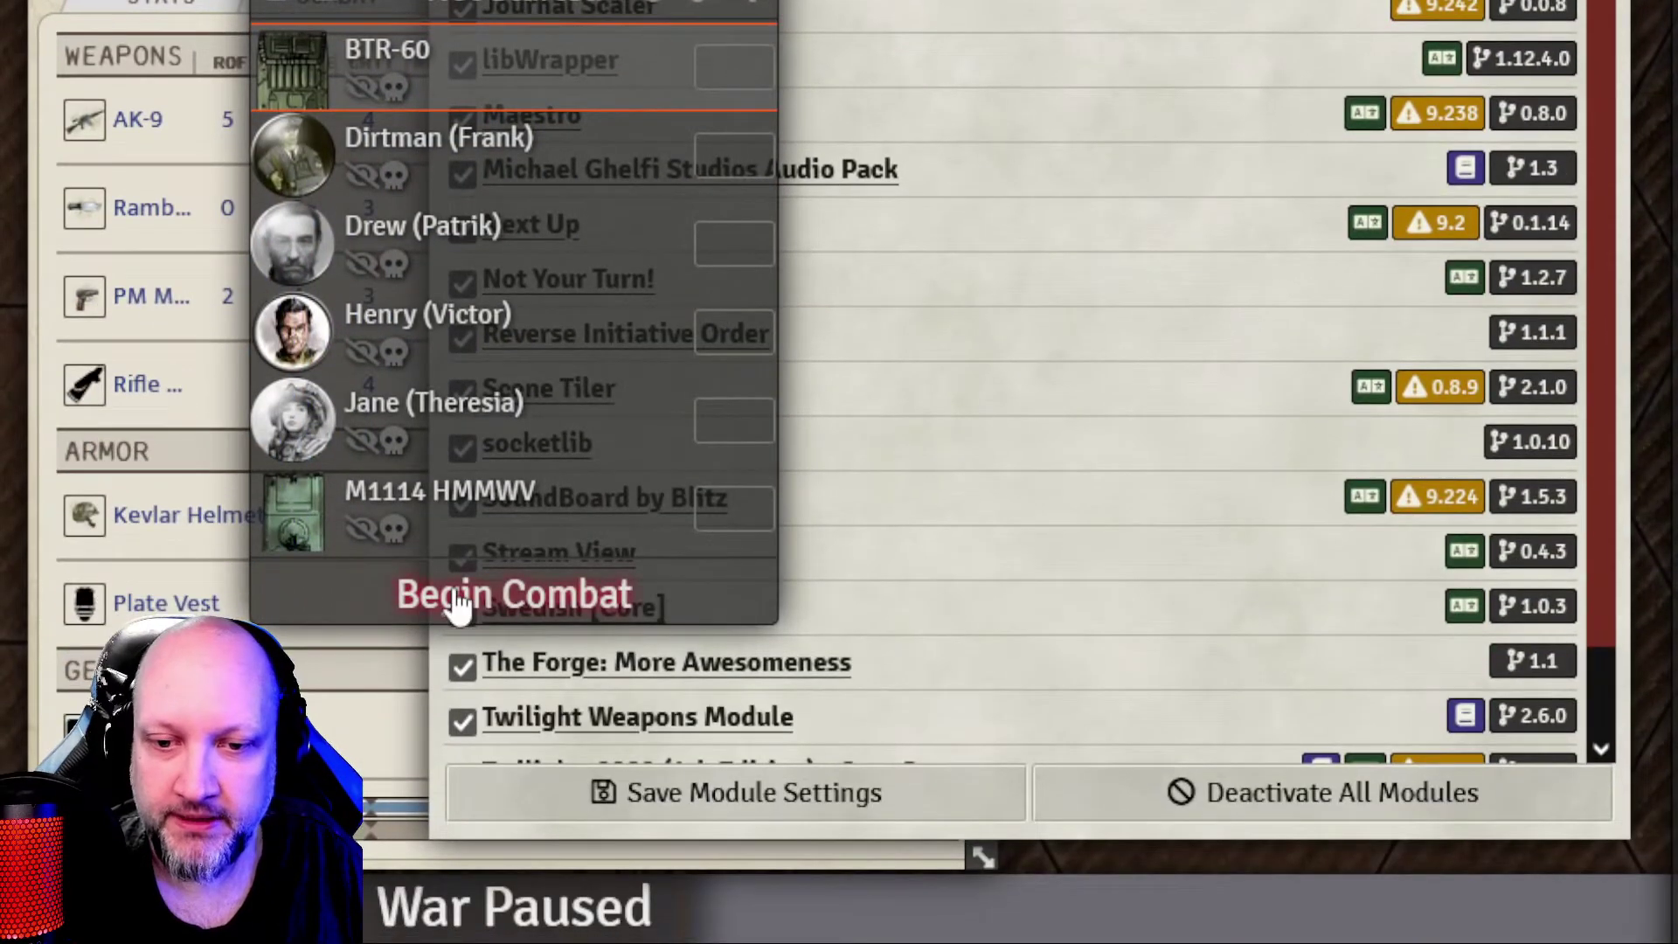
left_click(456, 603)
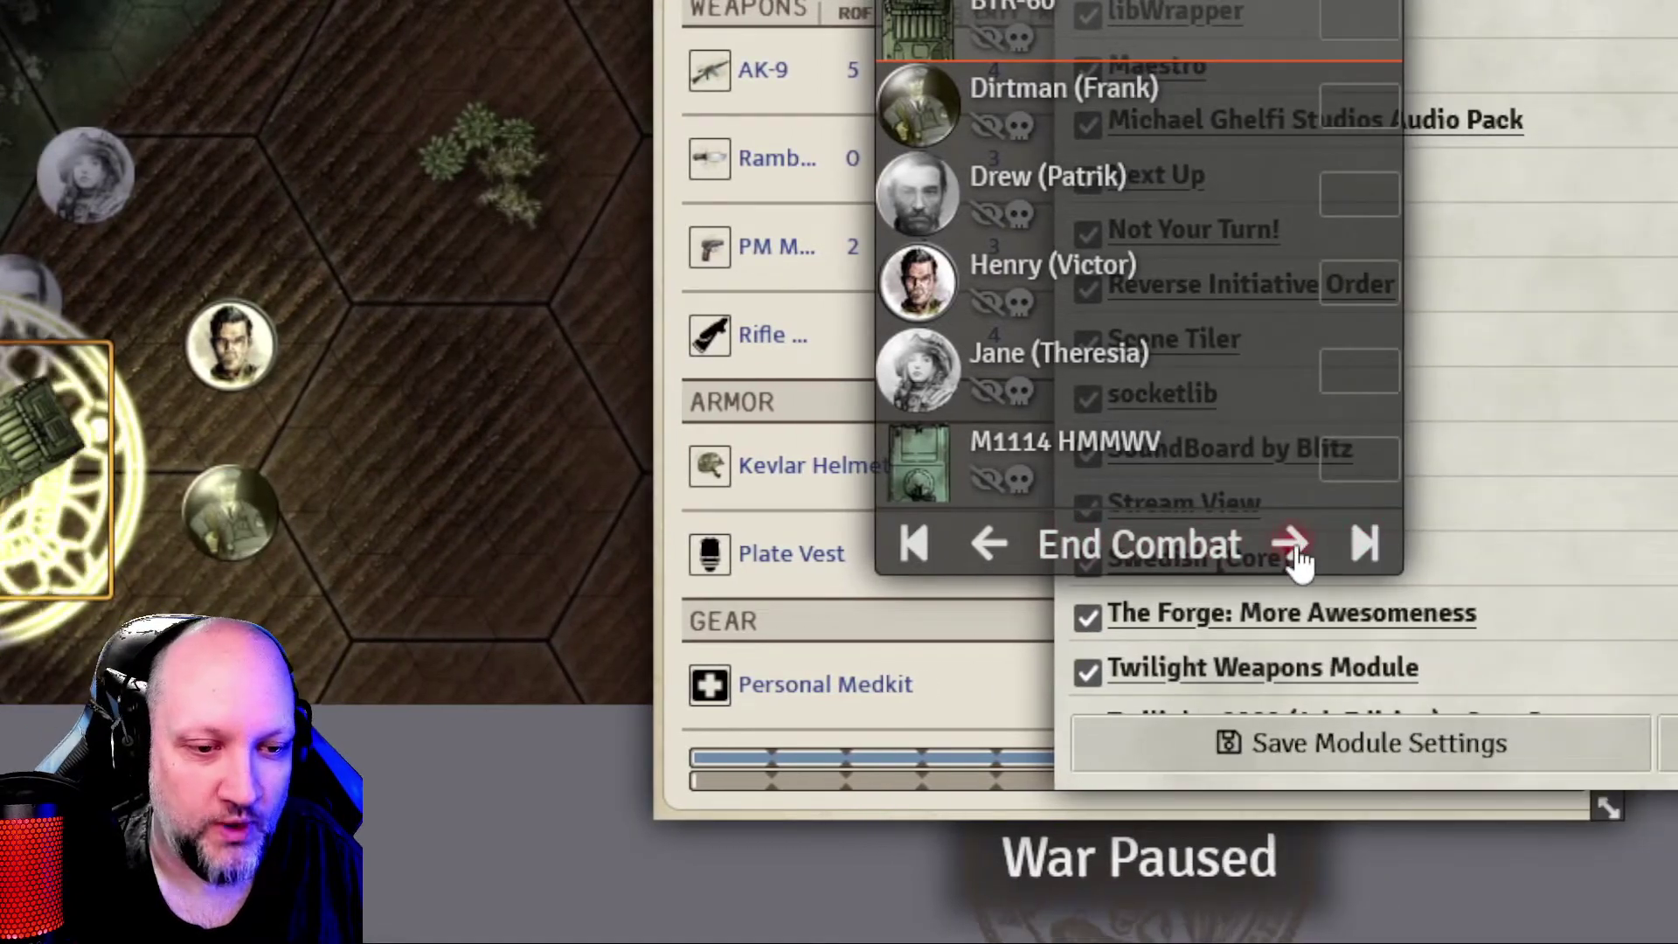
left_click(1296, 550)
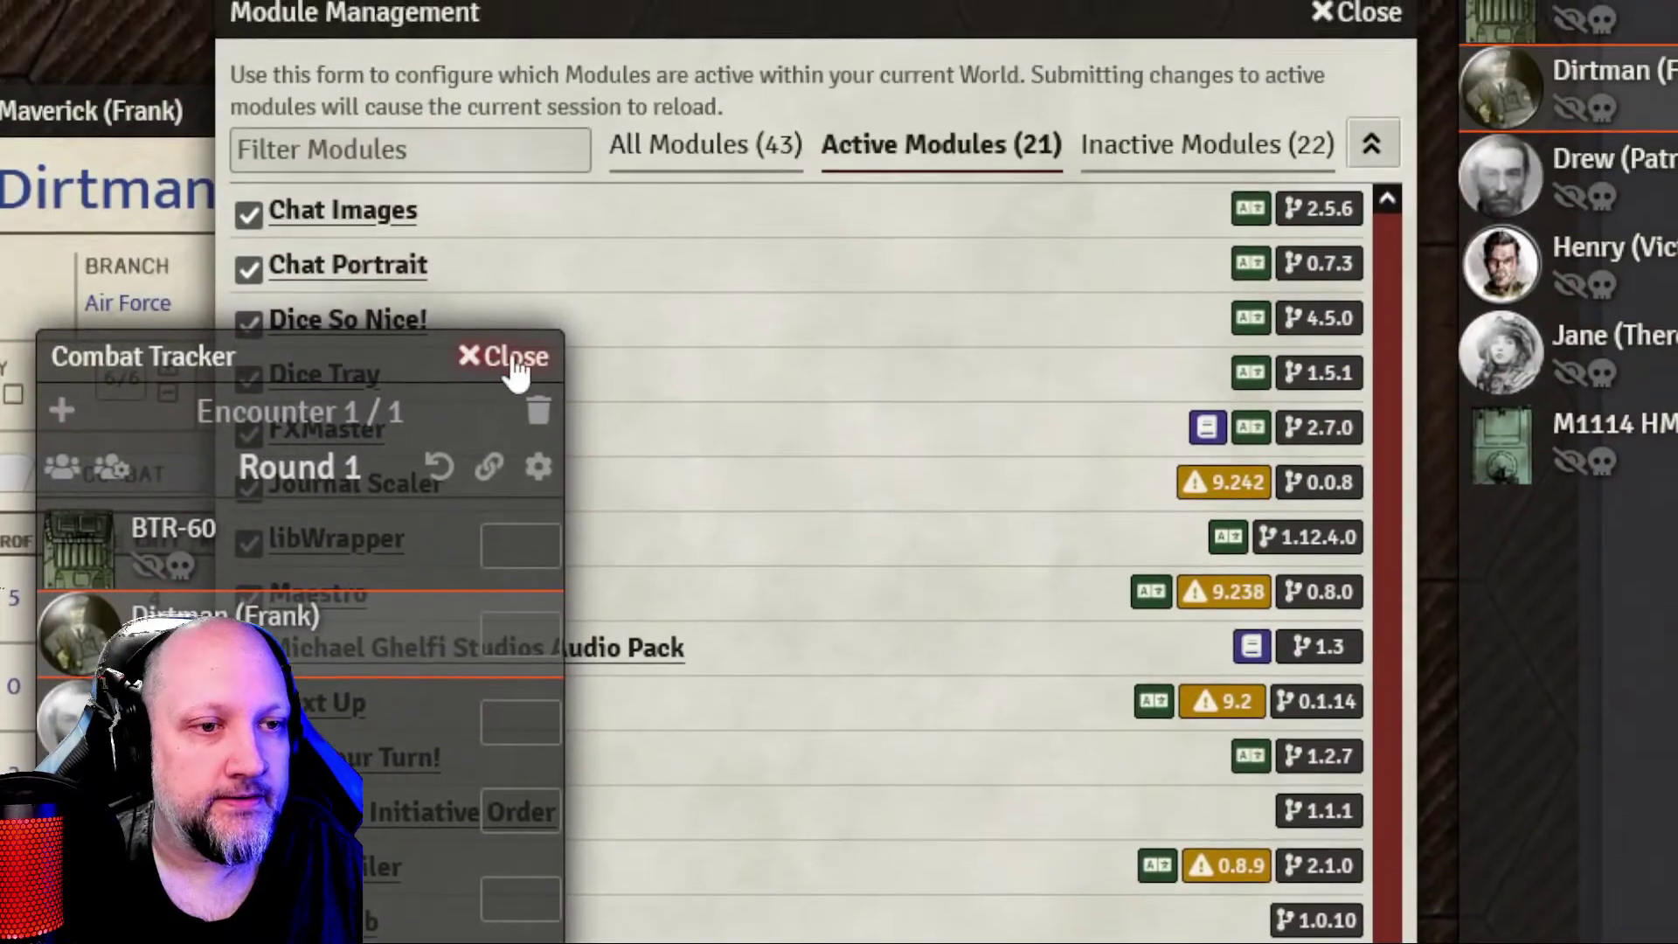
left_click(507, 356)
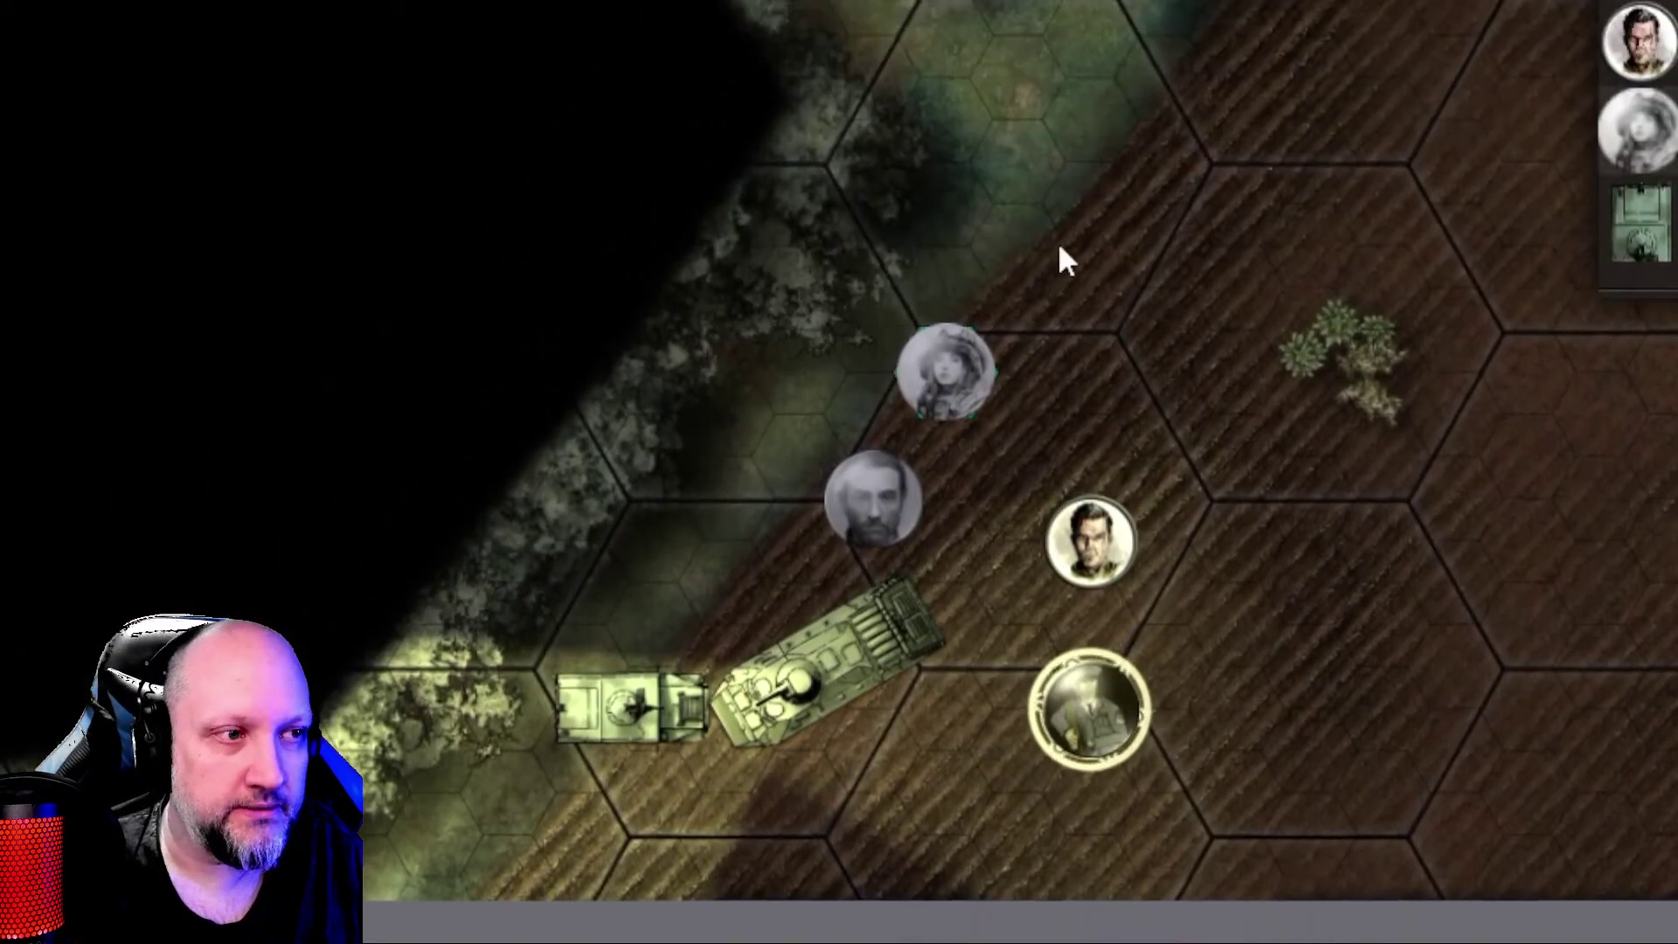
Pan the encounter map in Stream View down-left, down-right, then back upward.
left_click_drag(1060, 258, 827, 624)
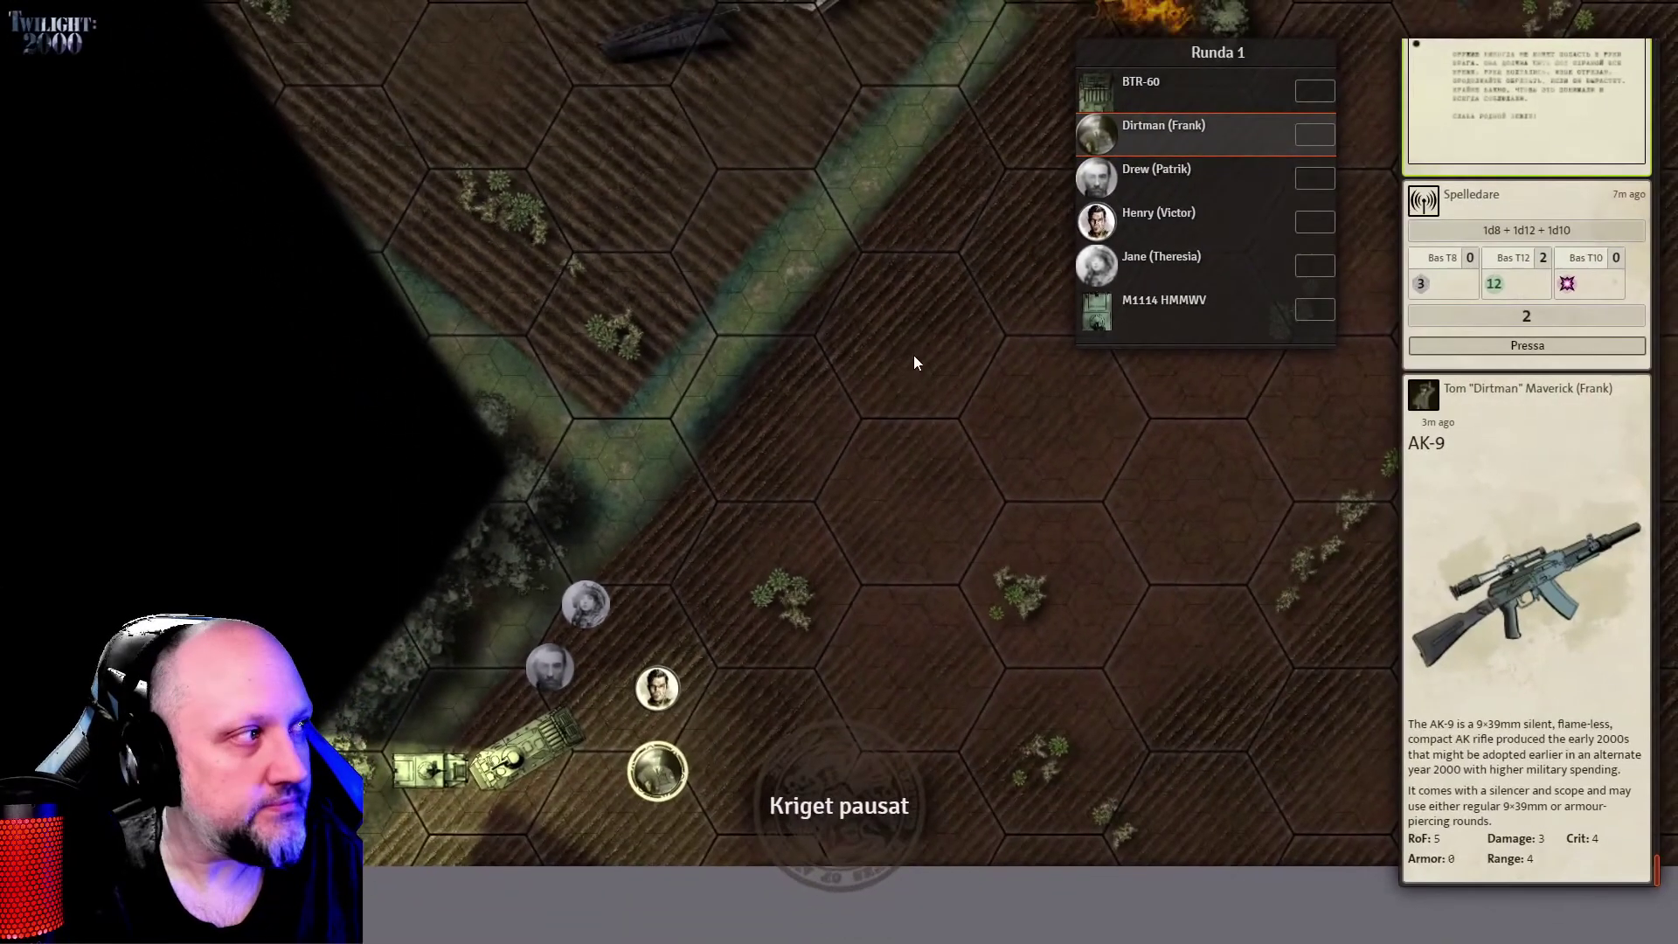
left_click_drag(942, 384, 1029, 551)
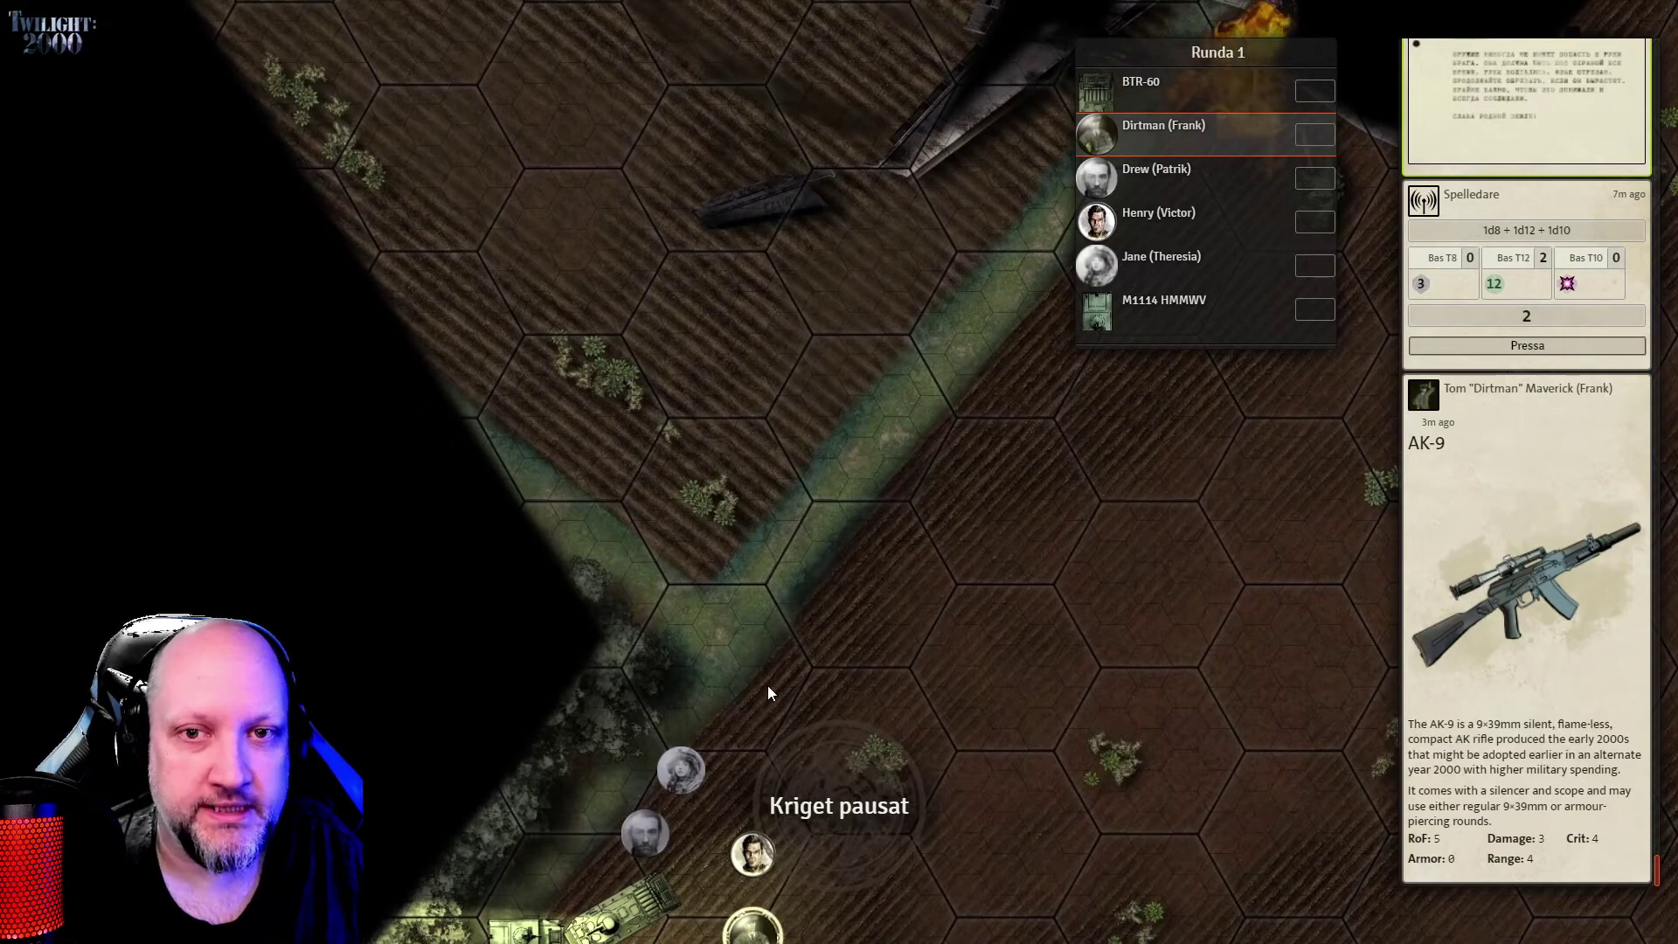
left_click_drag(811, 585, 809, 519)
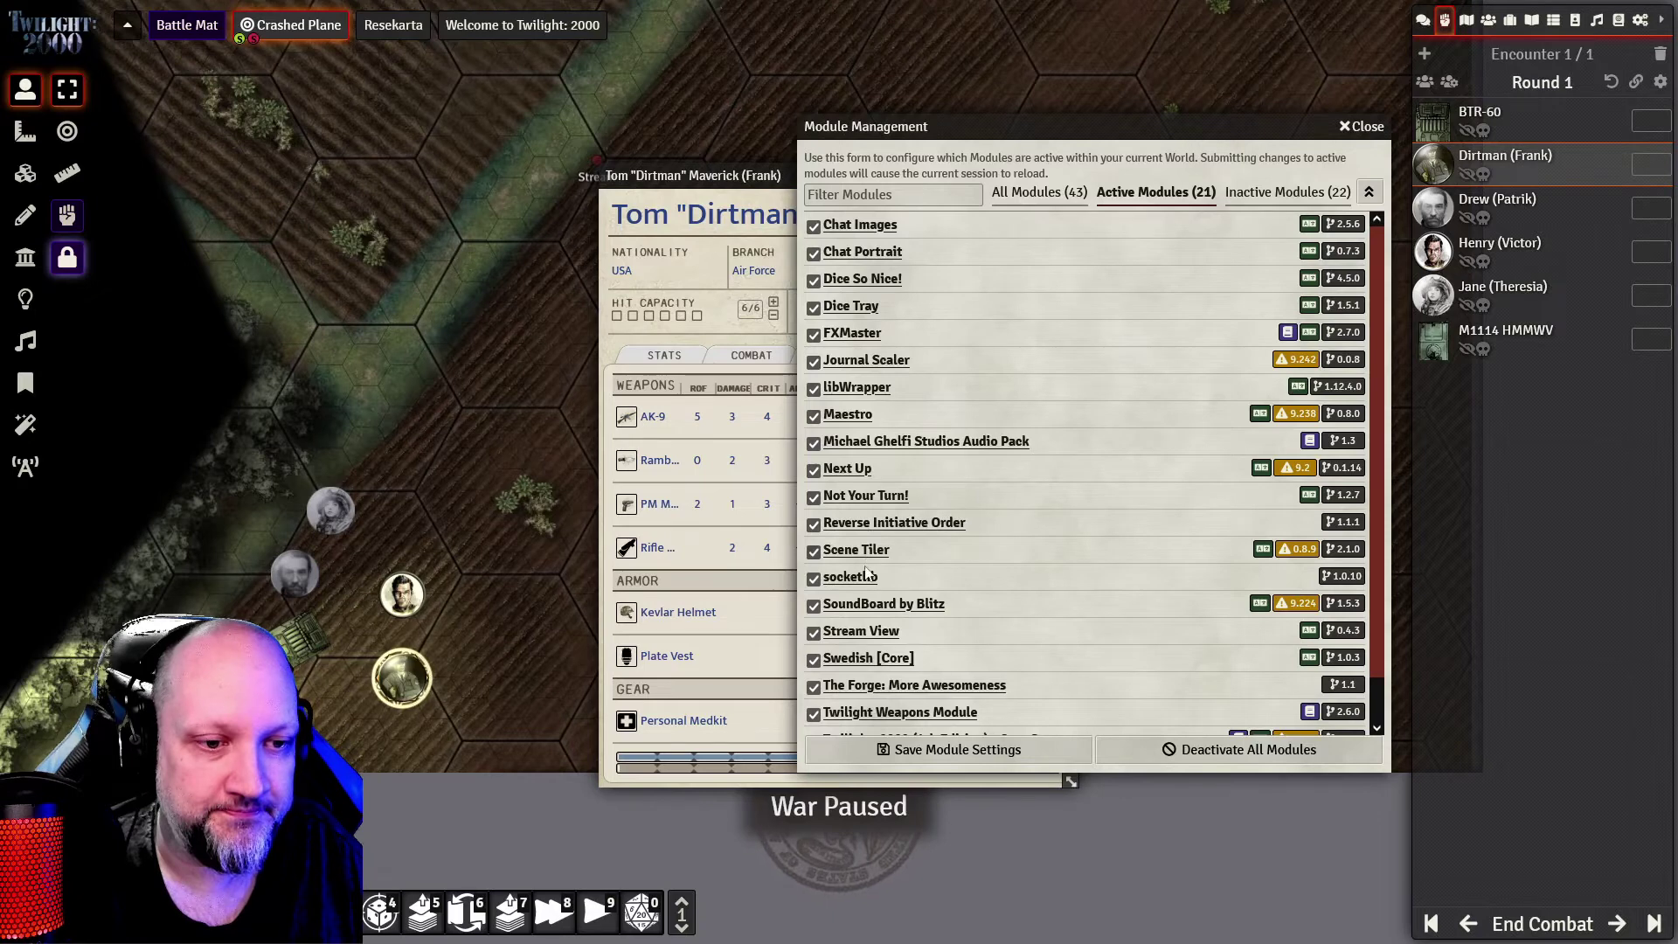
scroll(940, 666, "down", 1)
scroll(939, 667, "down", 1)
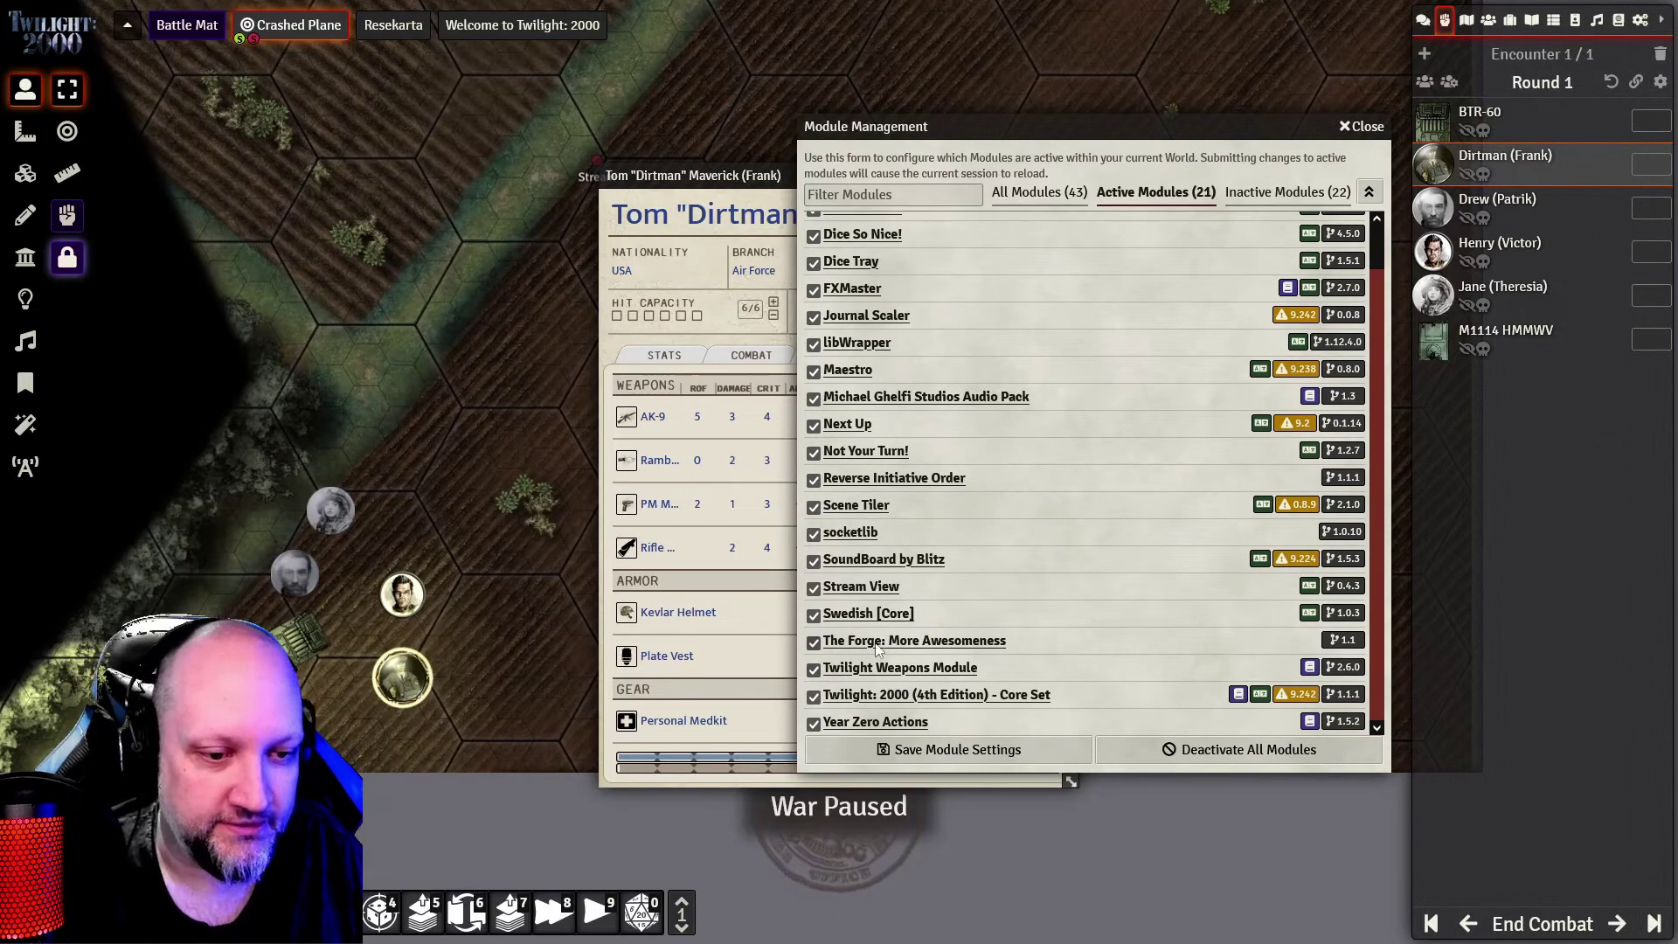